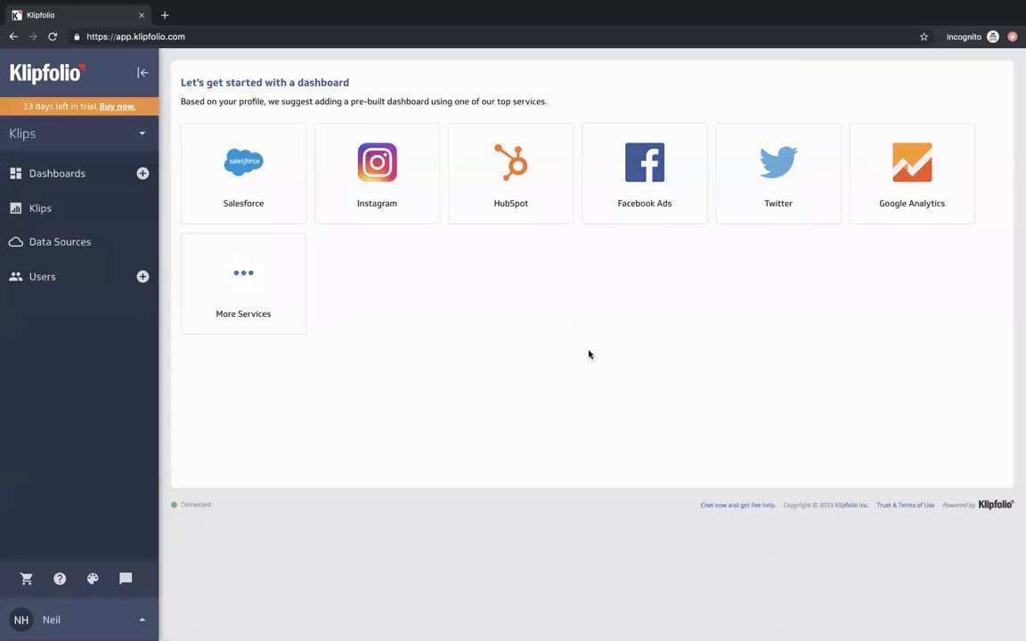
# - Switch to PowerMetrics, browse the sample dashboard, and start a new PowerMetric
pyautogui.click(89, 134)
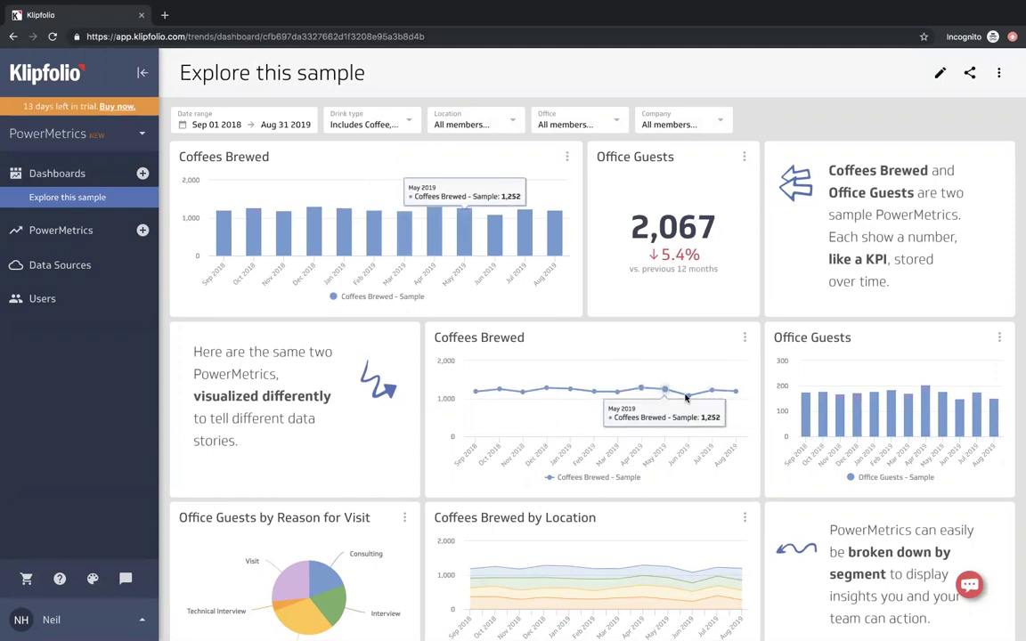
pyautogui.scroll(-3, 677, 419)
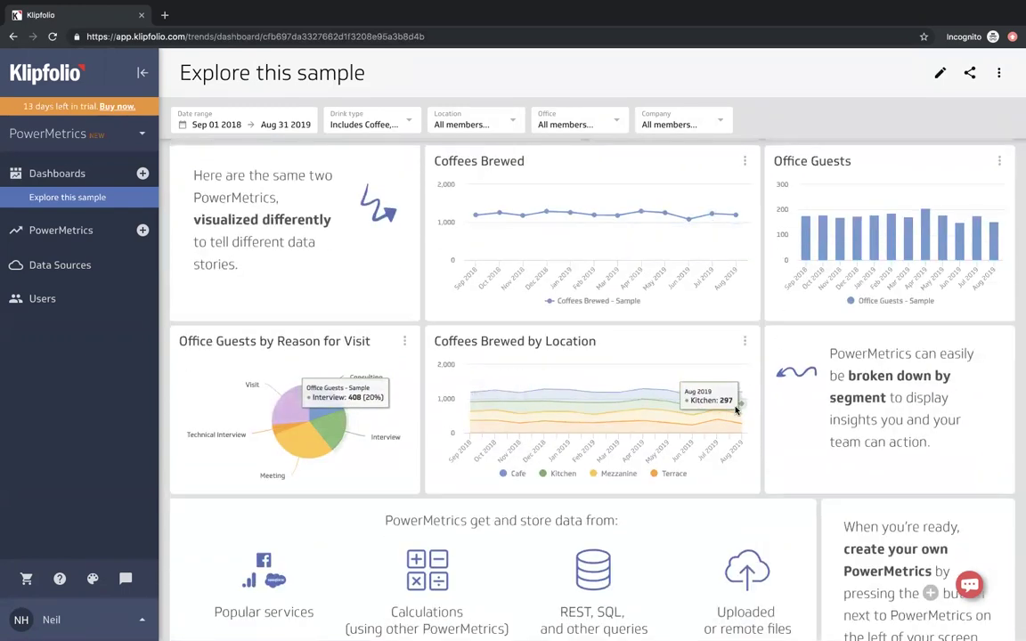
pyautogui.scroll(3, 659, 392)
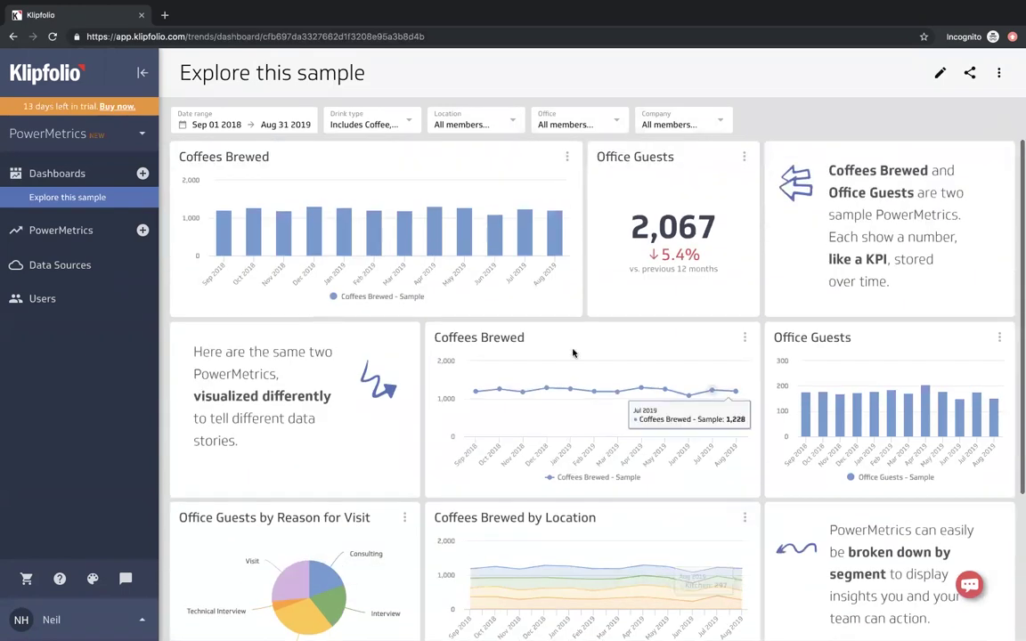
pyautogui.click(143, 232)
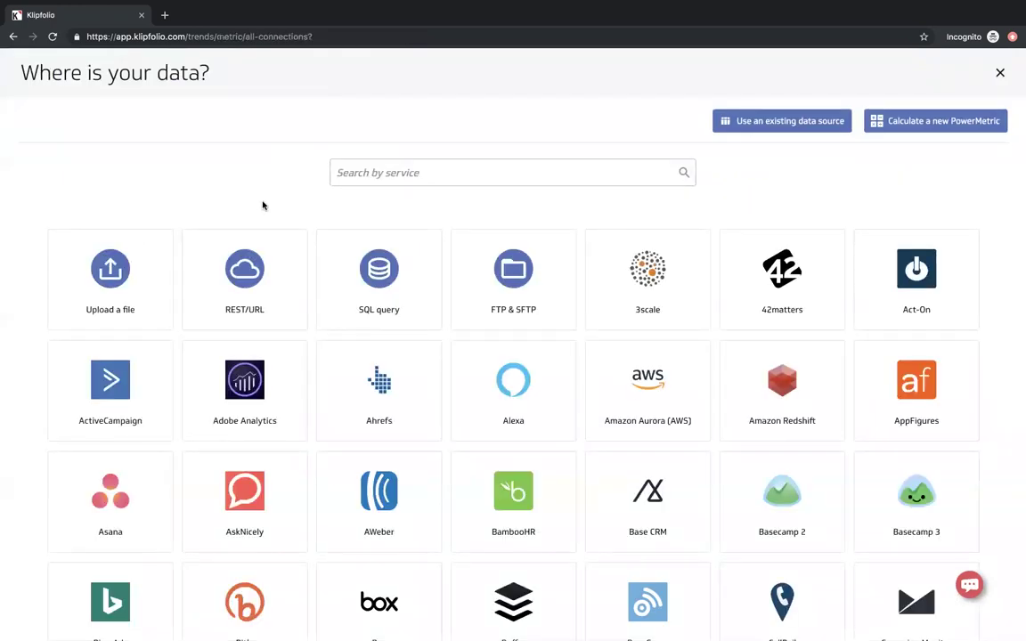
# - Search 'goog' and choose Google Analytics as the data source, selecting a metric
pyautogui.click(356, 175)
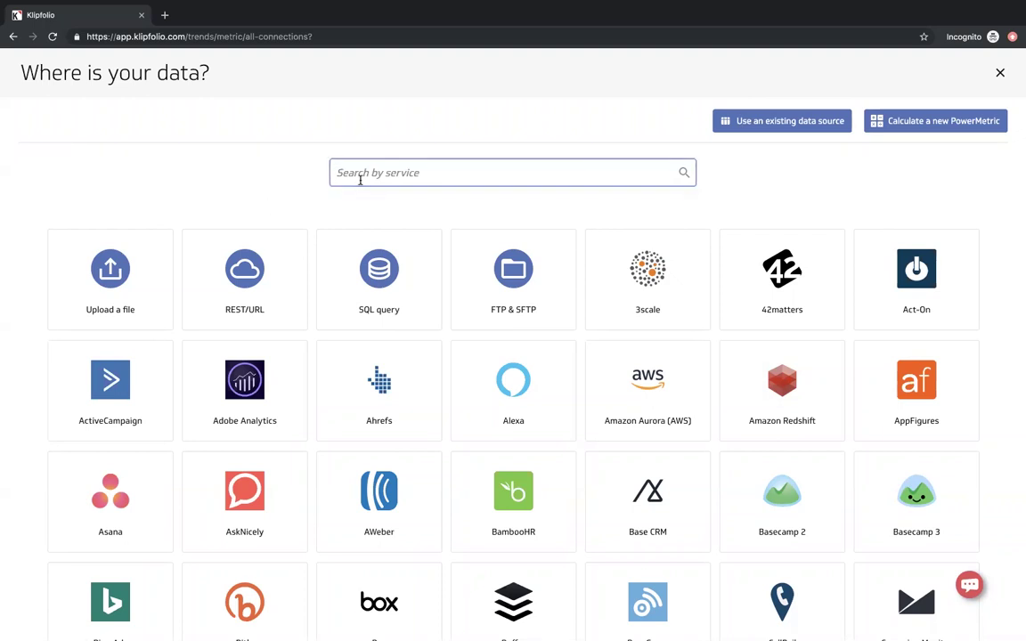
pyautogui.write('goog')
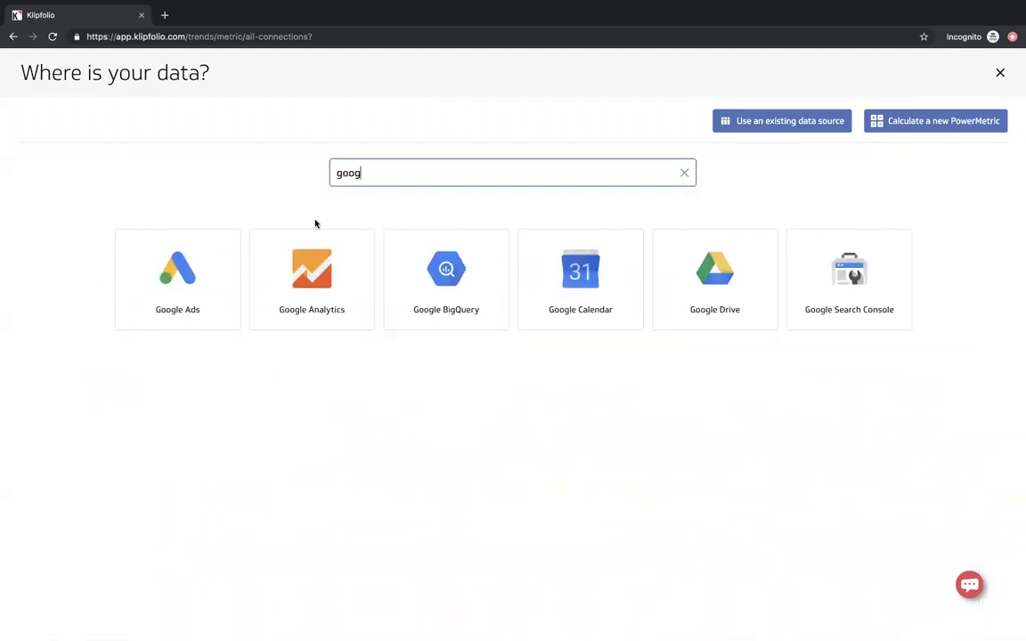
pyautogui.click(338, 286)
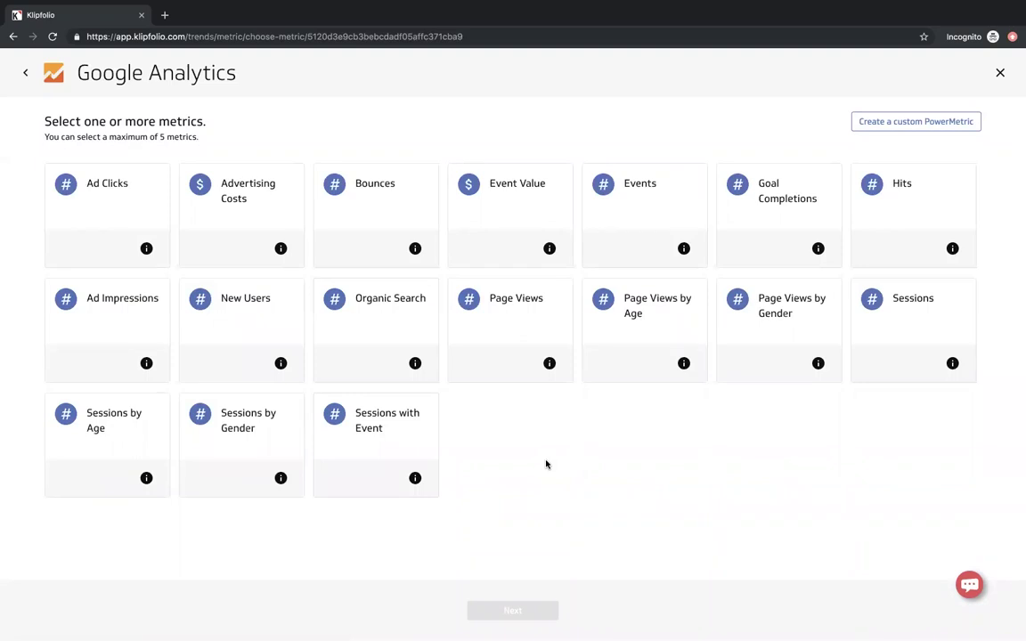
pyautogui.click(522, 331)
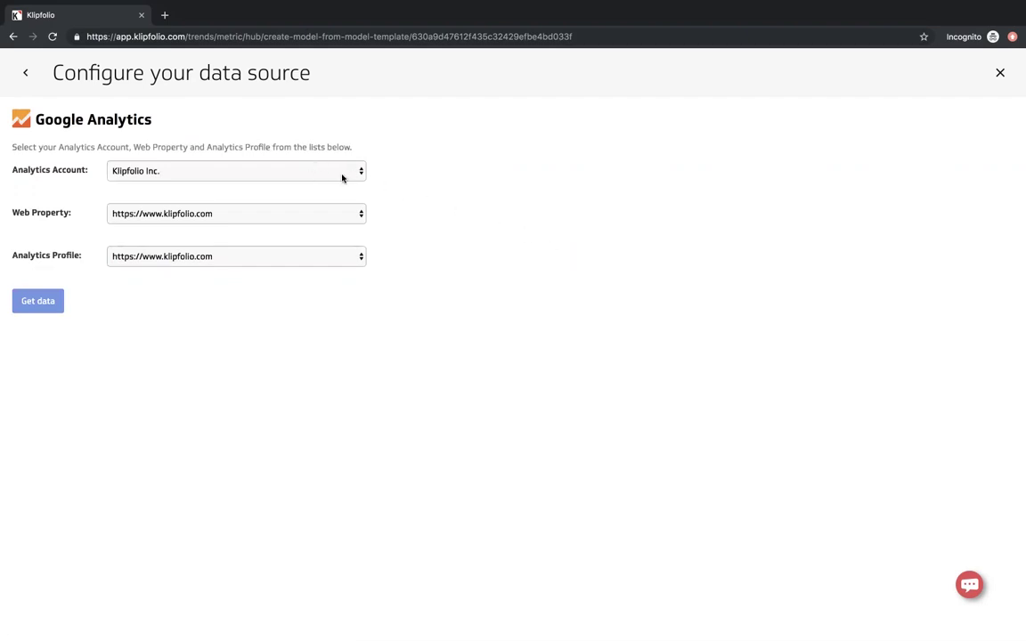
# - Set Web Property and Analytics Profile to support.klipfolio.com and fetch the data
pyautogui.click(304, 213)
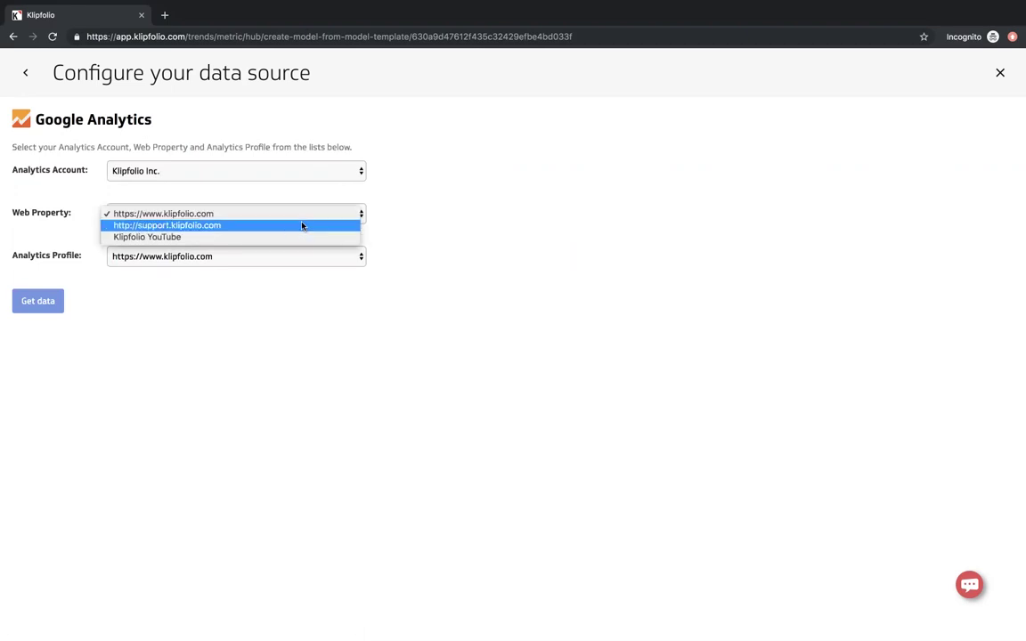
pyautogui.click(241, 226)
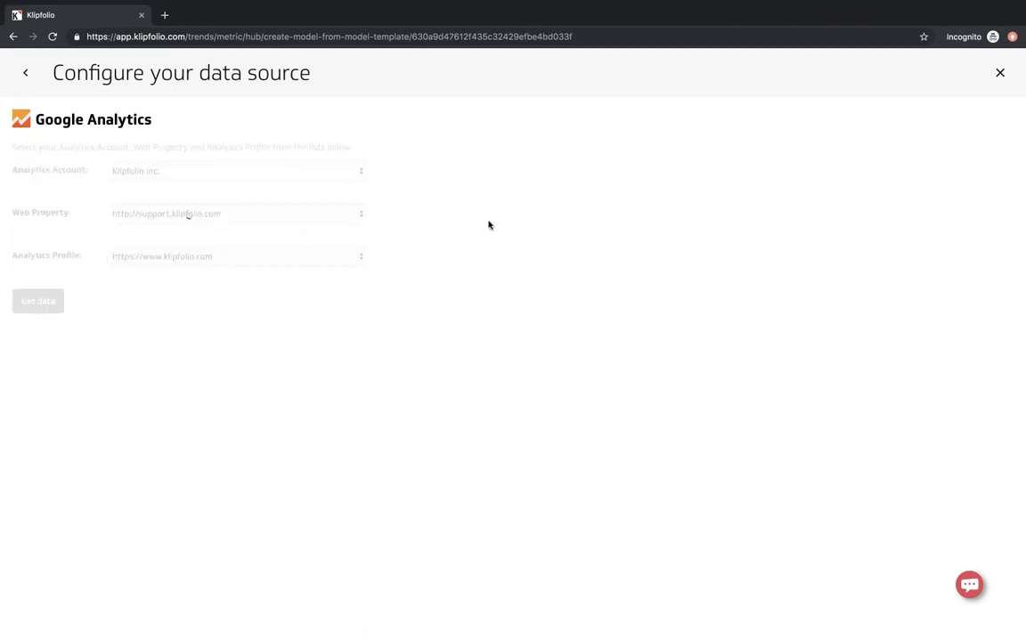
pyautogui.click(318, 258)
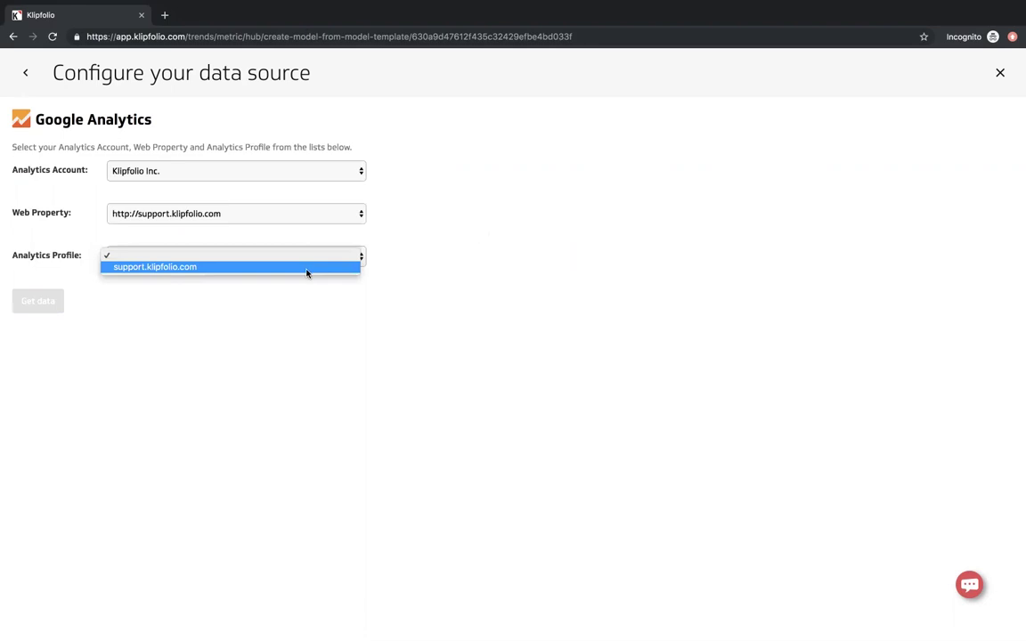
pyautogui.click(307, 269)
pyautogui.click(51, 306)
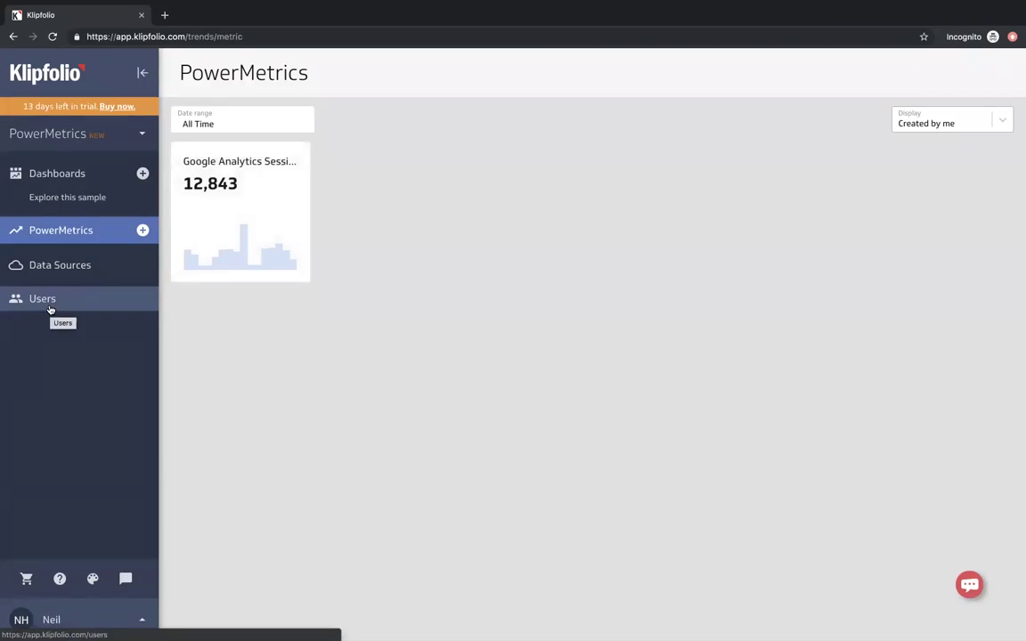
# - Open the Google Analytics Sessions metric and segment its chart by Channel Grouping
pyautogui.click(249, 196)
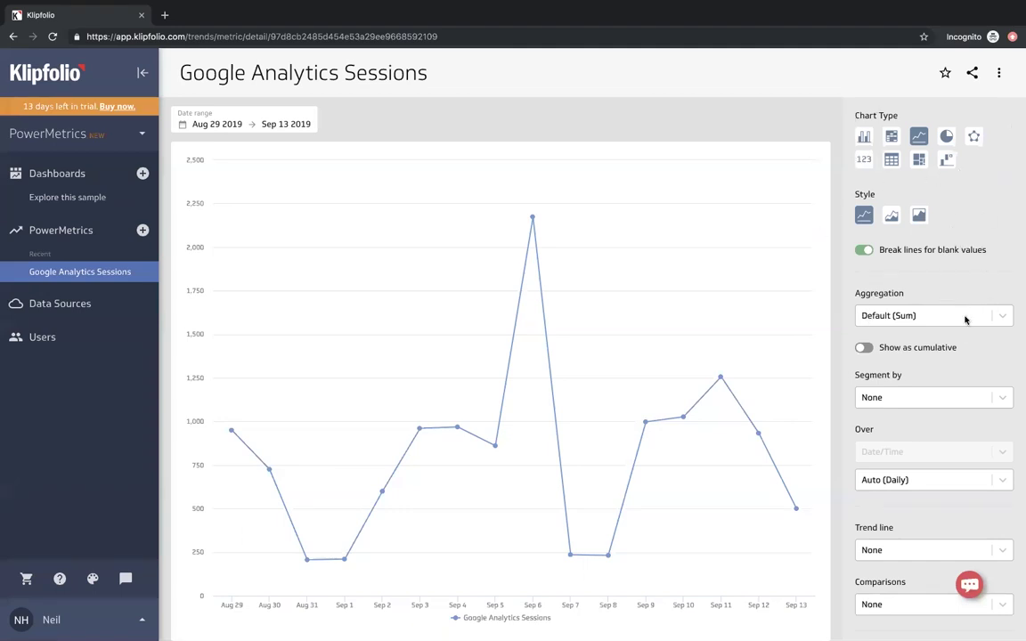
pyautogui.scroll(-2, 957, 366)
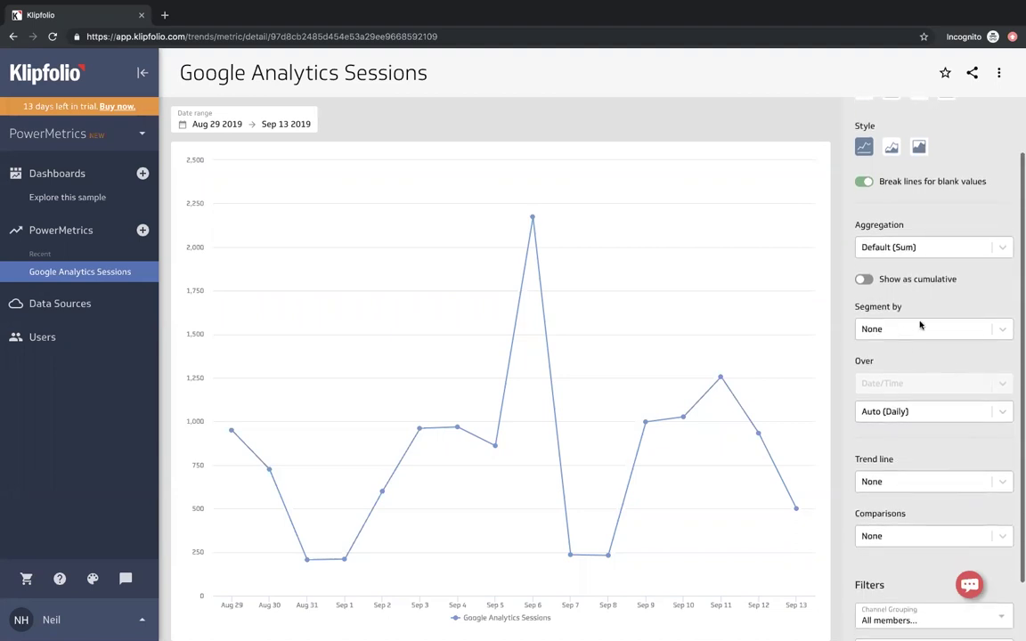
pyautogui.scroll(-1, 941, 347)
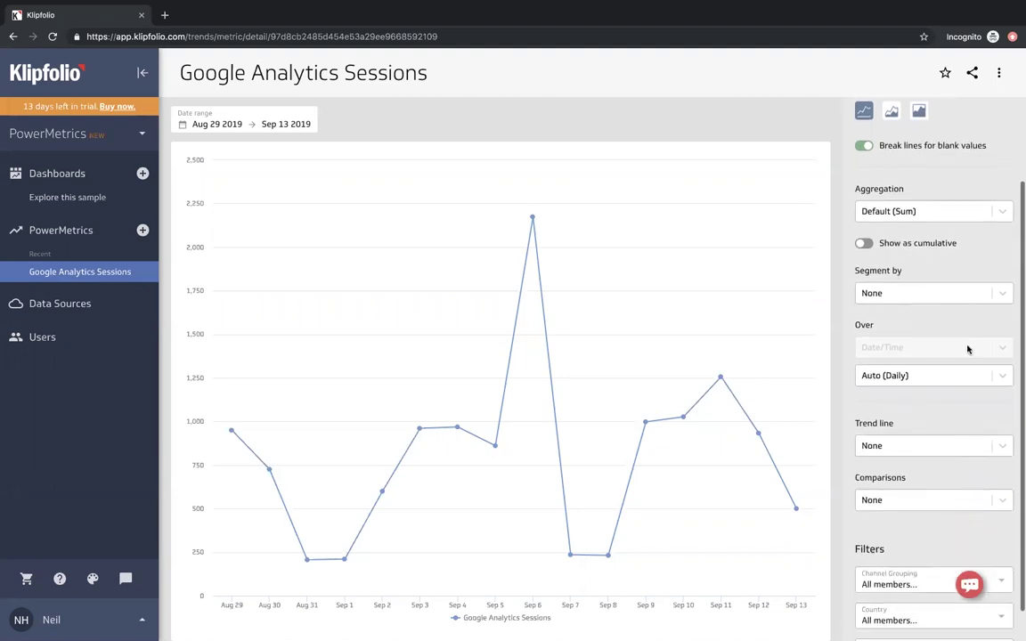
pyautogui.scroll(-1, 958, 388)
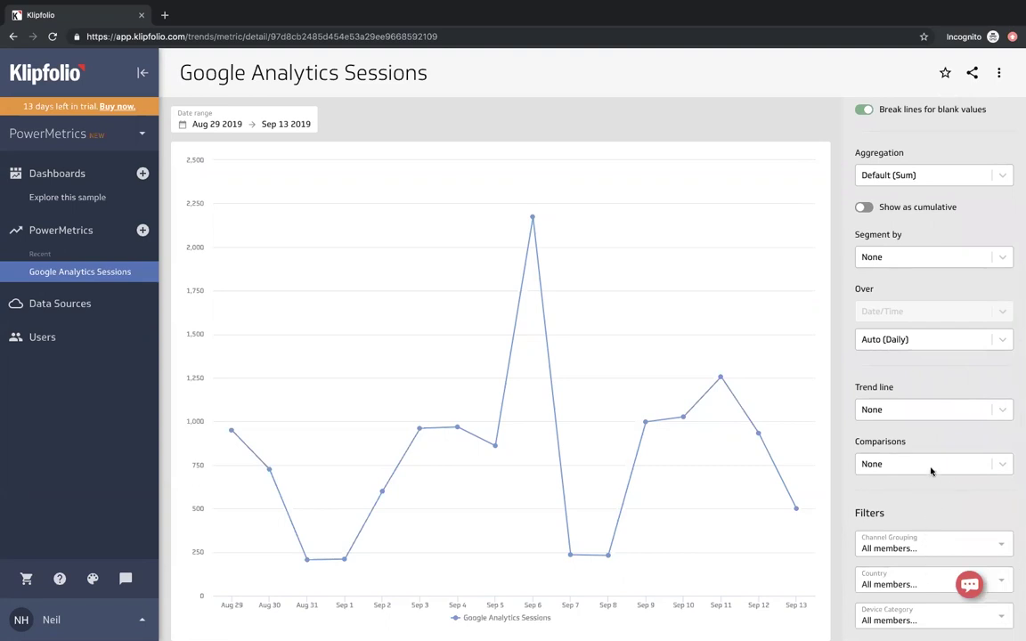
pyautogui.scroll(3, 930, 471)
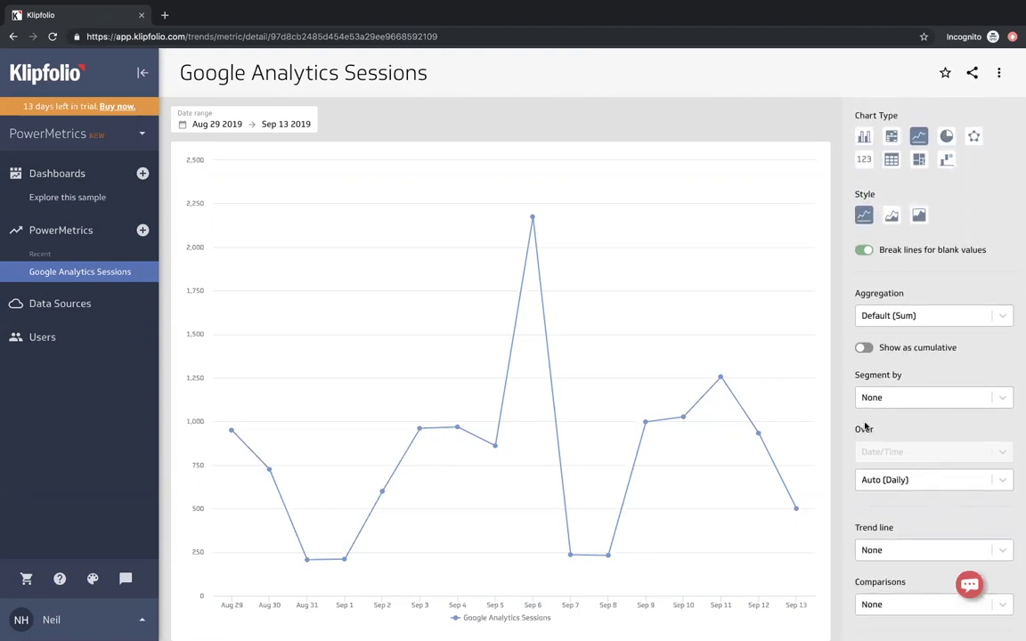
pyautogui.click(922, 403)
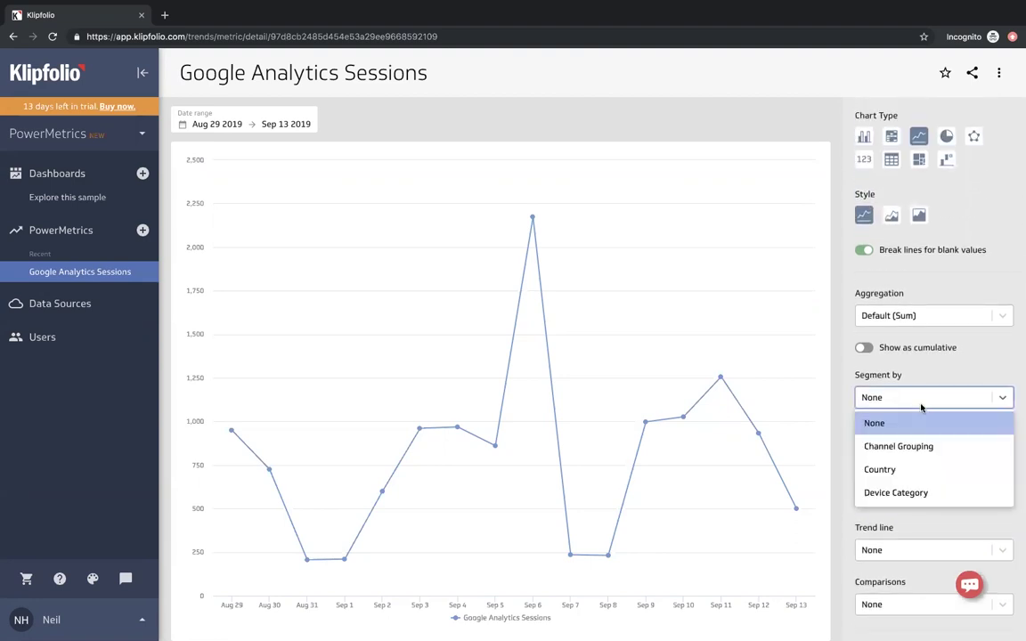
pyautogui.click(922, 448)
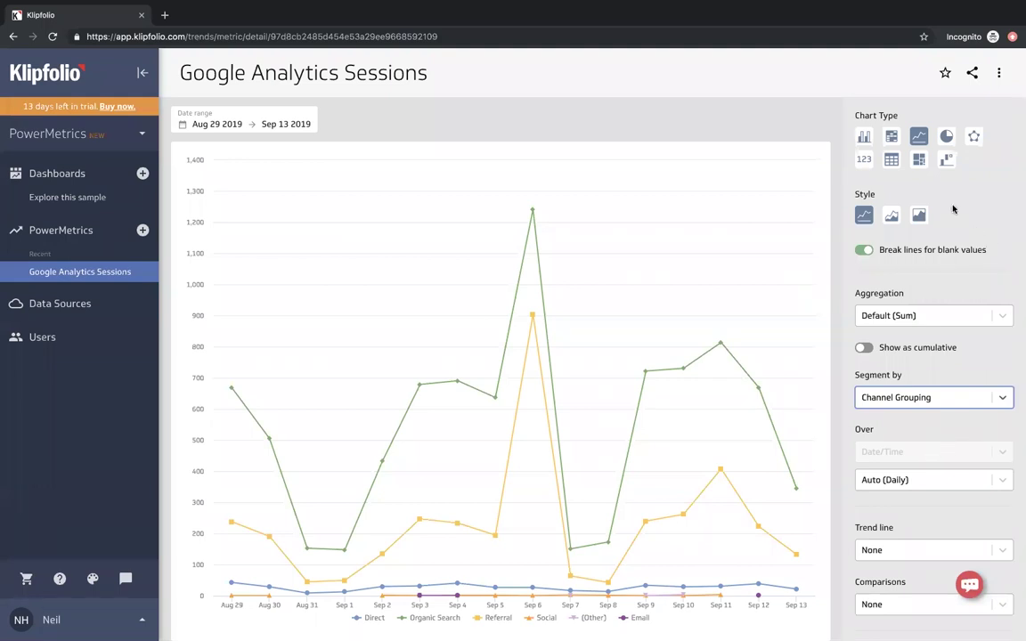
# - Change the sessions chart to horizontal stacked bars
pyautogui.click(862, 138)
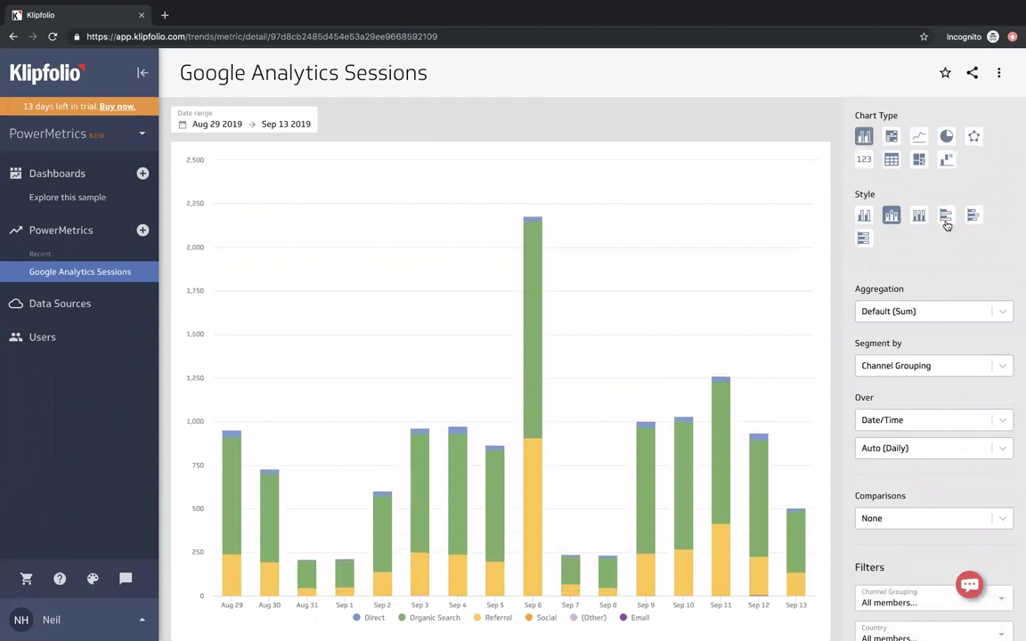
pyautogui.click(973, 217)
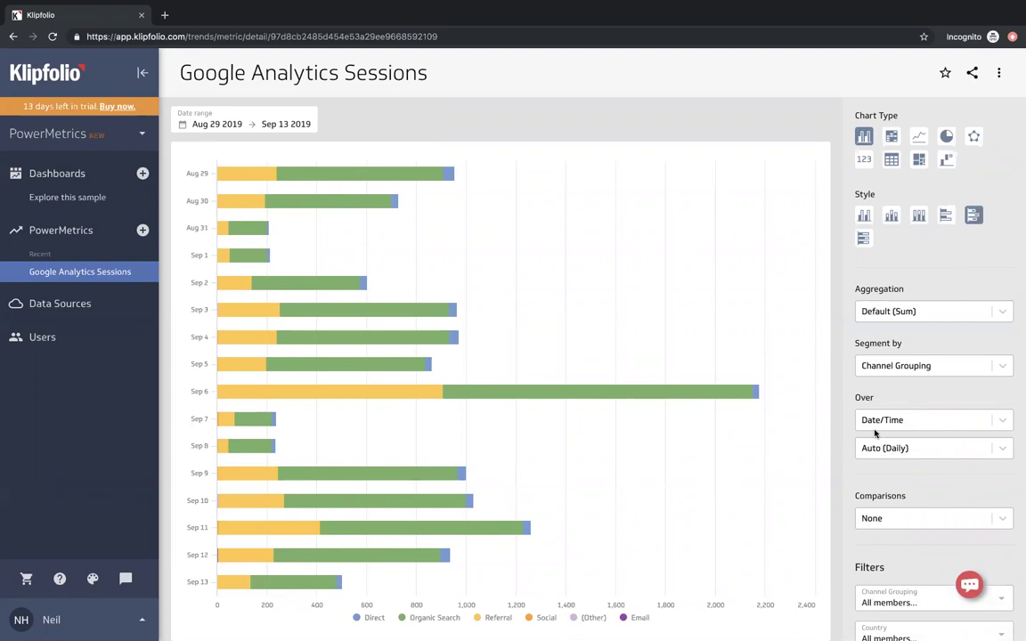
pyautogui.scroll(-1, 914, 397)
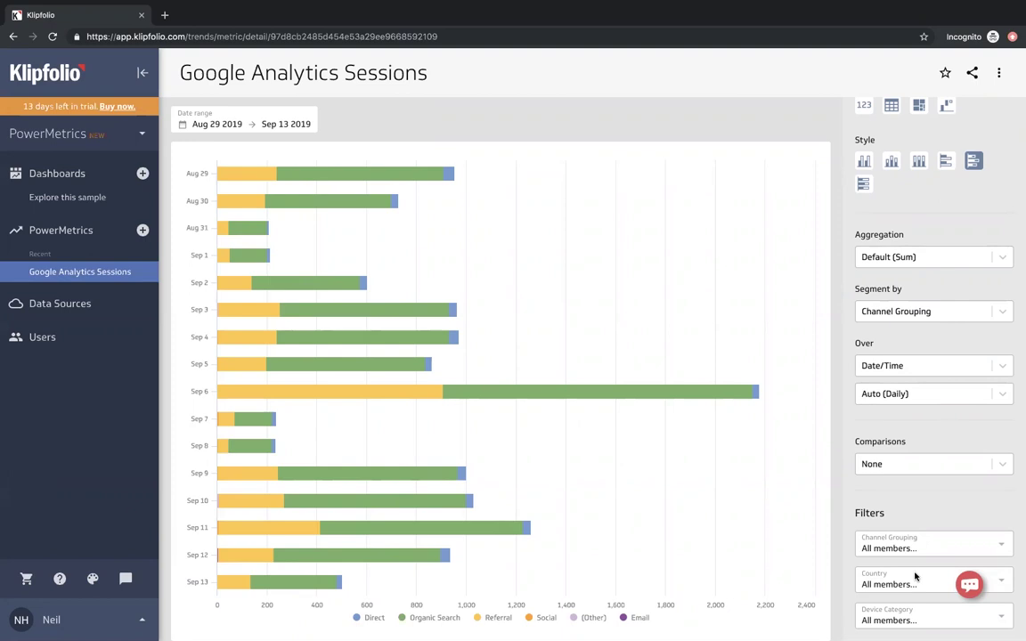
# - Filter Country to United States only
pyautogui.click(915, 579)
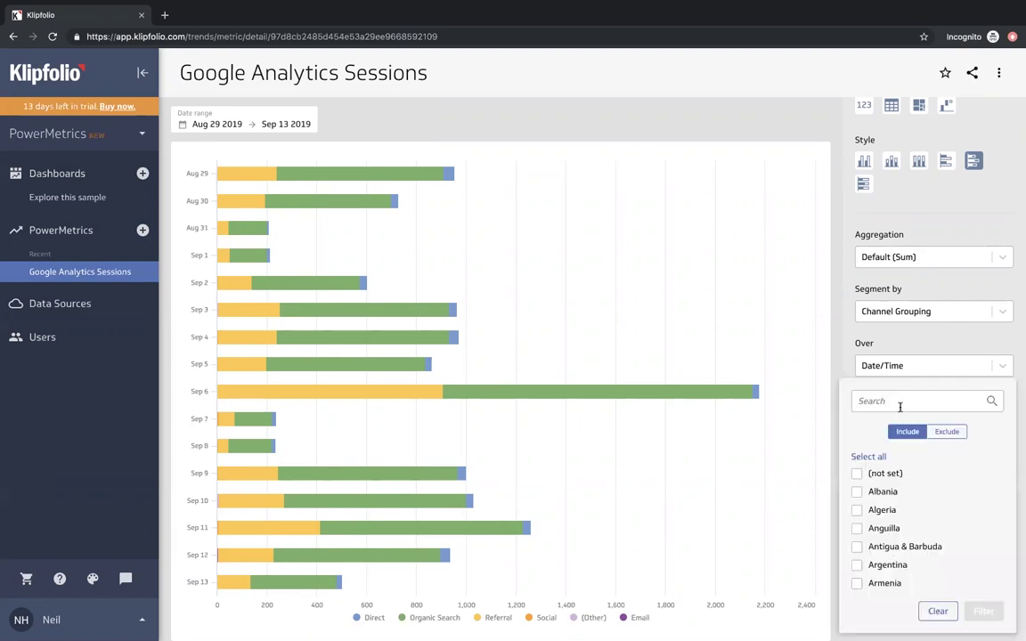
pyautogui.click(899, 407)
pyautogui.write('uni')
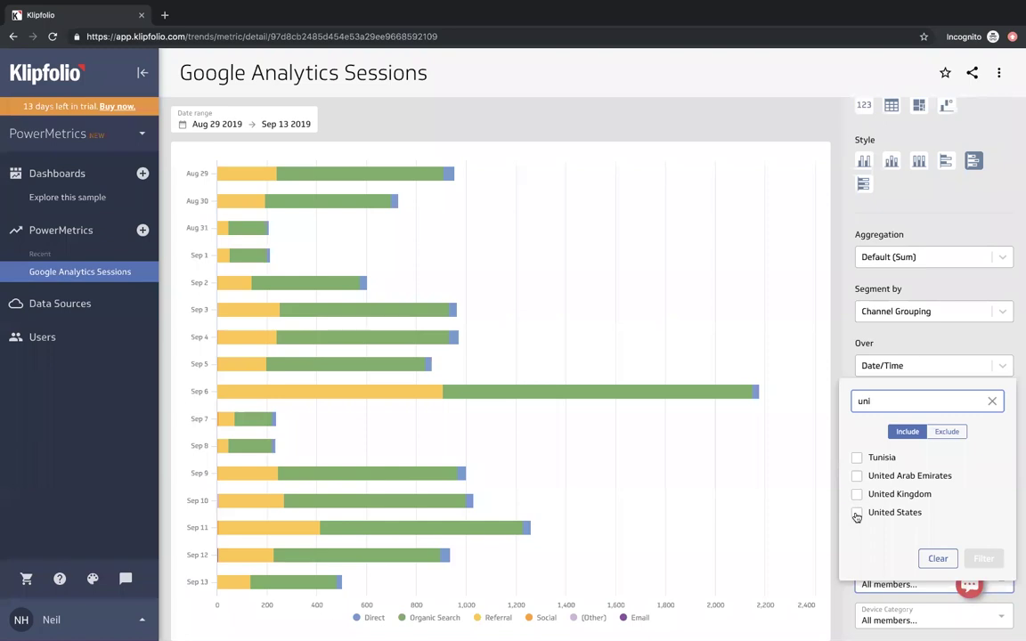
pyautogui.click(855, 514)
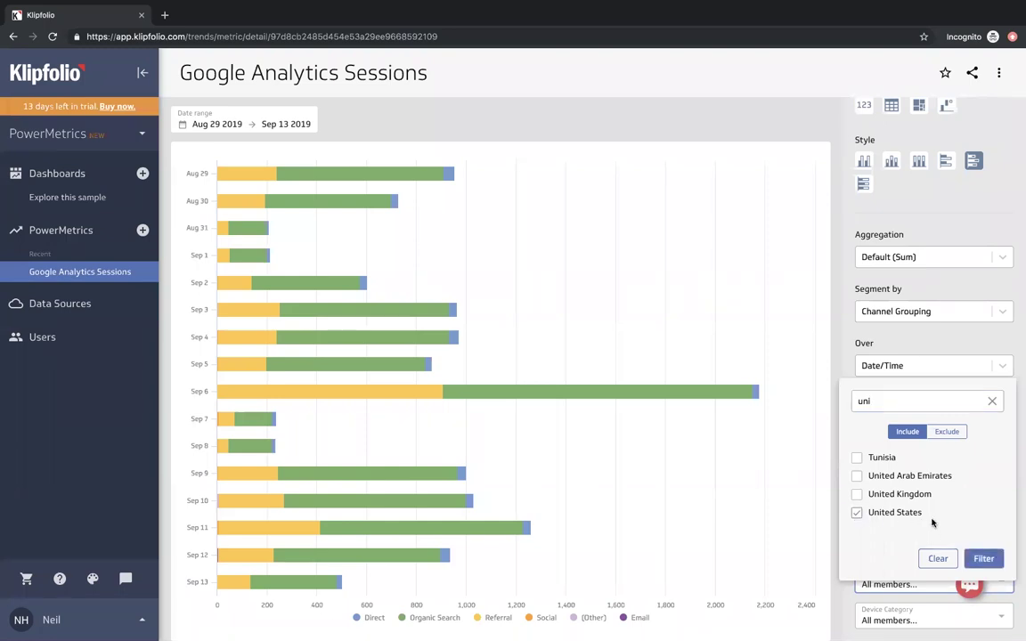
pyautogui.click(983, 558)
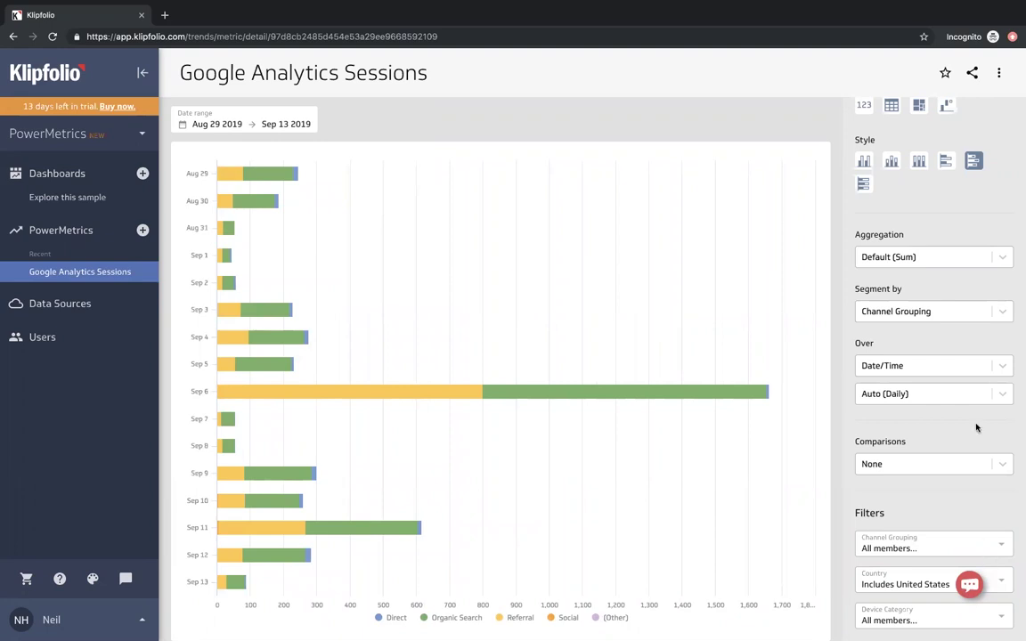
# - Switch the bar style to stacked vertical bars
pyautogui.scroll(2, 948, 198)
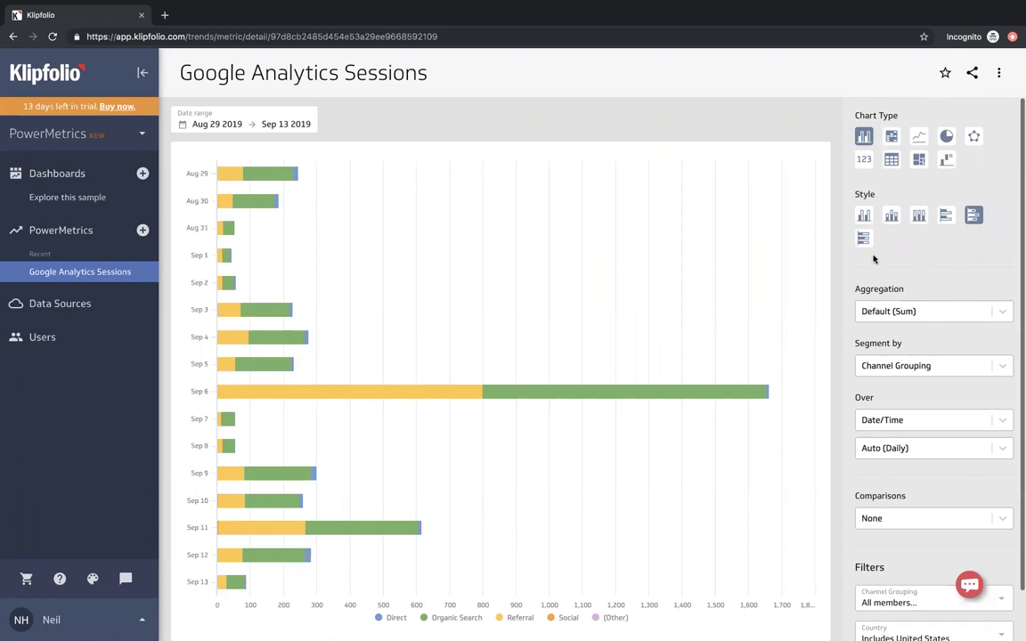
pyautogui.click(864, 217)
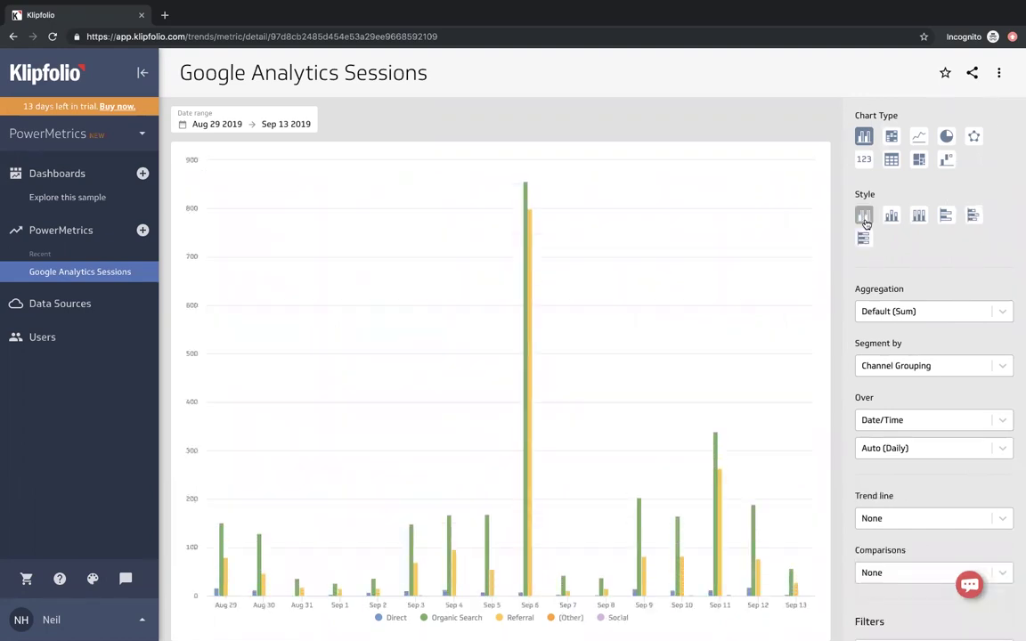
pyautogui.click(896, 219)
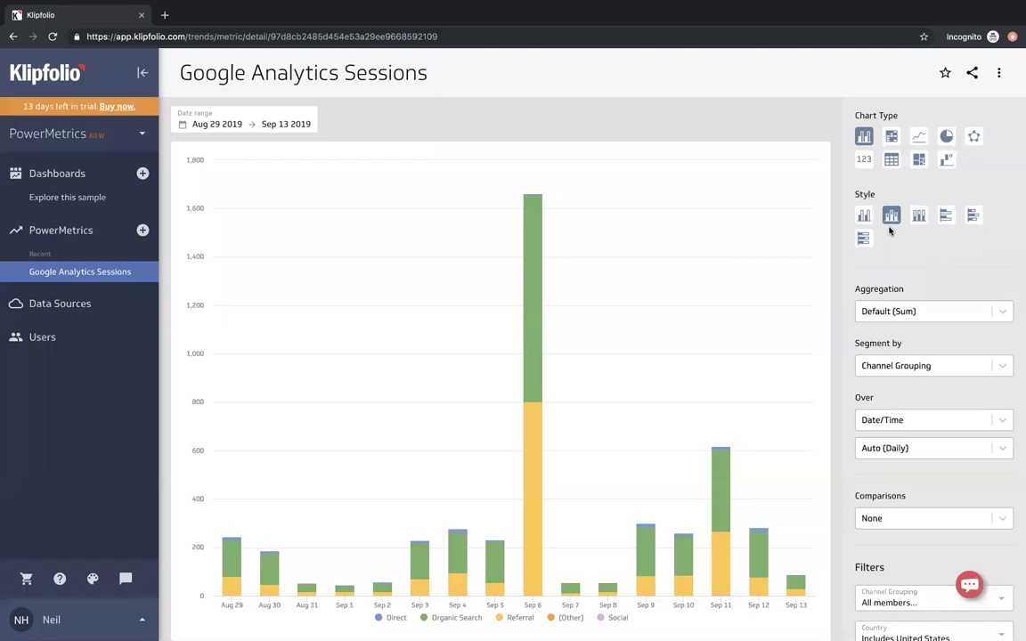
pyautogui.click(76, 132)
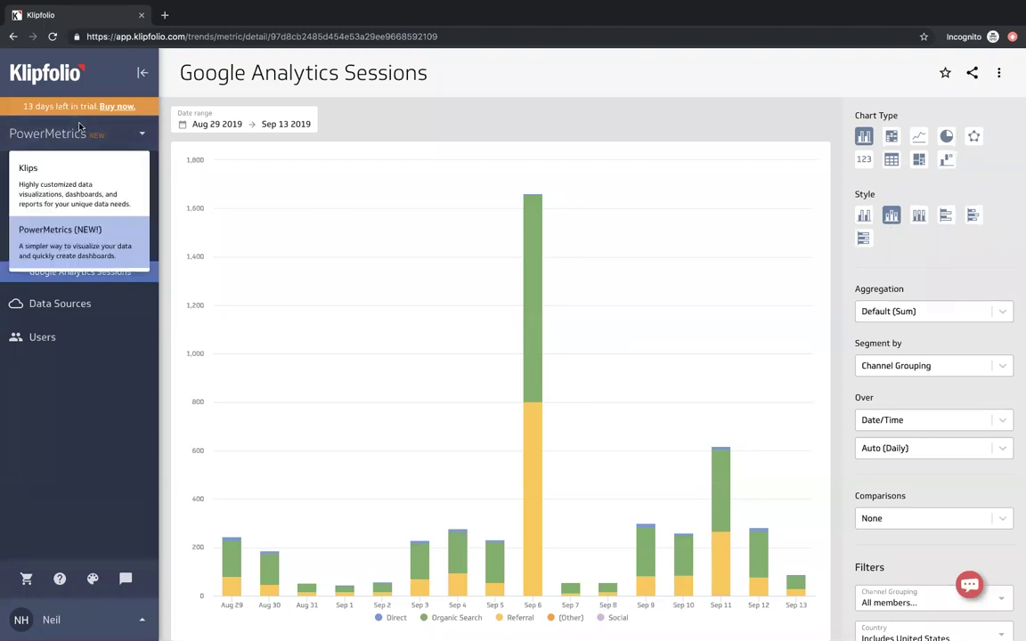
# - Switch to Klips, create a new dashboard, and browse the Add Klips gallery
pyautogui.click(93, 184)
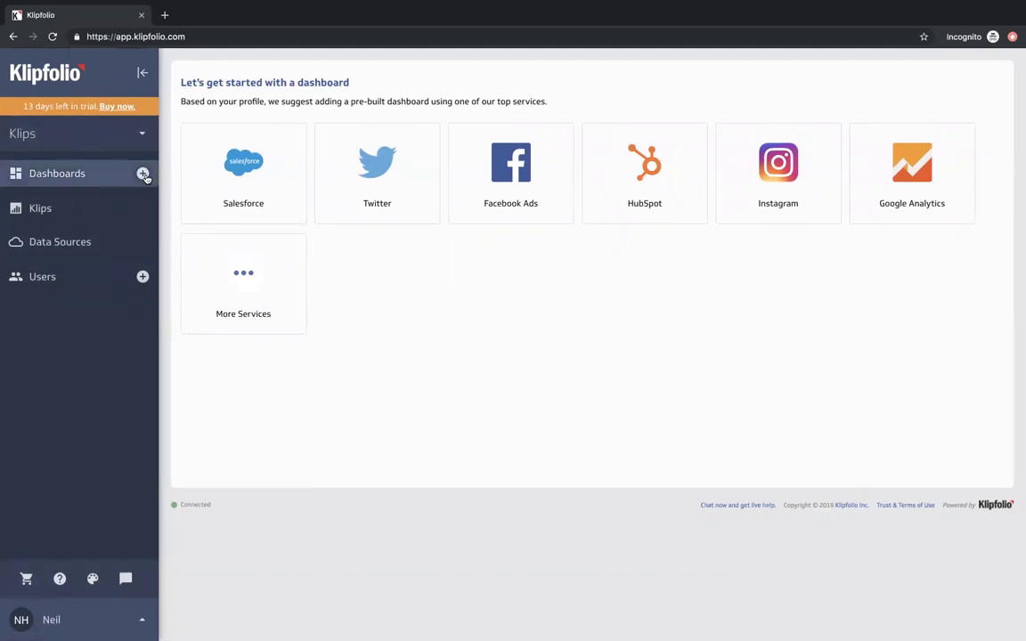
pyautogui.click(143, 174)
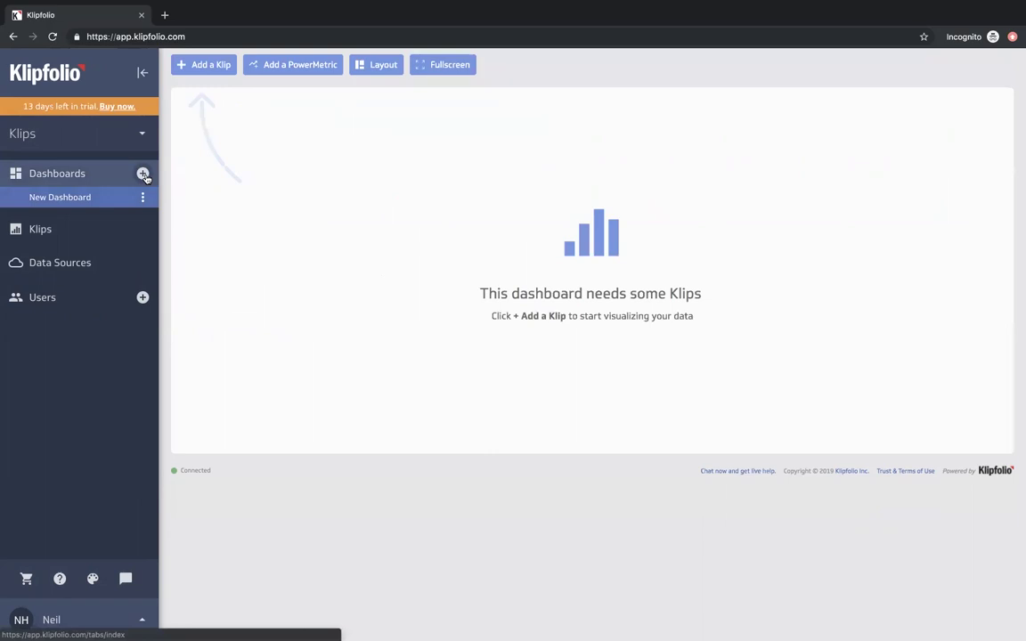
pyautogui.click(199, 65)
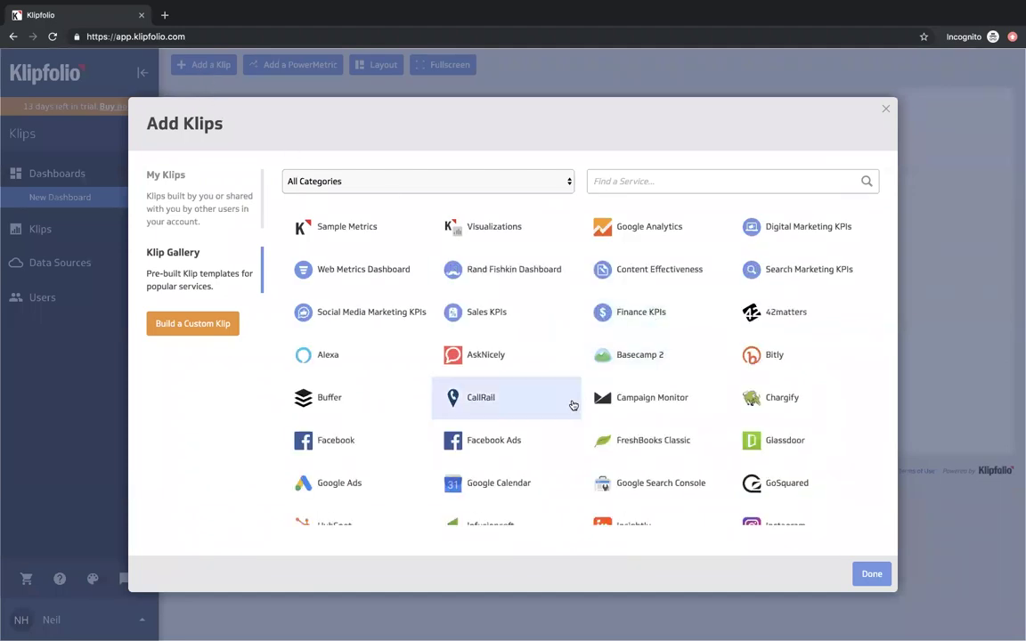
pyautogui.scroll(-5, 573, 405)
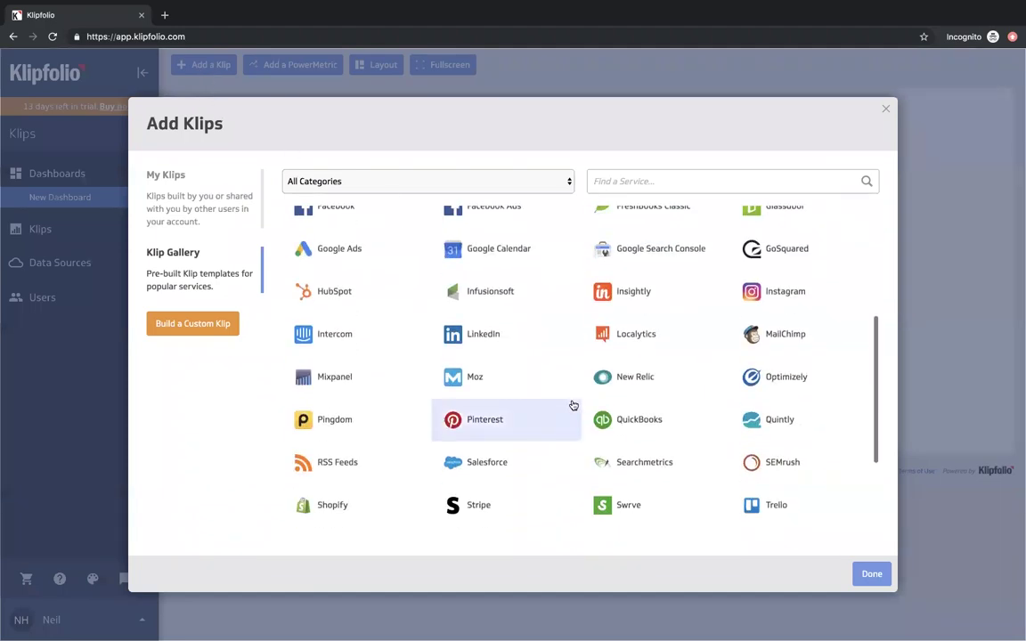
pyautogui.scroll(5, 573, 405)
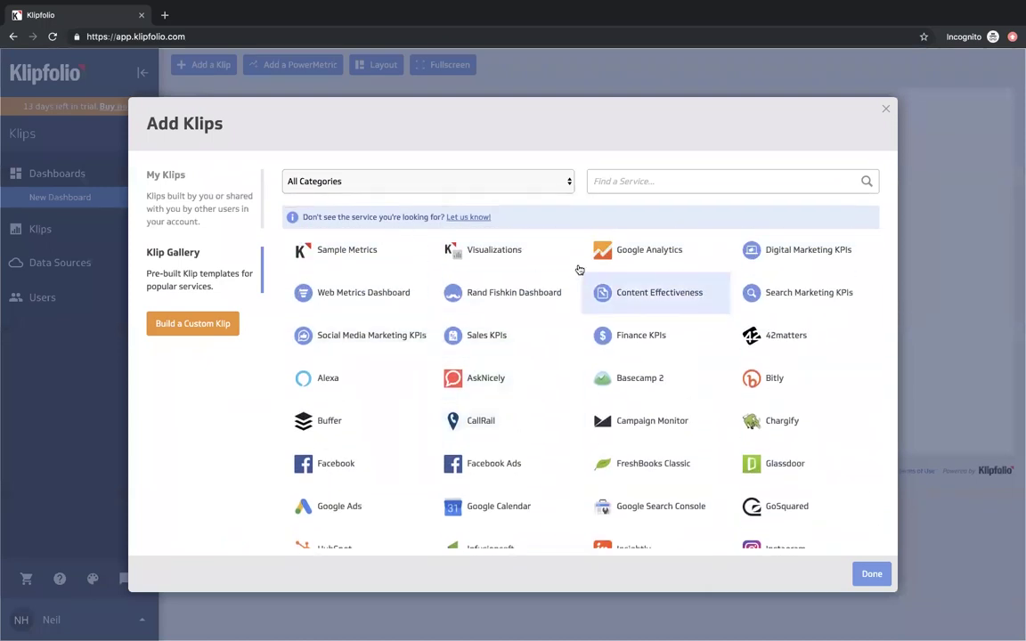
# - Start a custom Klip, dismissing the onboarding guide and support chat
pyautogui.click(201, 326)
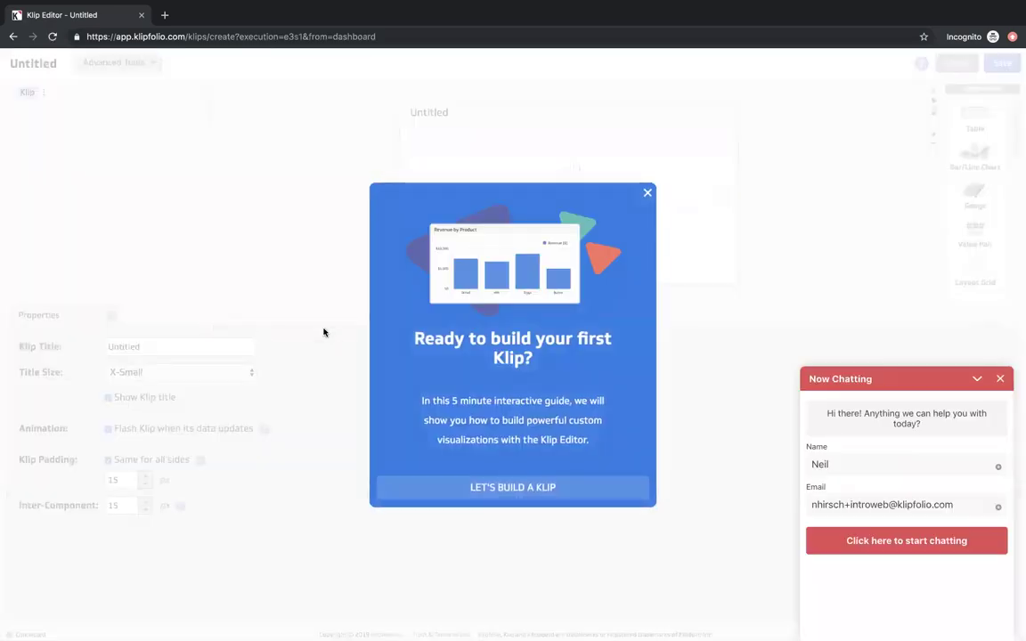
pyautogui.click(650, 193)
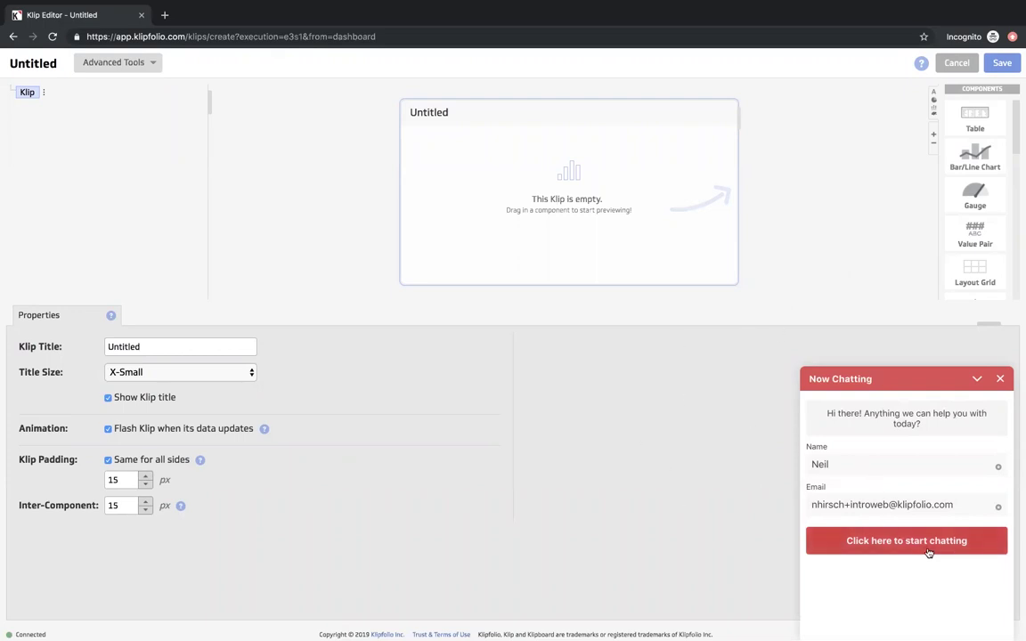
pyautogui.click(1001, 380)
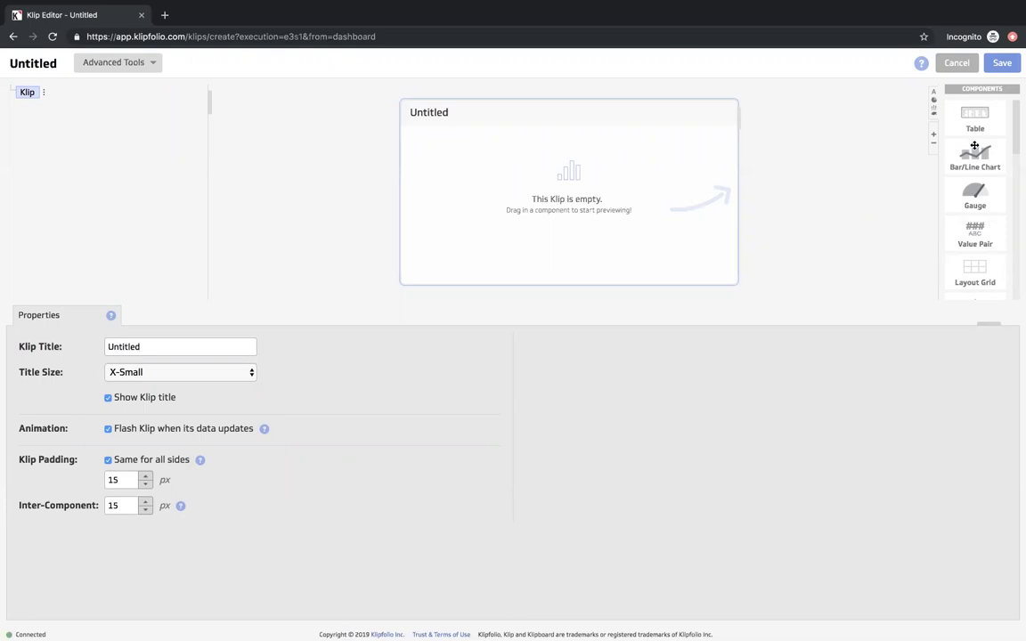
# - Drag a Bar/Line Chart component from Components into the Klip
pyautogui.scroll(-1, 979, 214)
pyautogui.scroll(-6, 980, 214)
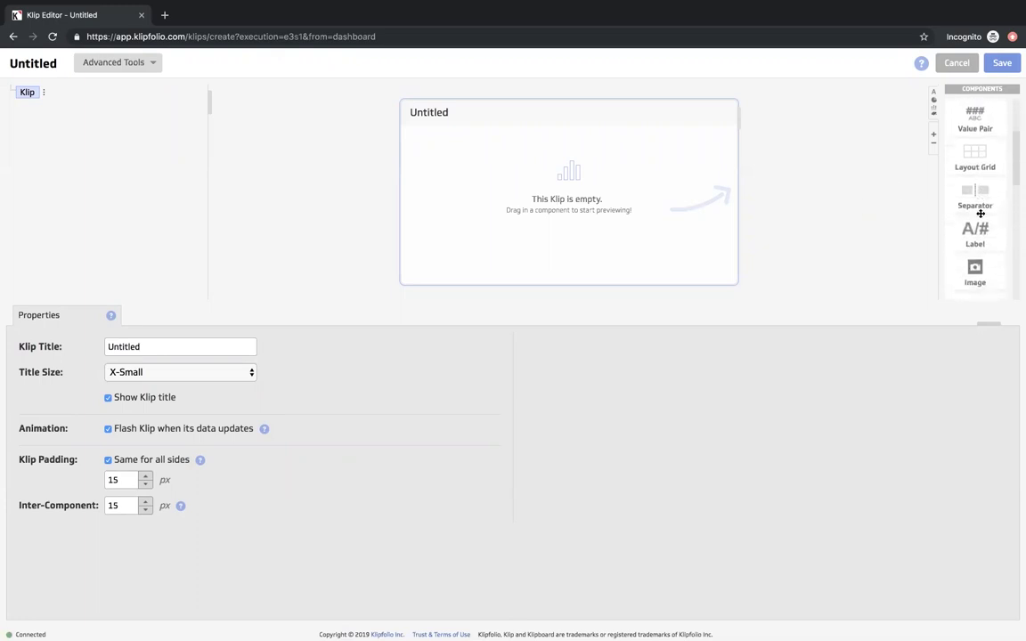
pyautogui.scroll(-4, 980, 214)
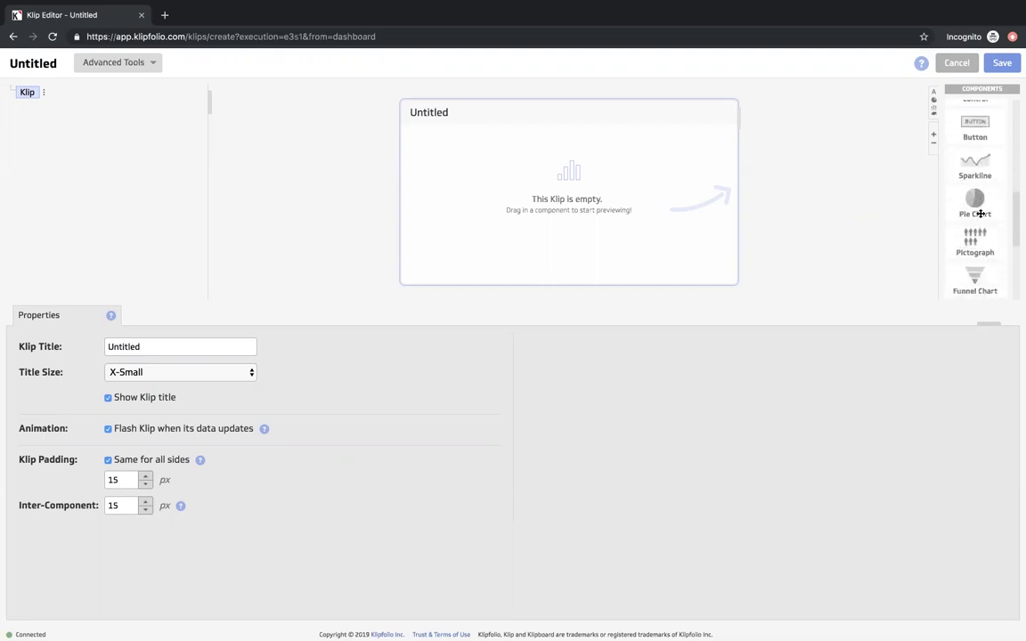
pyautogui.scroll(10, 980, 214)
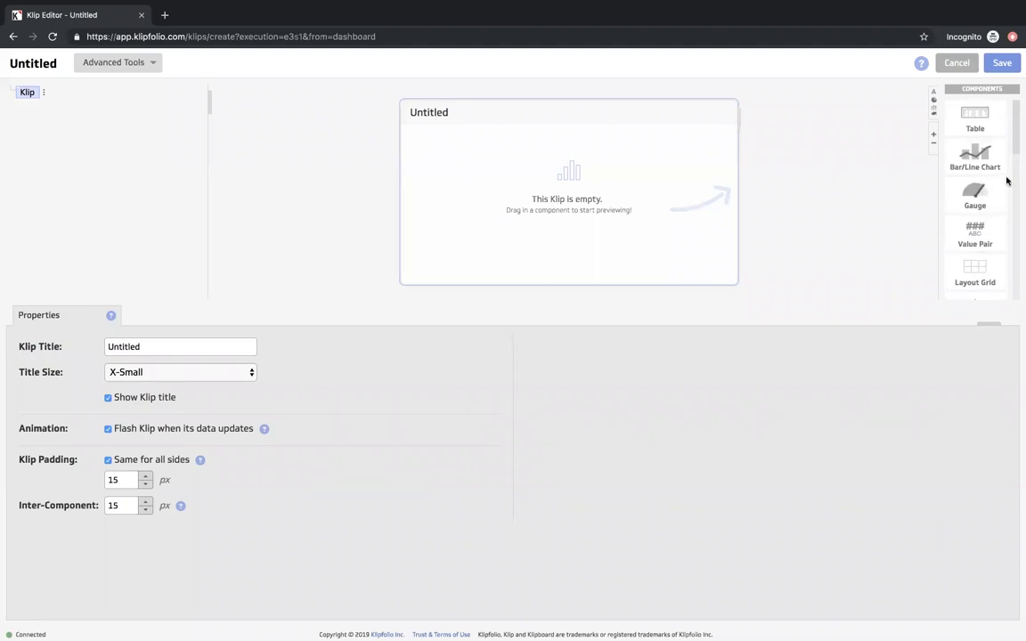
pyautogui.moveTo(981, 157); pyautogui.dragTo(514, 202)
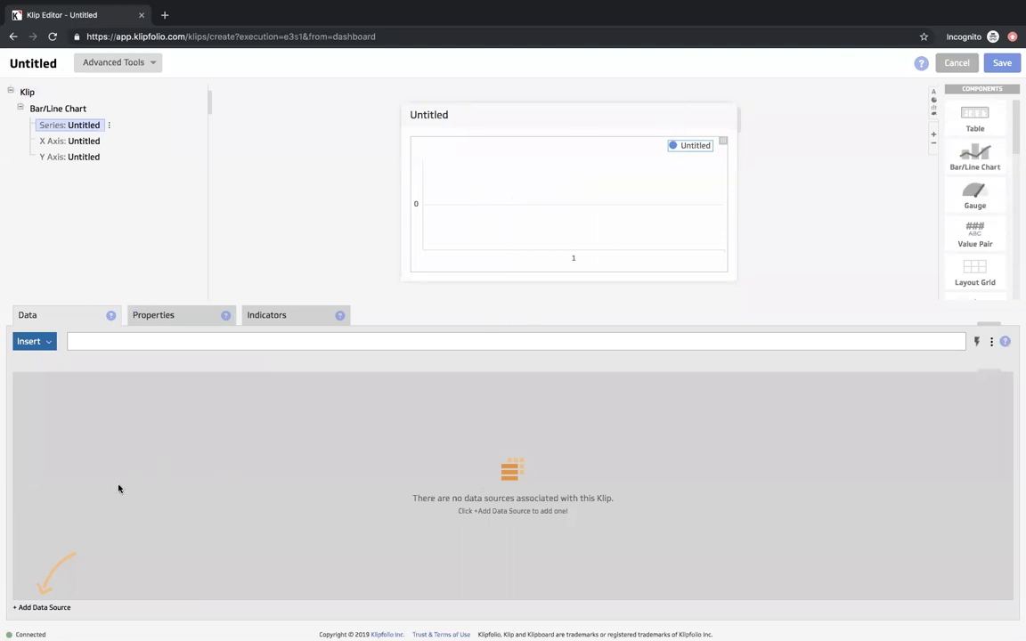
# - Attach the Example: Live Sales Data source and plot its Revenue column as the series
pyautogui.click(57, 609)
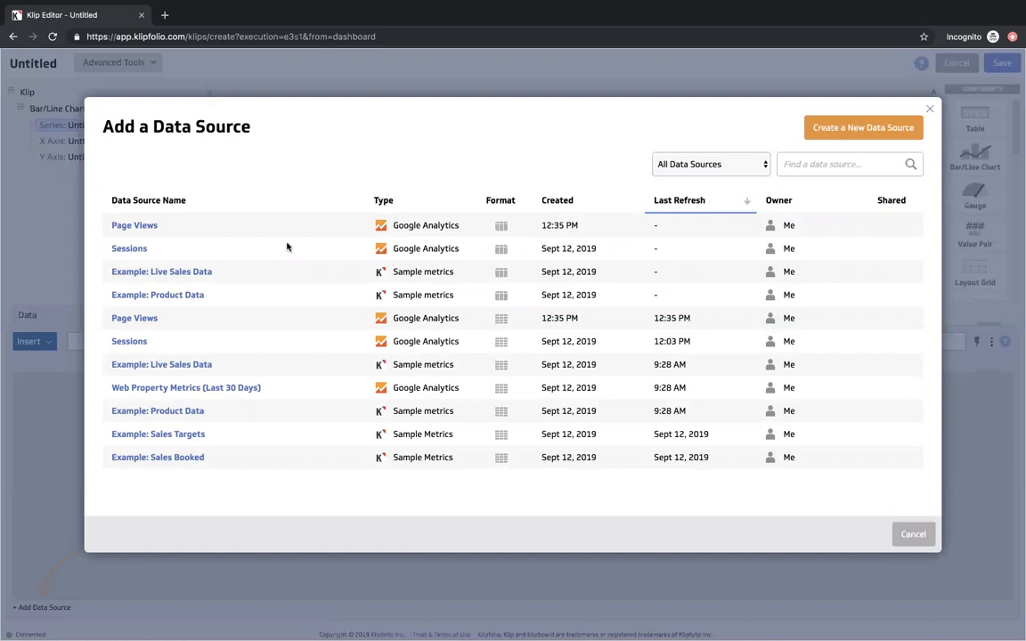
pyautogui.click(172, 275)
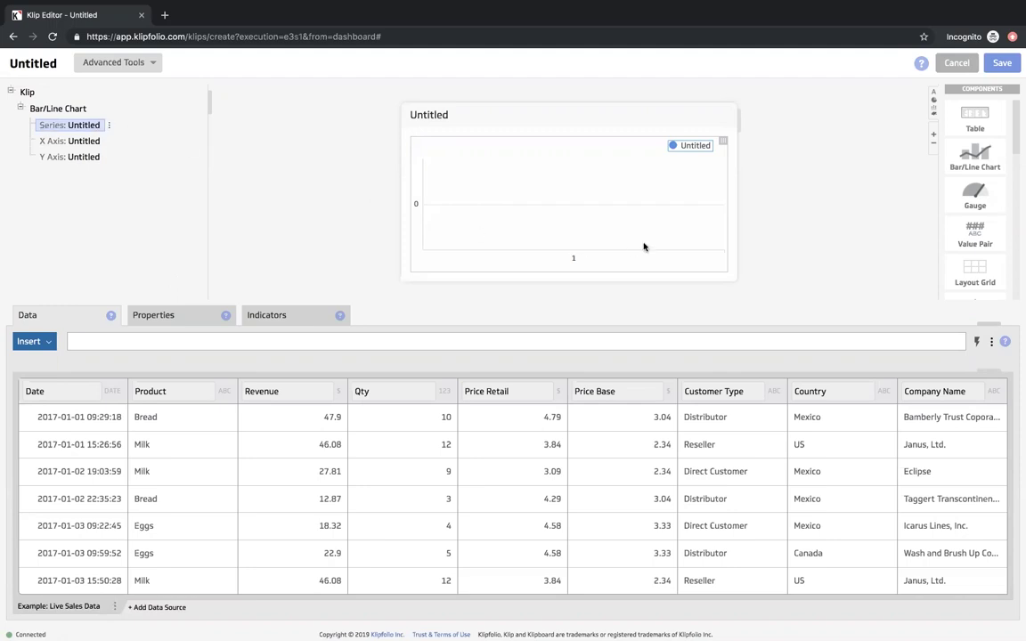
pyautogui.click(297, 393)
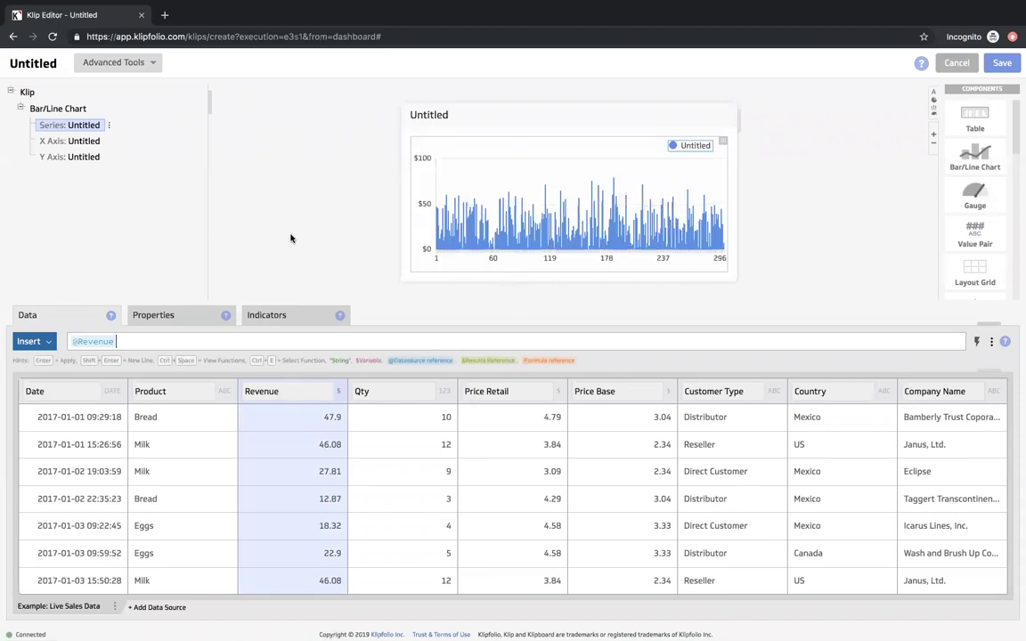
pyautogui.click(89, 142)
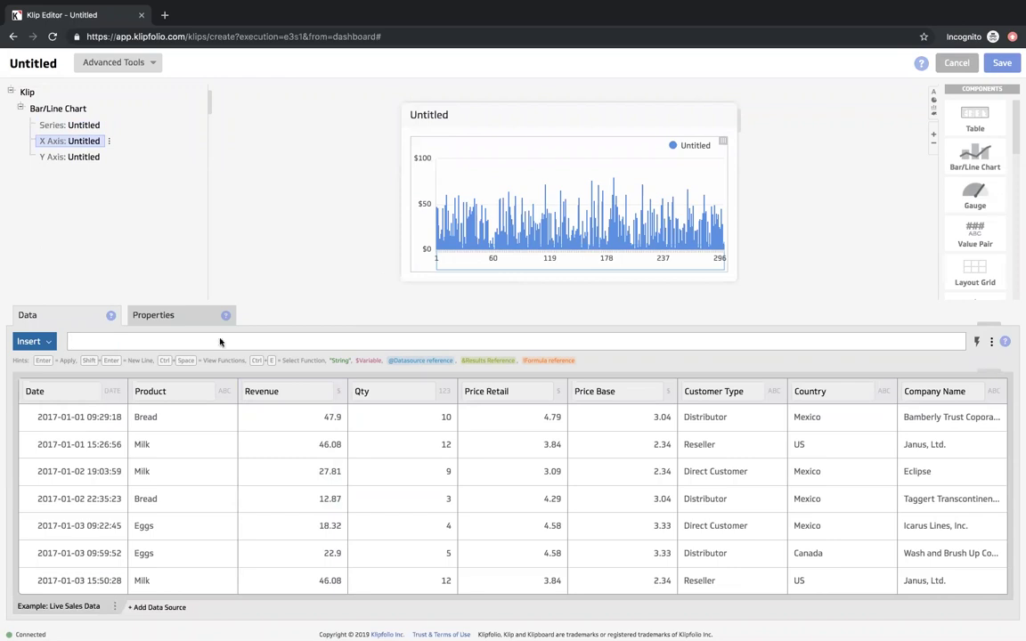
# - Use the Date column for the x-axis and show its formatting properties
pyautogui.click(74, 396)
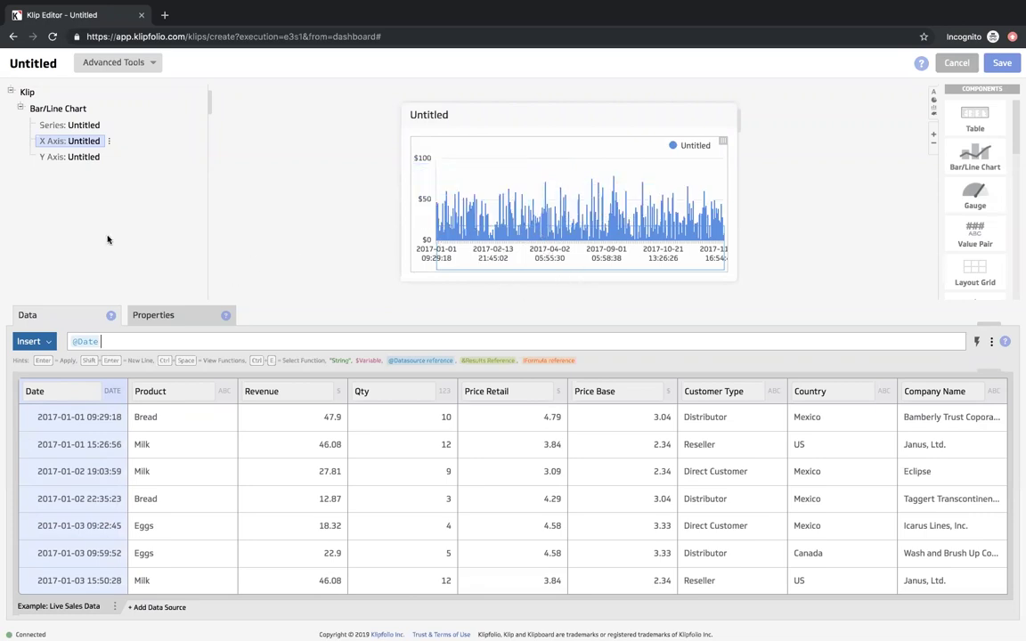
pyautogui.click(172, 313)
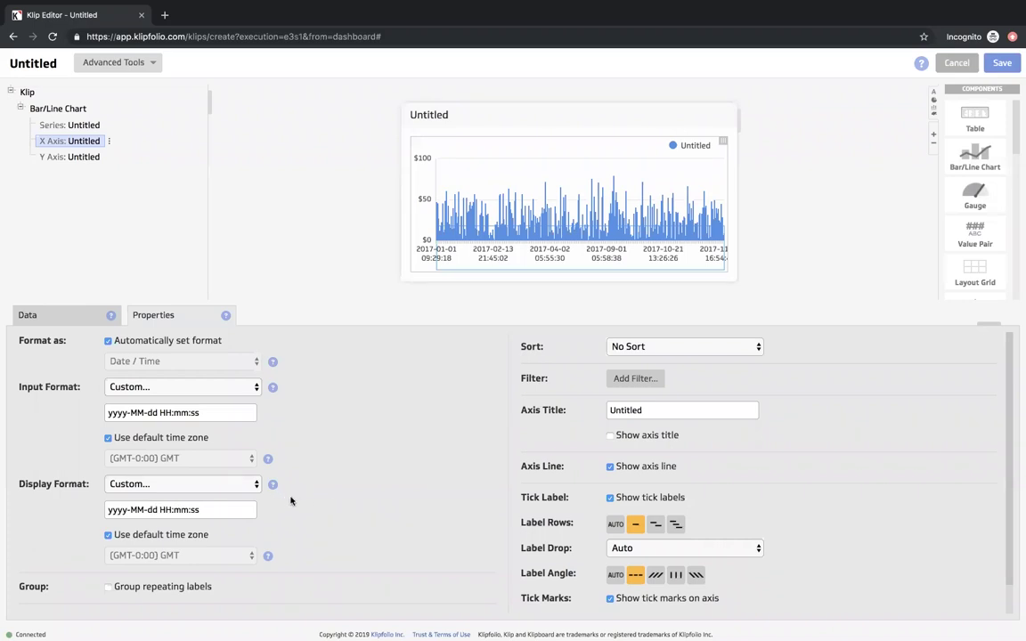
# - Display x-axis dates as abbreviated months (Aug/MMM) and group repeating labels
pyautogui.click(232, 489)
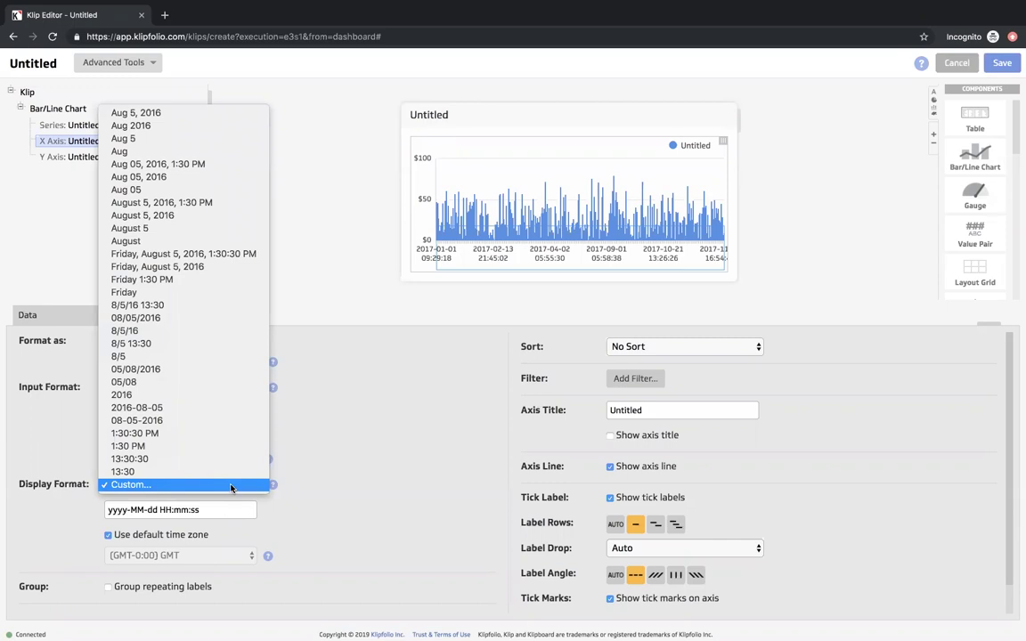
pyautogui.click(136, 151)
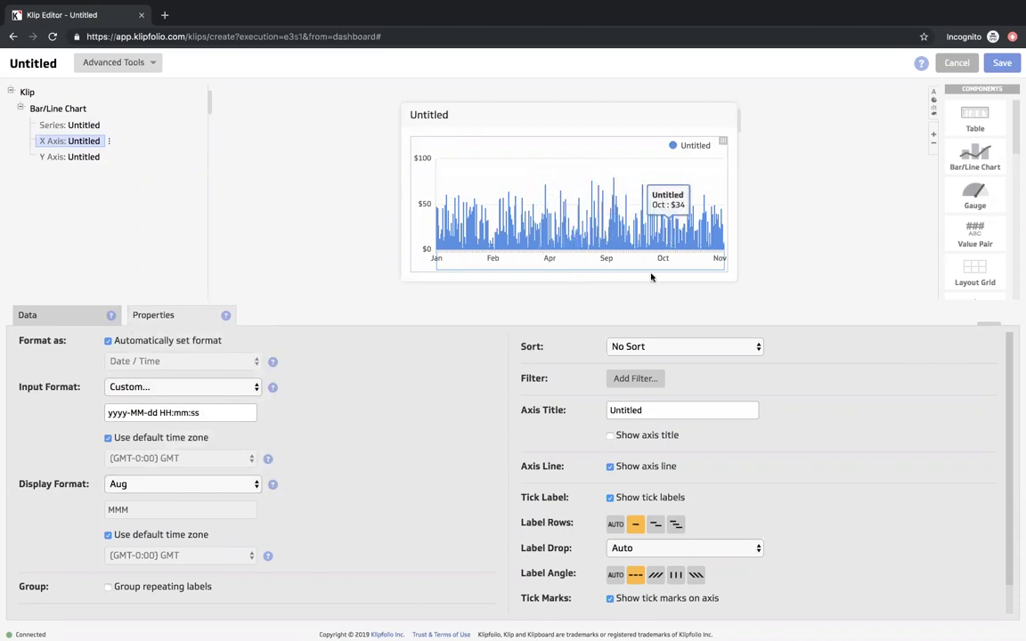
pyautogui.click(107, 586)
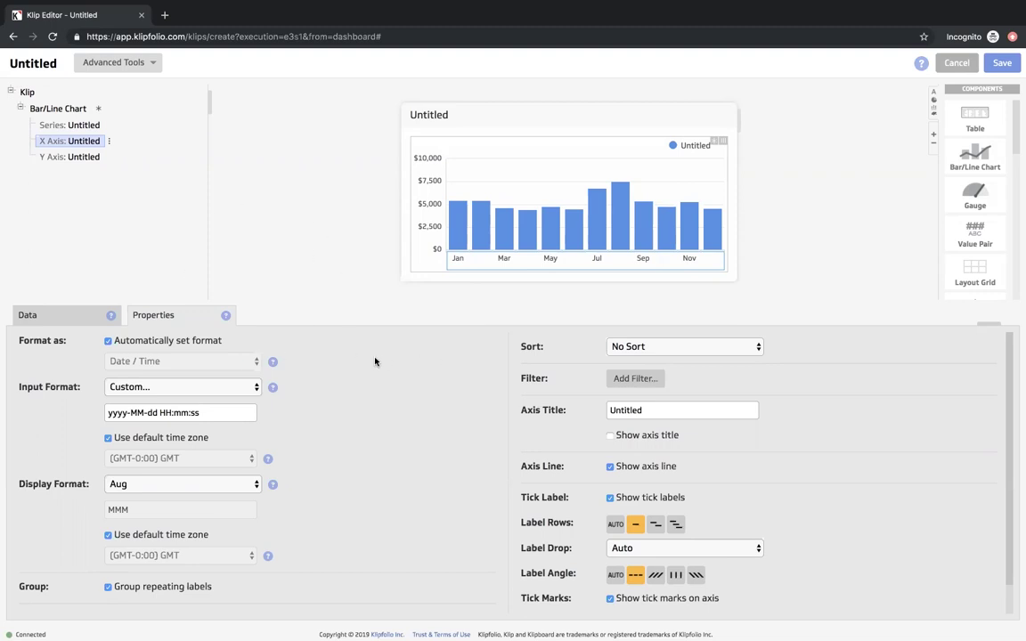
# - Rename the series label to 'Revenue'
pyautogui.click(78, 124)
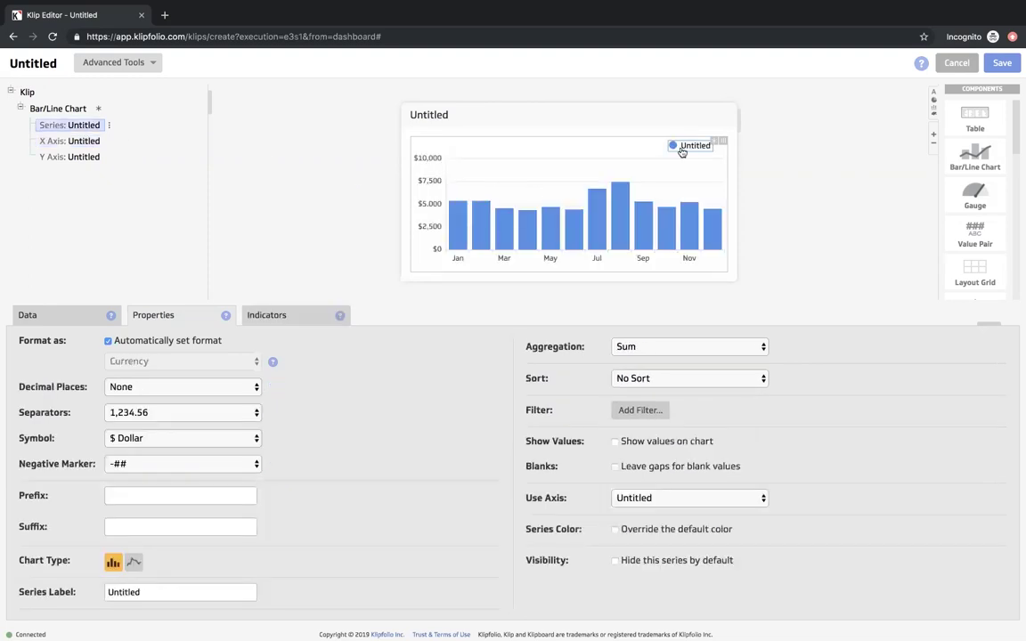
pyautogui.click(623, 138)
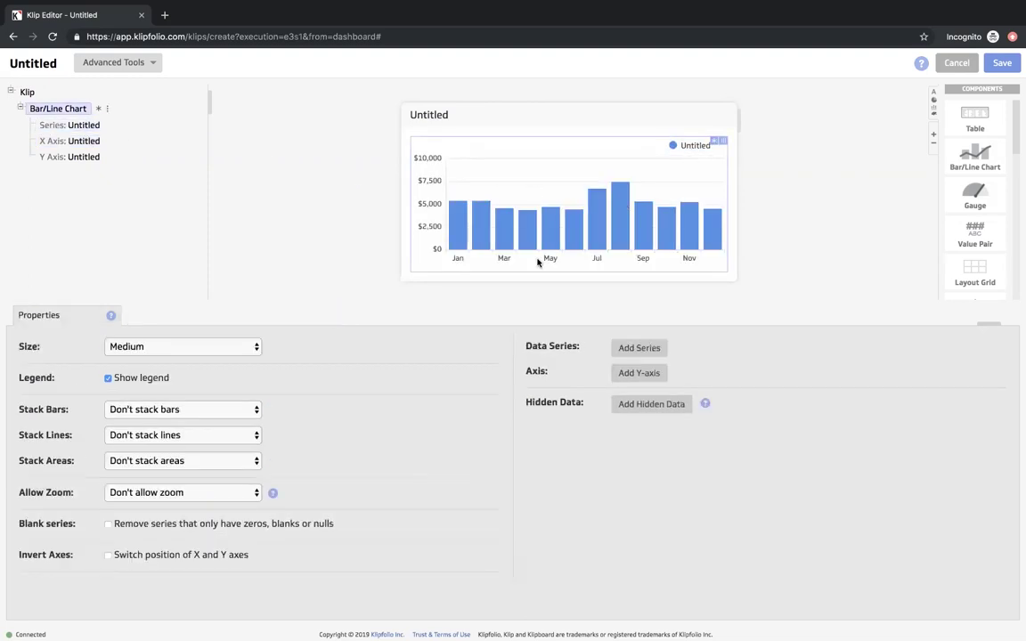
pyautogui.click(56, 125)
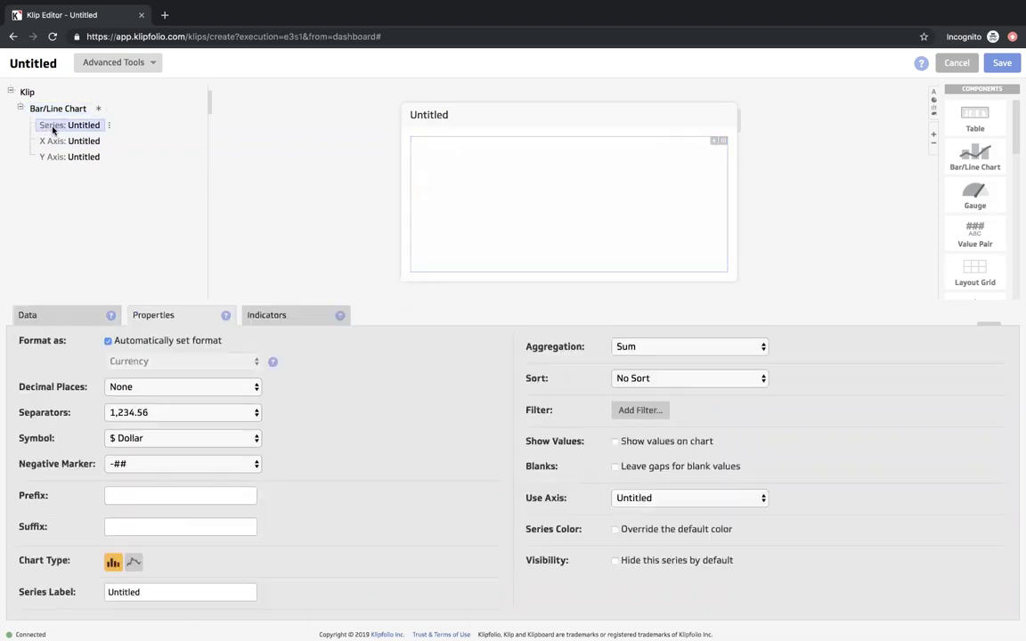
pyautogui.doubleClick(159, 595)
pyautogui.write('Revenue')
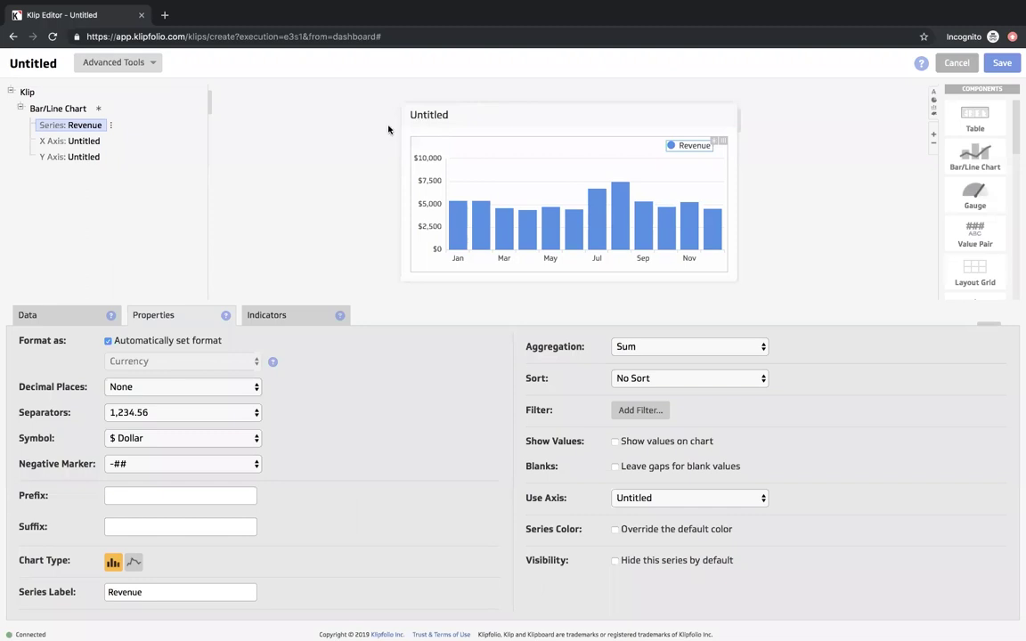
# - Title the Klip 'Revenue by Month'
pyautogui.click(58, 108)
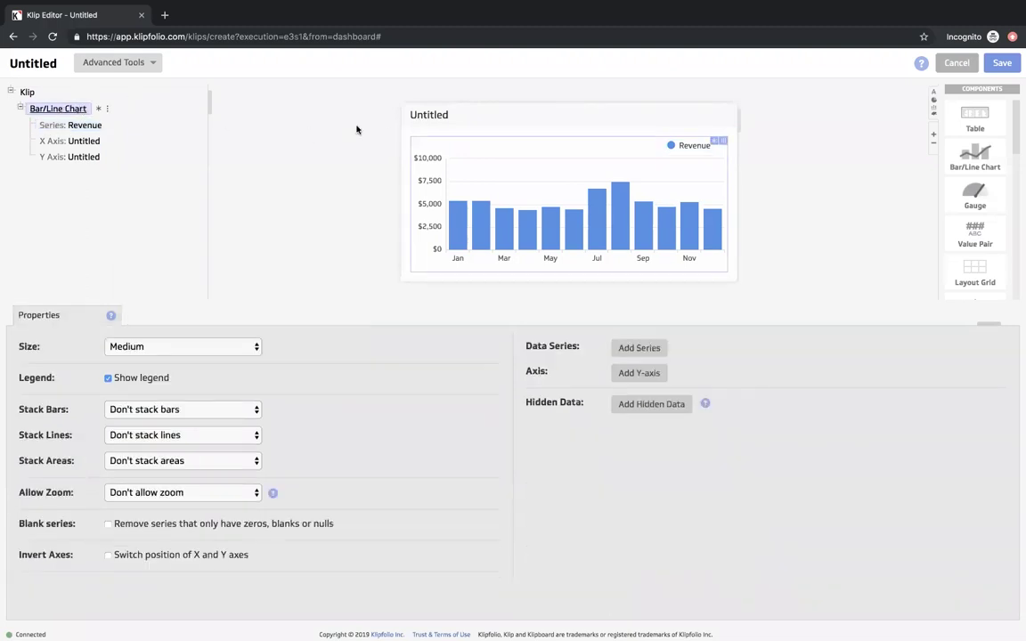
pyautogui.click(435, 122)
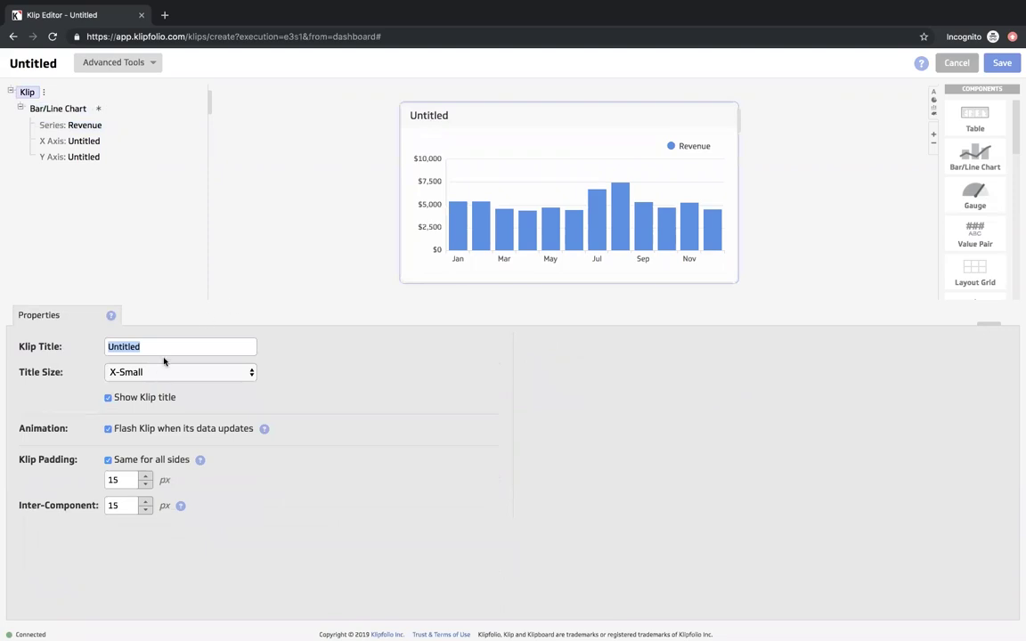
pyautogui.write('Revenue by')
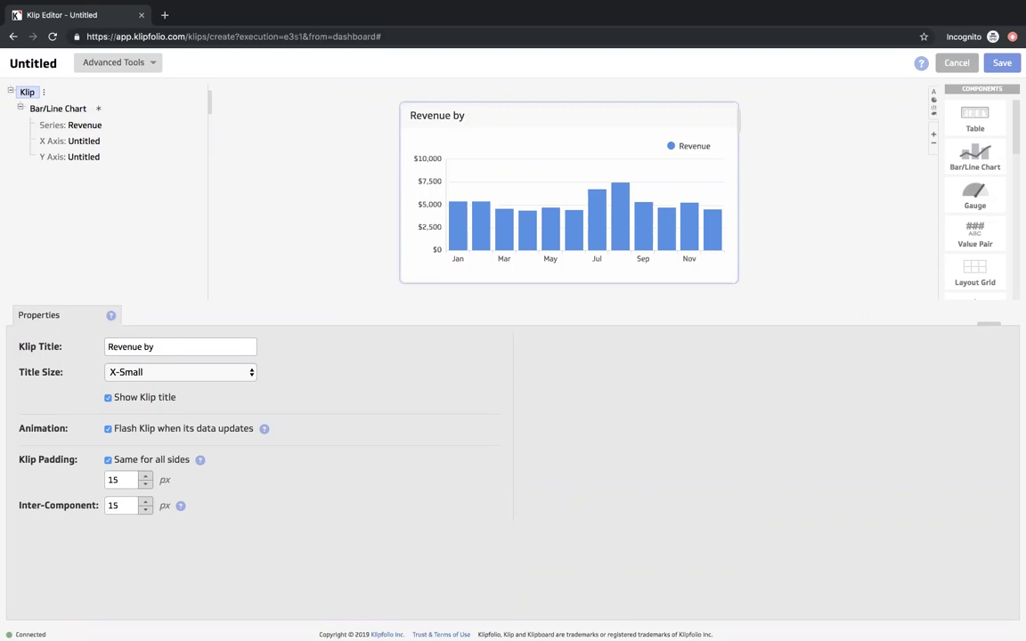
pyautogui.write(' Month')
# - Colour the revenue bars purple and save the Klip
pyautogui.click(78, 141)
pyautogui.click(83, 129)
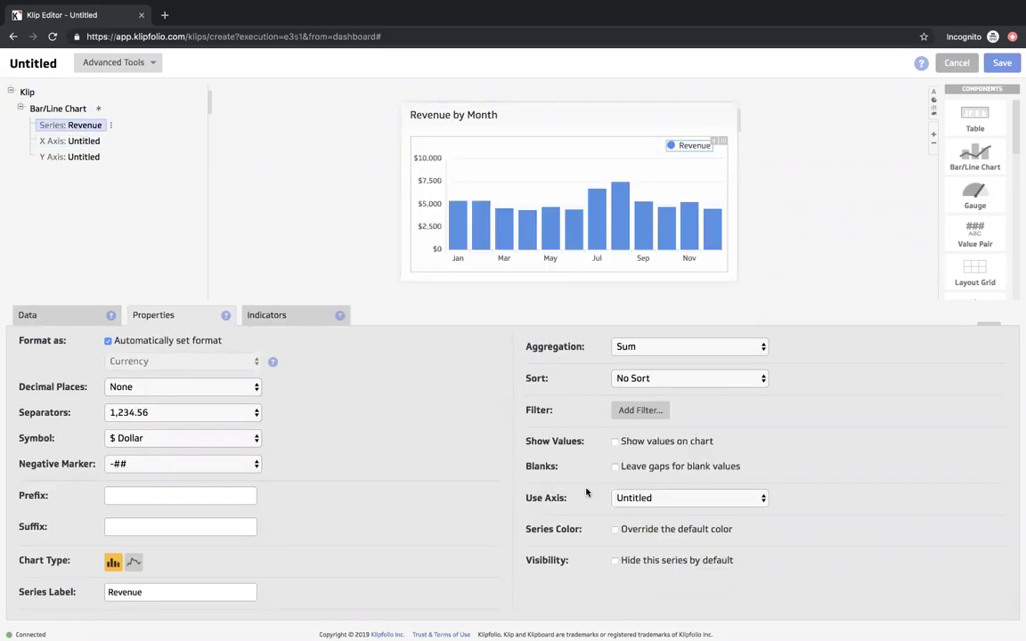
pyautogui.click(614, 530)
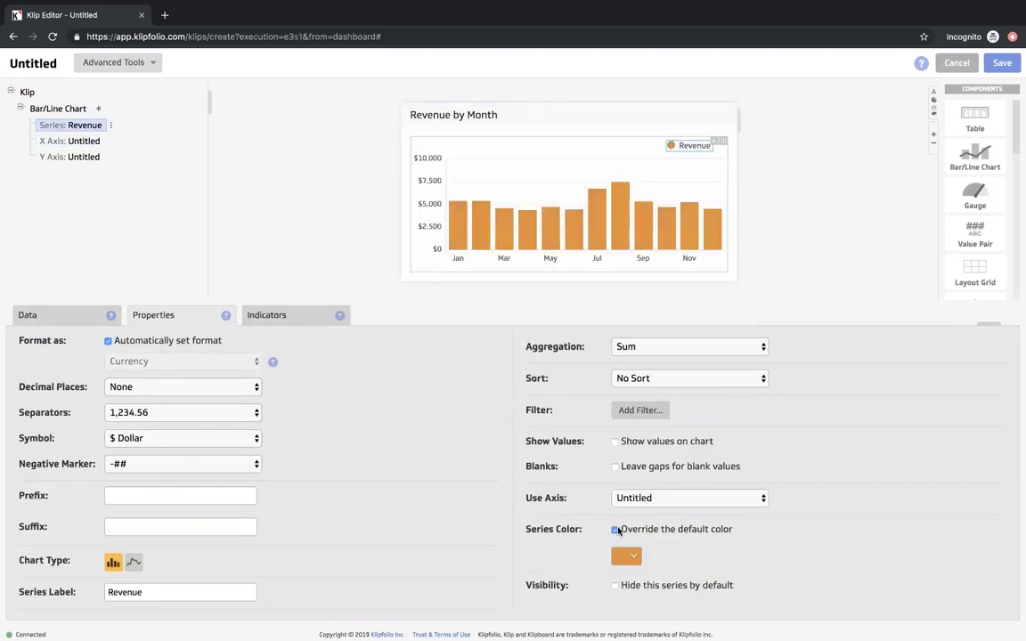
pyautogui.click(634, 557)
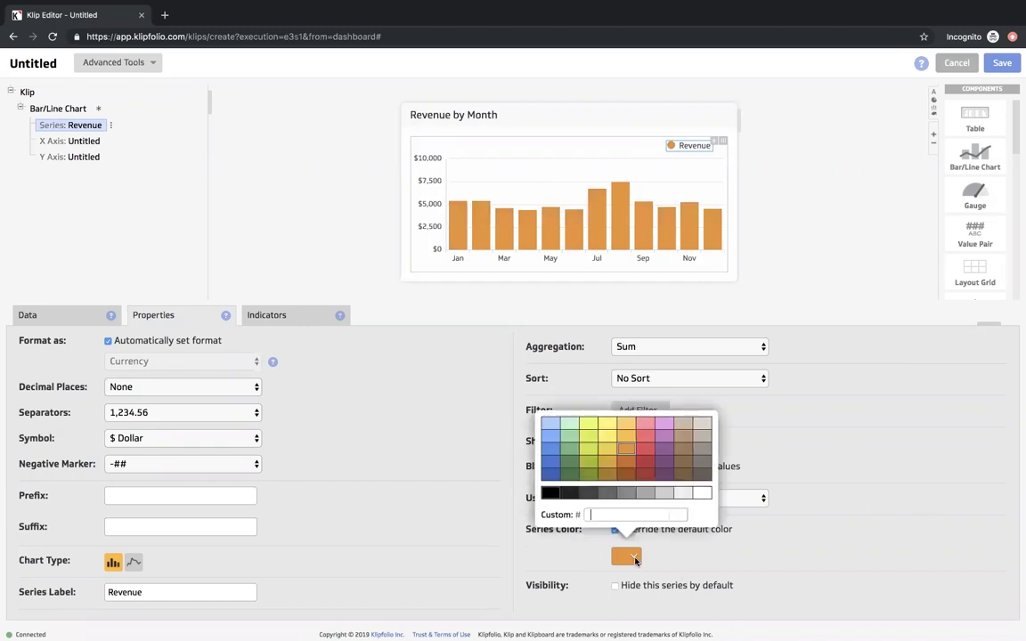
pyautogui.click(669, 439)
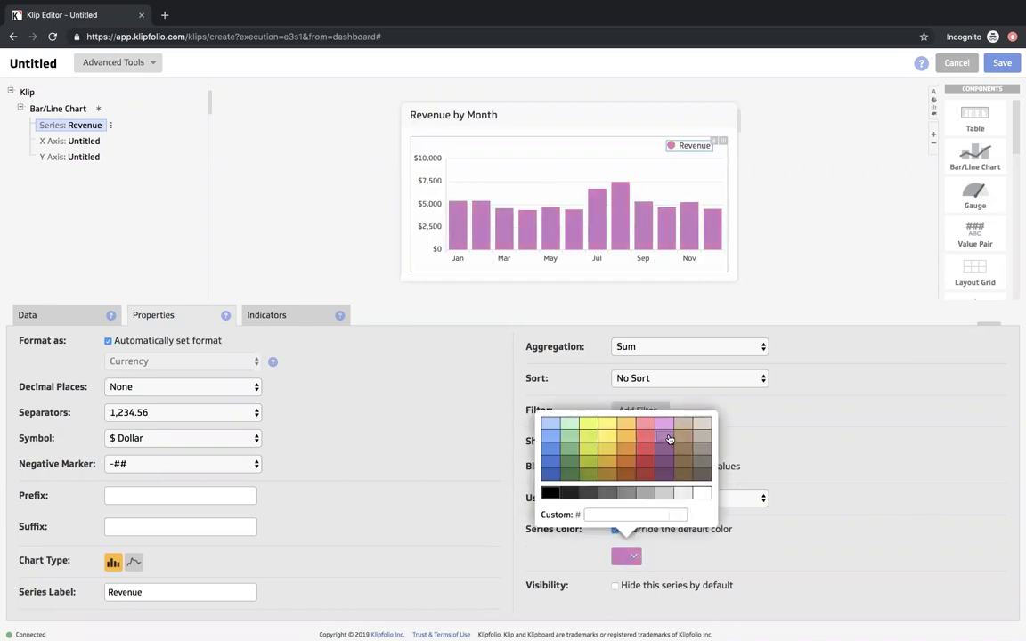
pyautogui.click(816, 267)
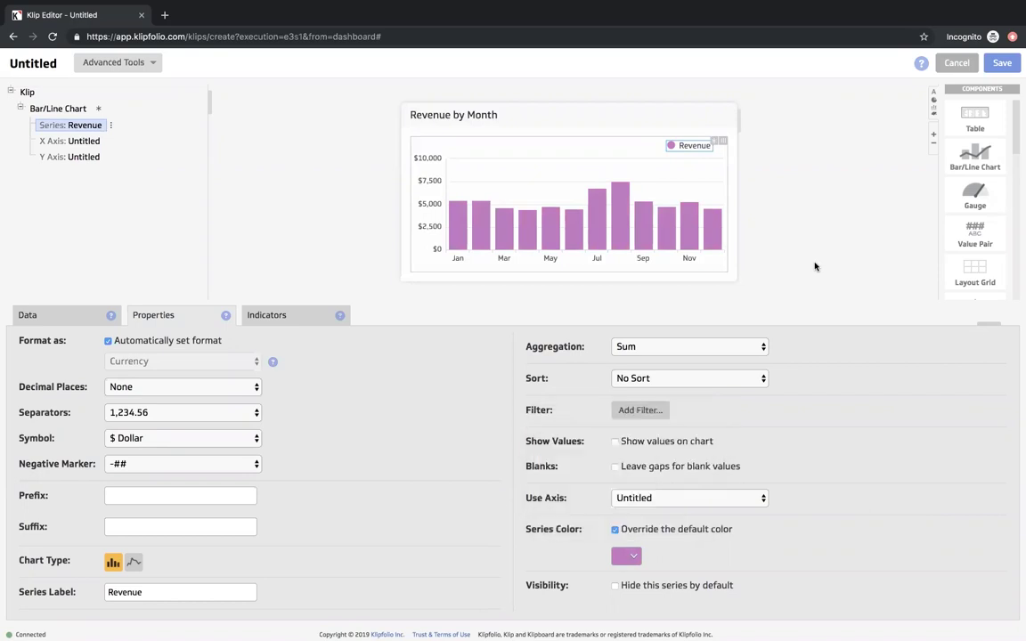
pyautogui.click(1000, 65)
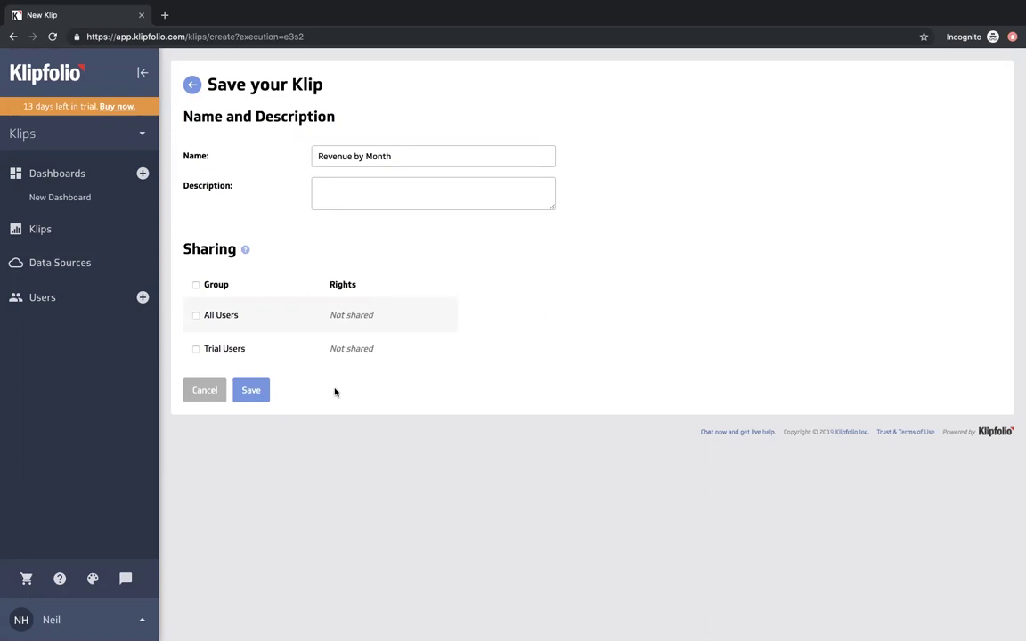
# - Save the Revenue by Month klip and wait for the Explore this sample dashboard
pyautogui.click(258, 391)
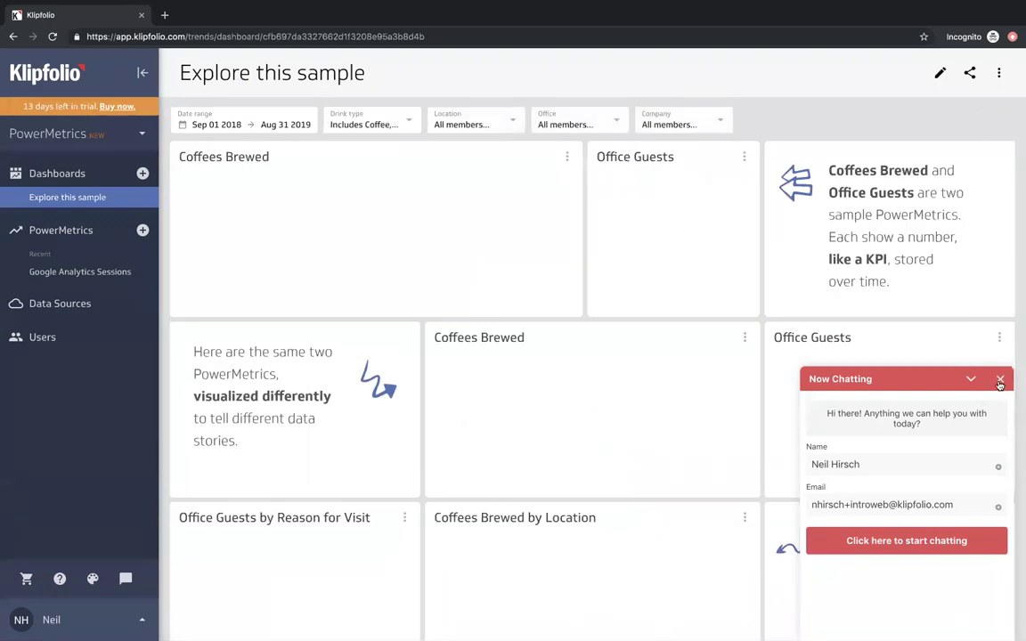
# - Start a new PowerMetric from the existing Example: Live Sales Data source
pyautogui.click(999, 380)
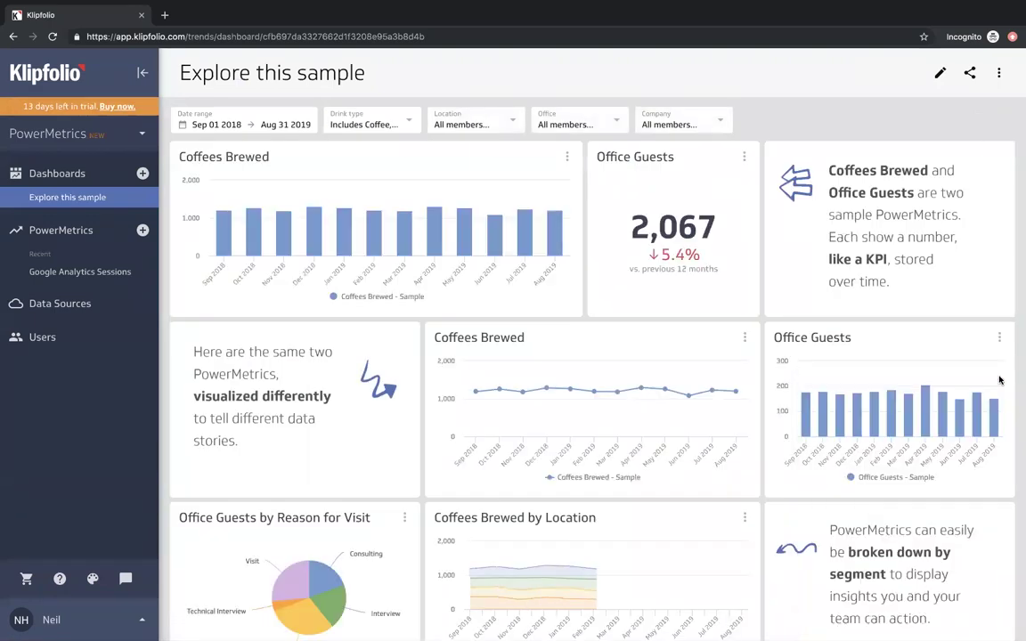
pyautogui.click(142, 231)
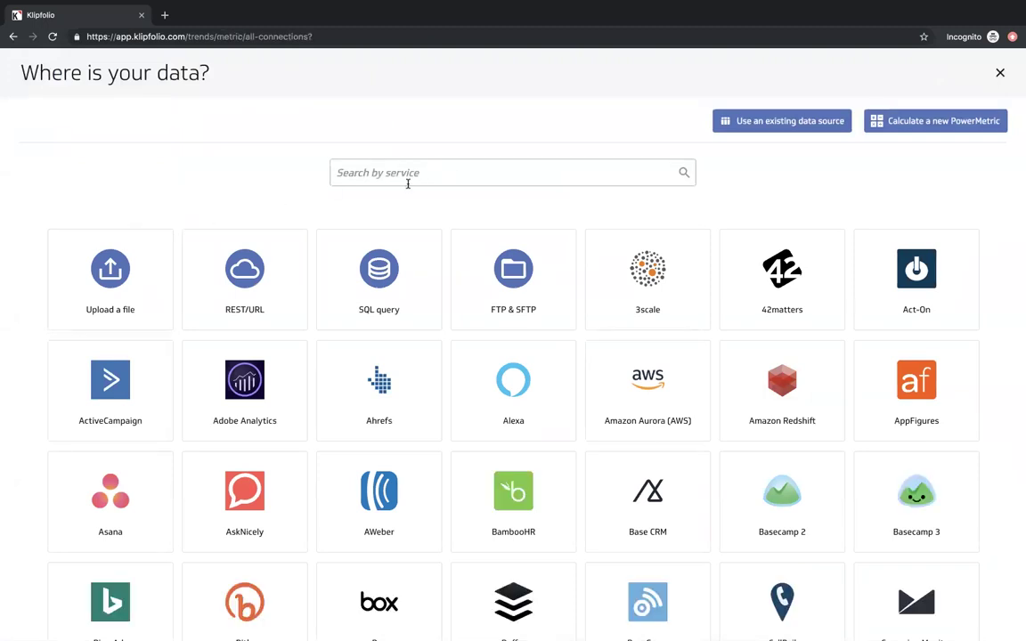
pyautogui.click(771, 123)
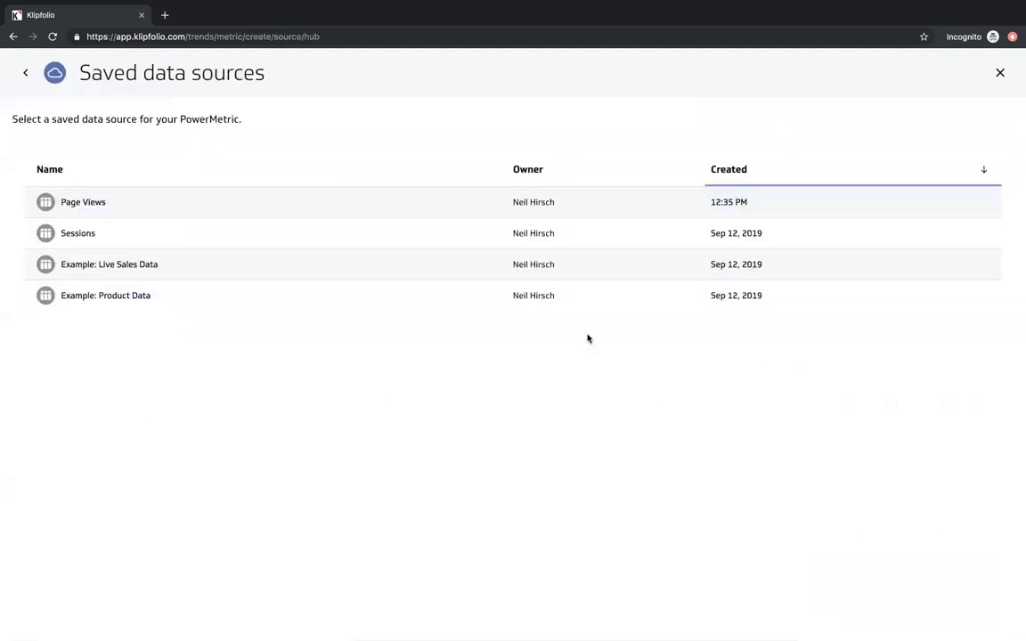
pyautogui.click(166, 269)
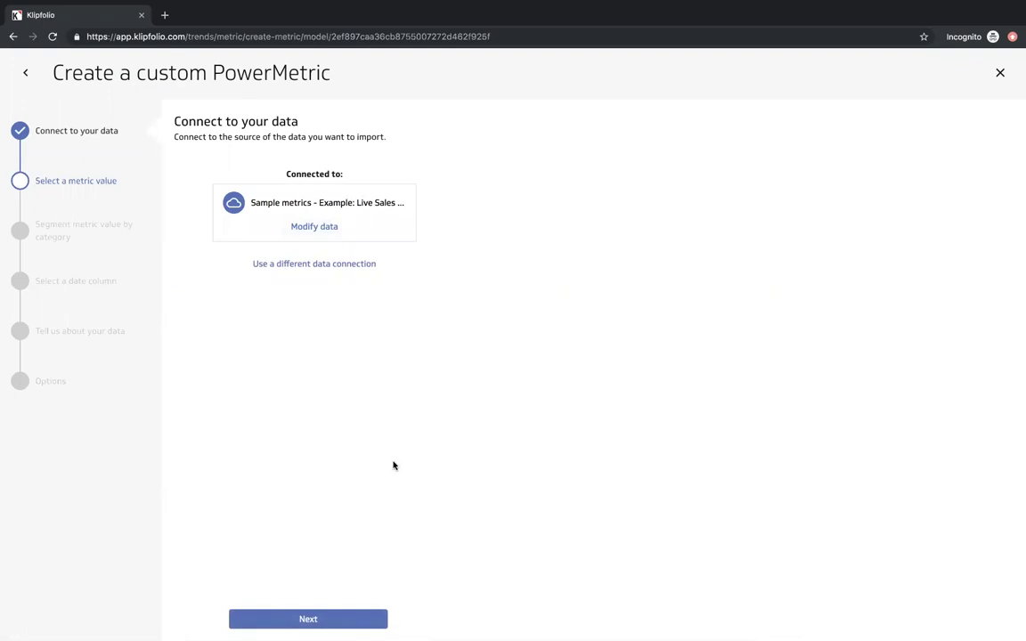
# - Pick Revenue as the value, tick Product, Customer Type, Sales Rep and Country, and keep Date
pyautogui.click(315, 618)
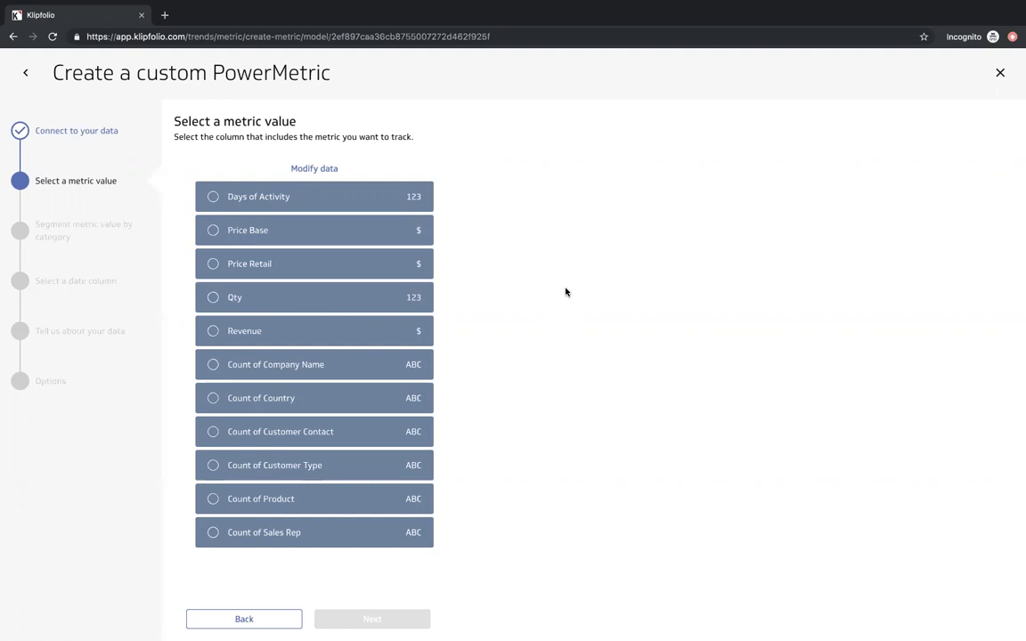
pyautogui.click(295, 331)
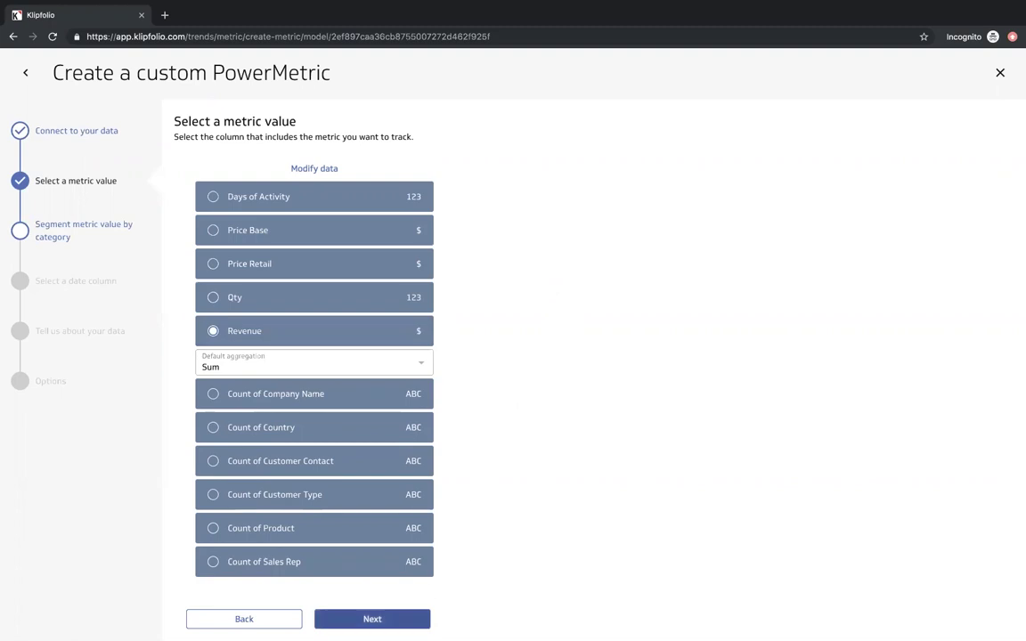
pyautogui.click(415, 615)
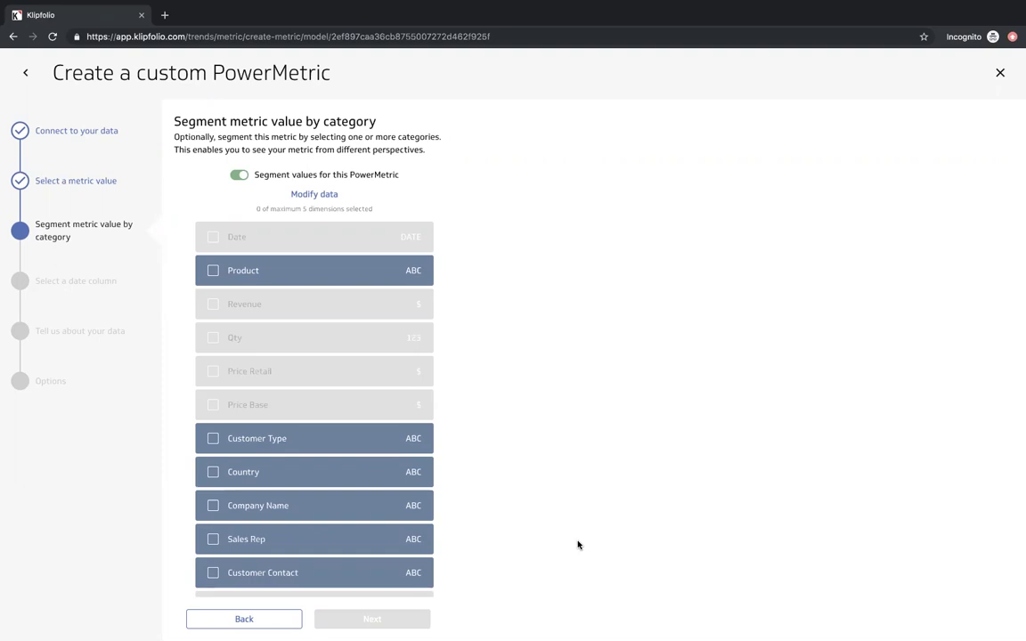
pyautogui.click(279, 274)
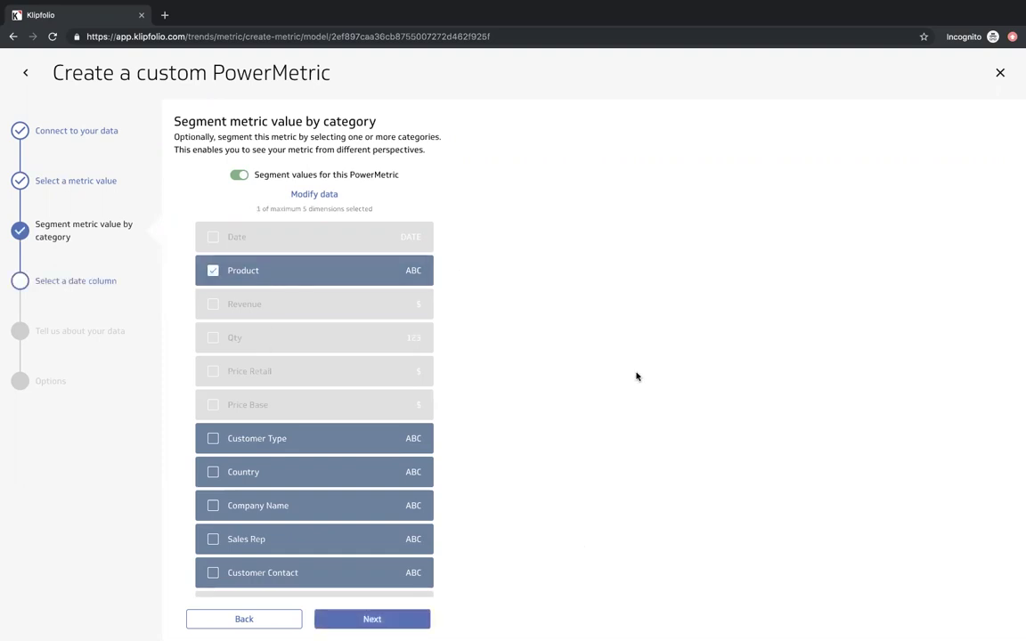
pyautogui.click(315, 439)
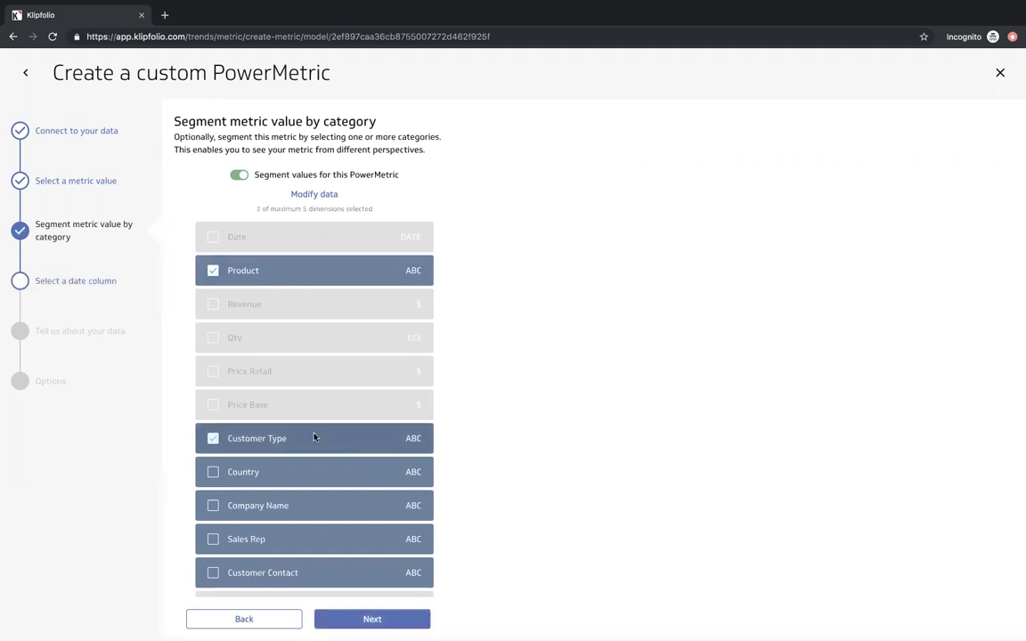
pyautogui.scroll(-1, 385, 476)
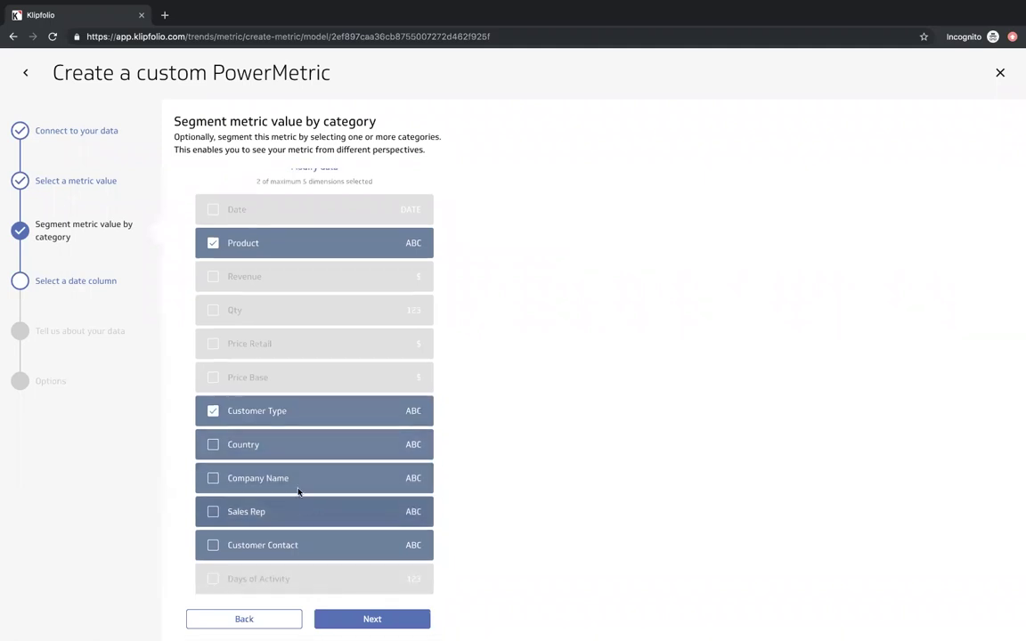
pyautogui.click(286, 515)
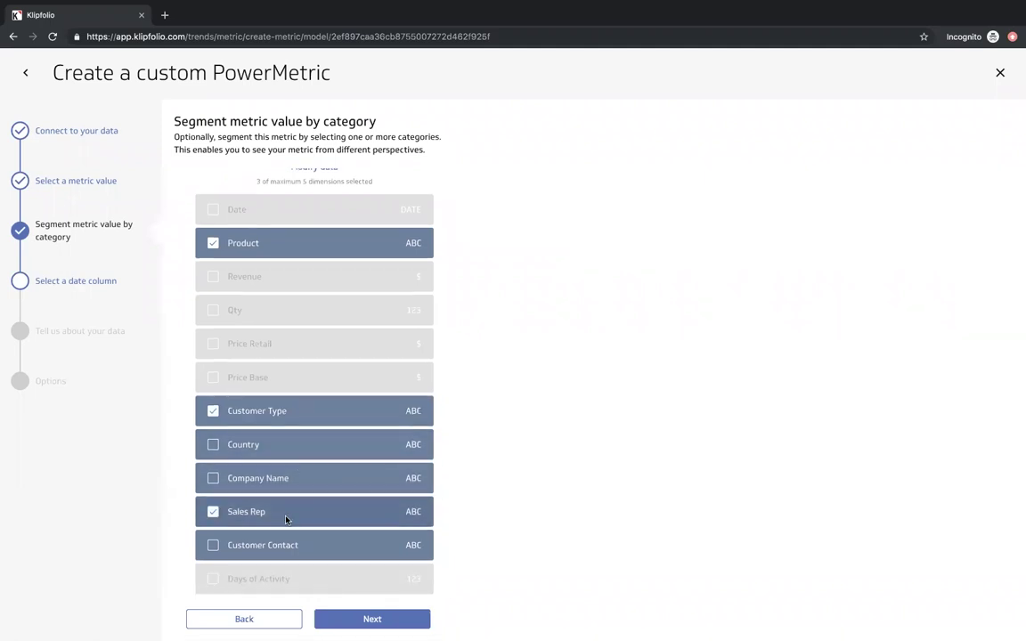
pyautogui.click(288, 451)
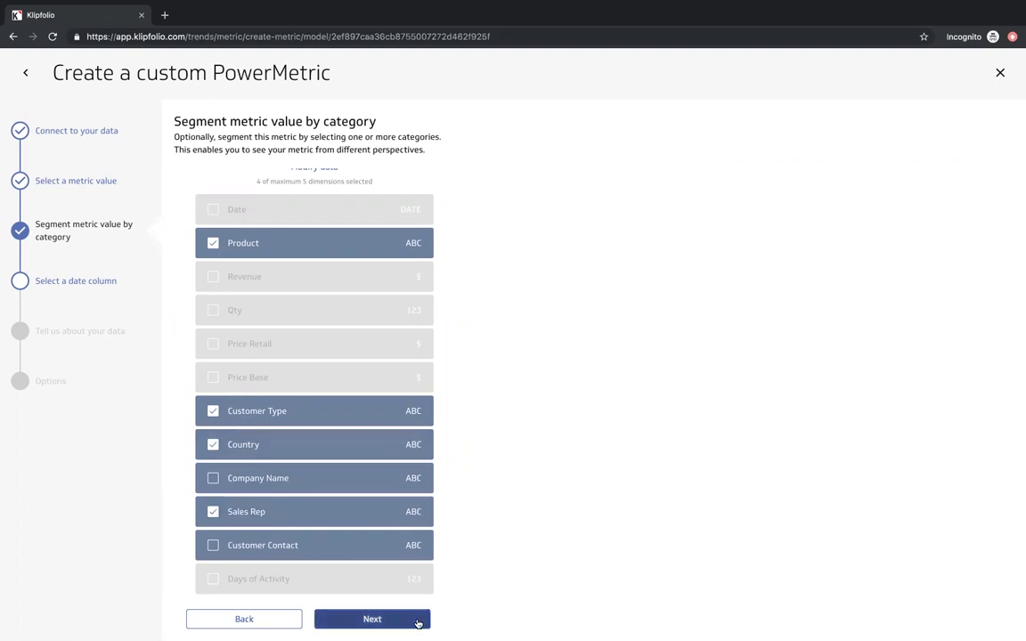
pyautogui.click(417, 622)
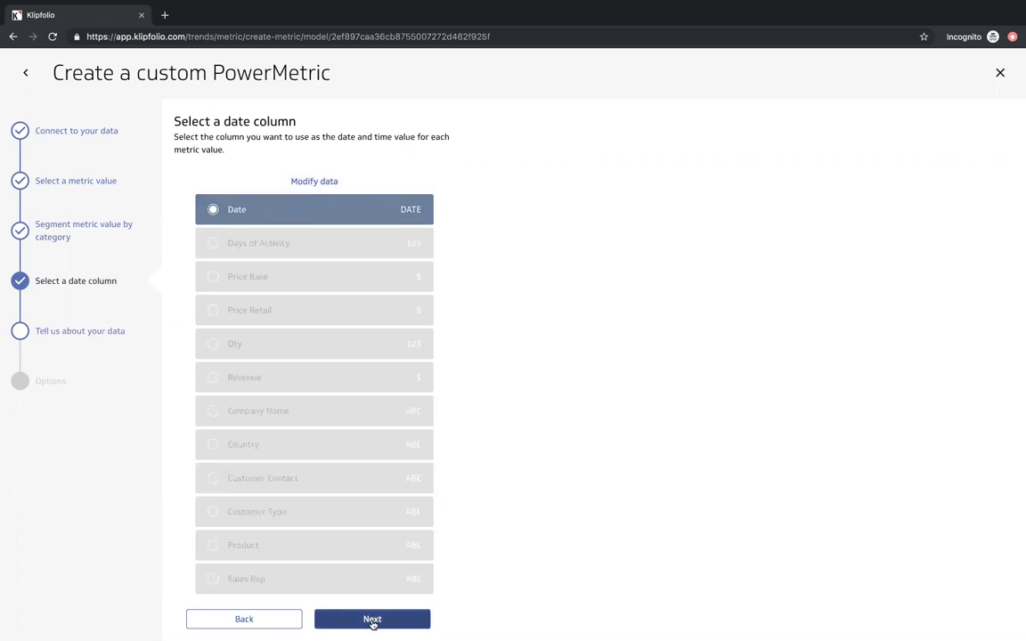
pyautogui.click(372, 622)
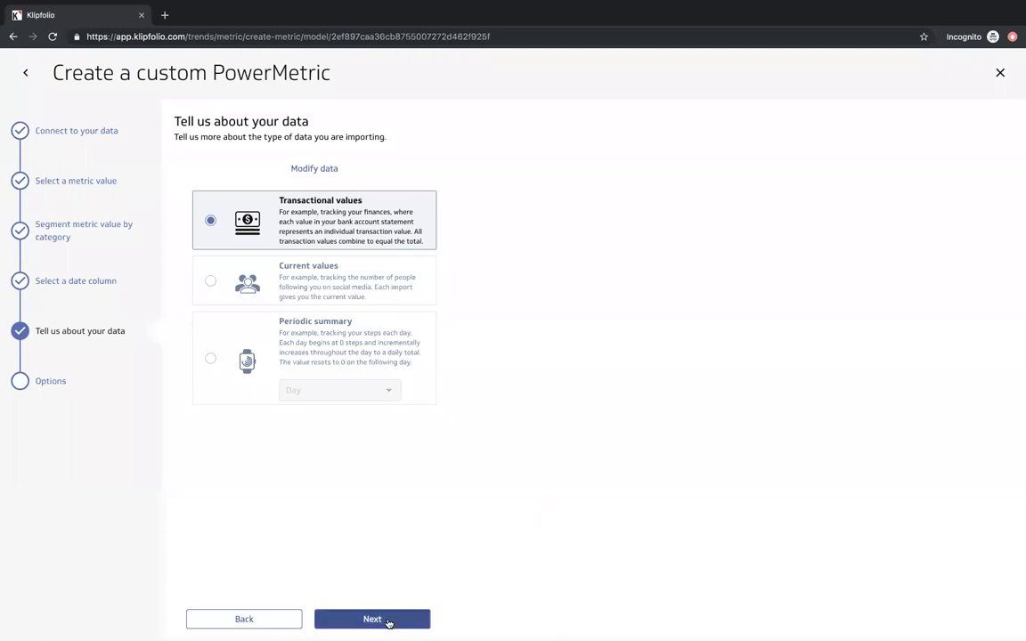
# - Keep transactional values, mark trending up as positive, and save the Revenue PowerMetric
pyautogui.click(388, 621)
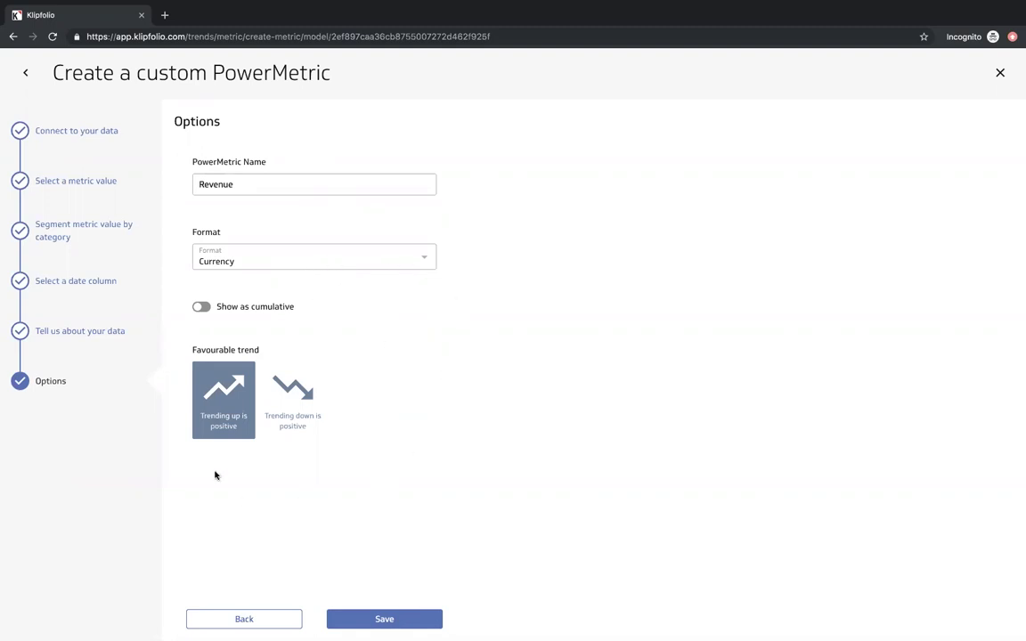
pyautogui.click(218, 417)
pyautogui.click(201, 434)
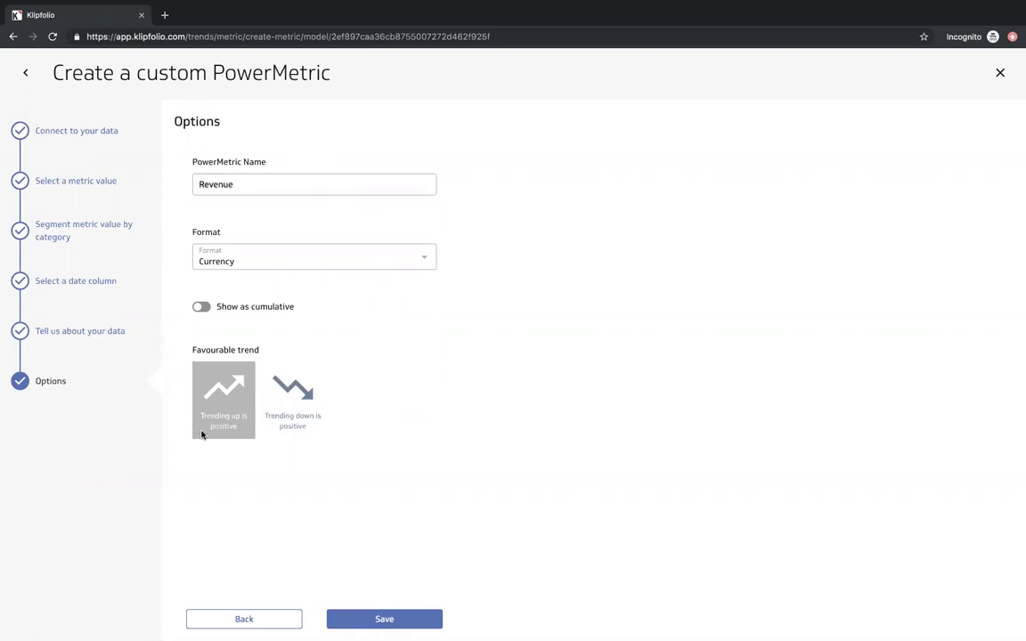
pyautogui.click(201, 436)
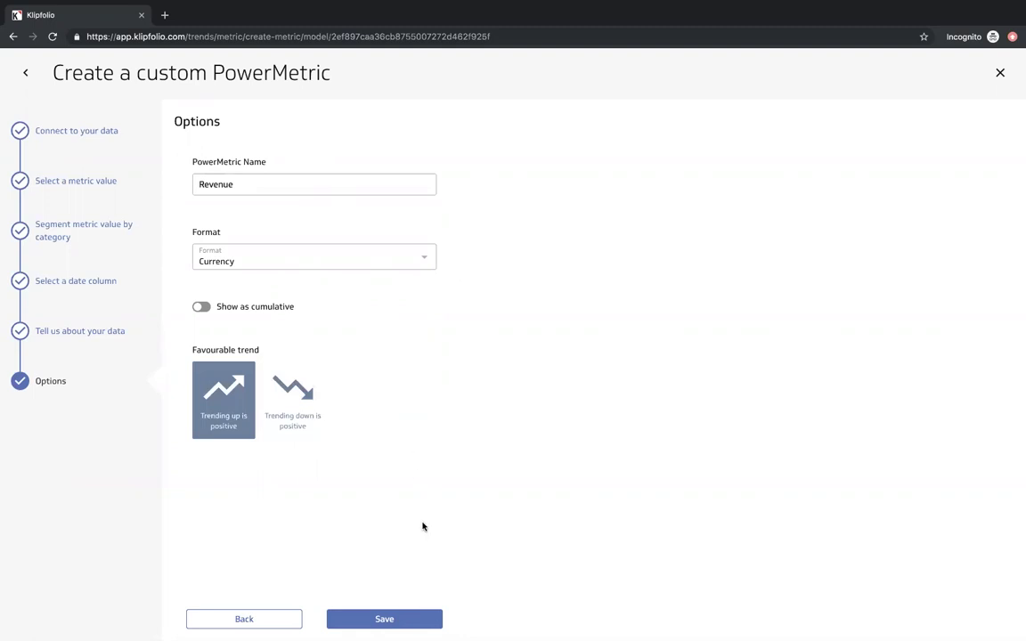
pyautogui.click(397, 621)
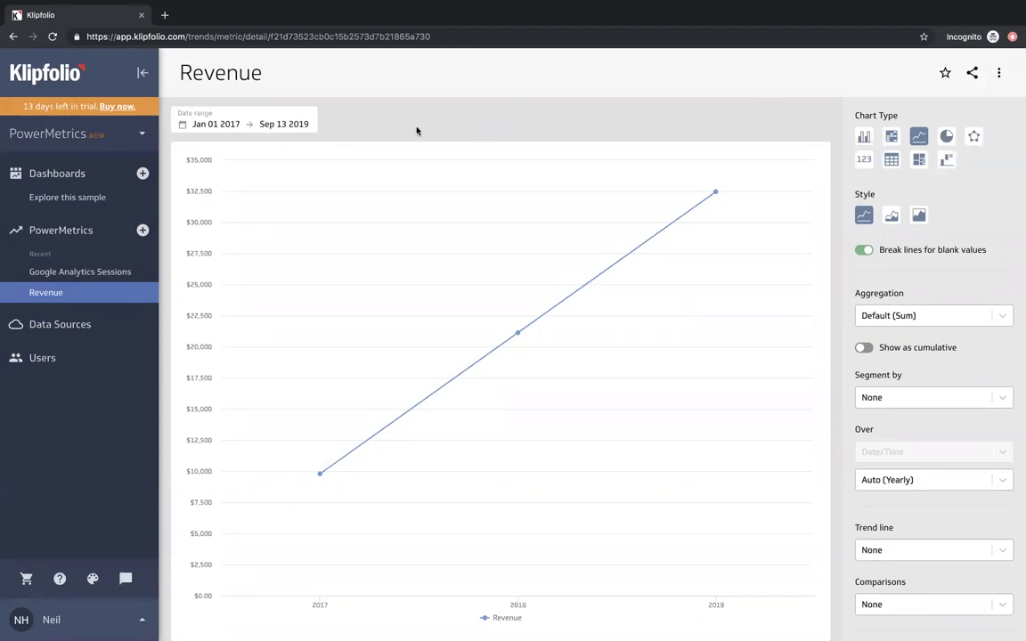
# - Limit the Revenue chart to the last 6 months and group it weekly
pyautogui.click(302, 128)
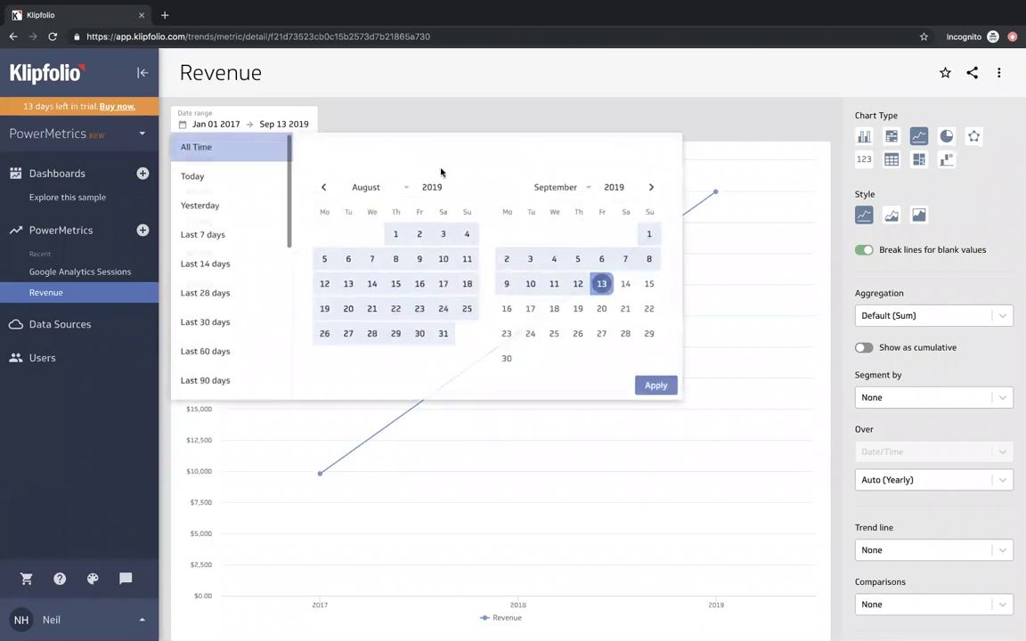
pyautogui.scroll(-5, 245, 224)
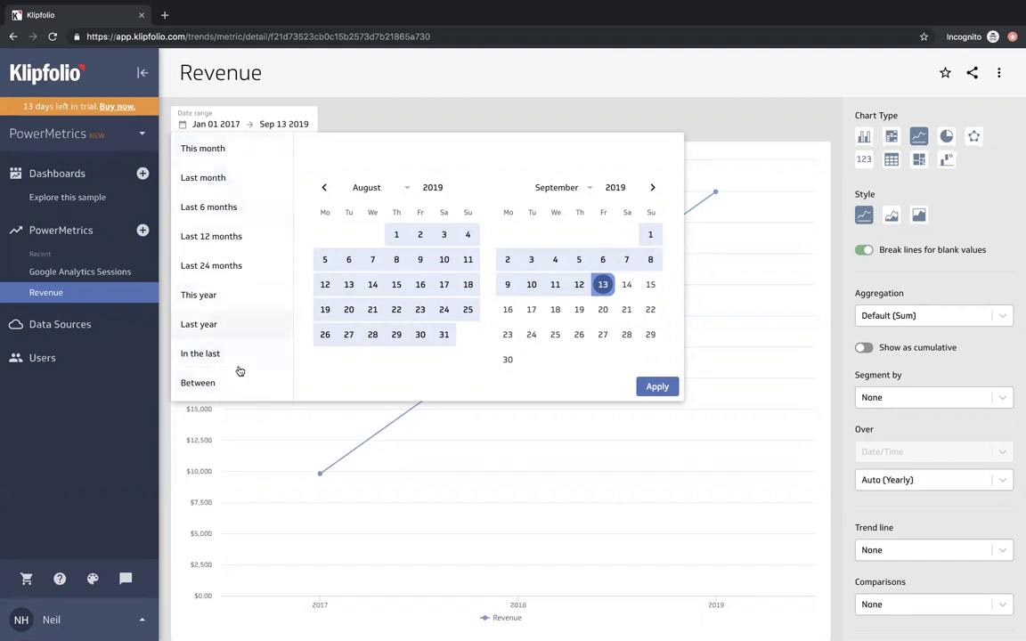
pyautogui.click(237, 209)
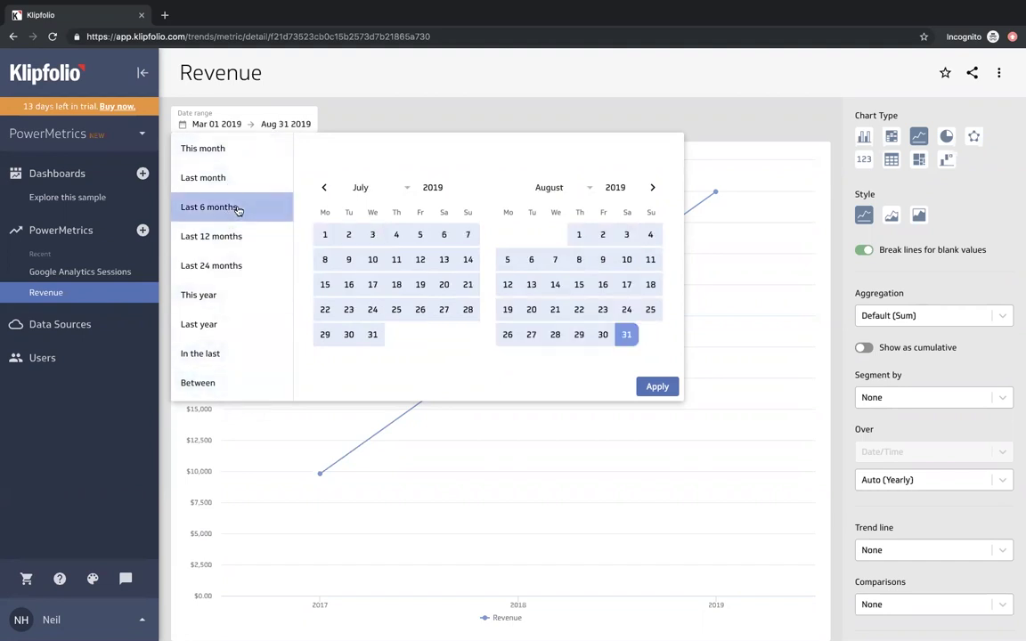
pyautogui.click(651, 390)
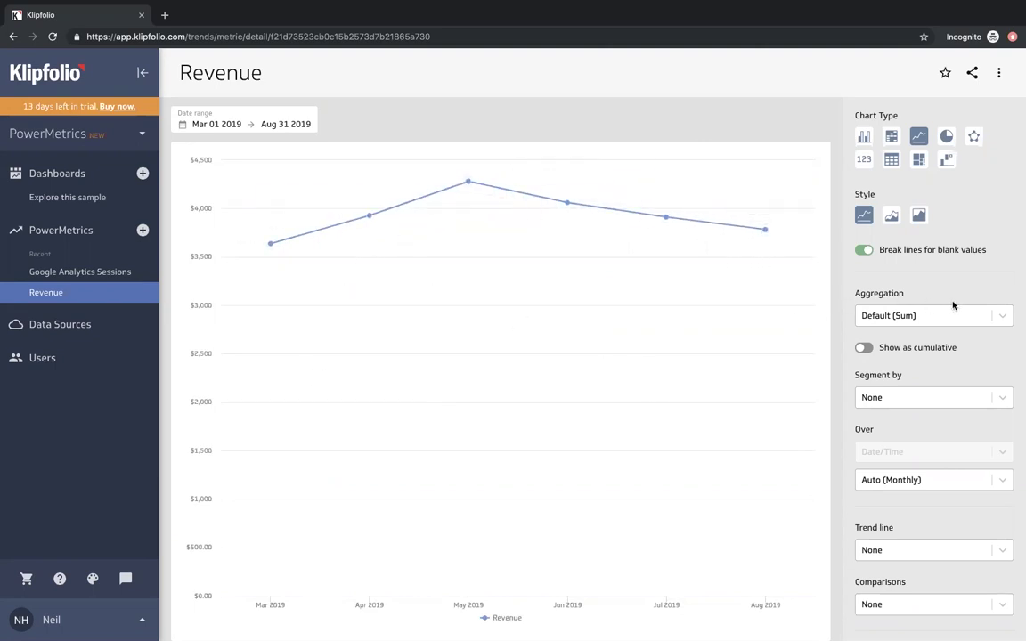
pyautogui.scroll(-1, 980, 253)
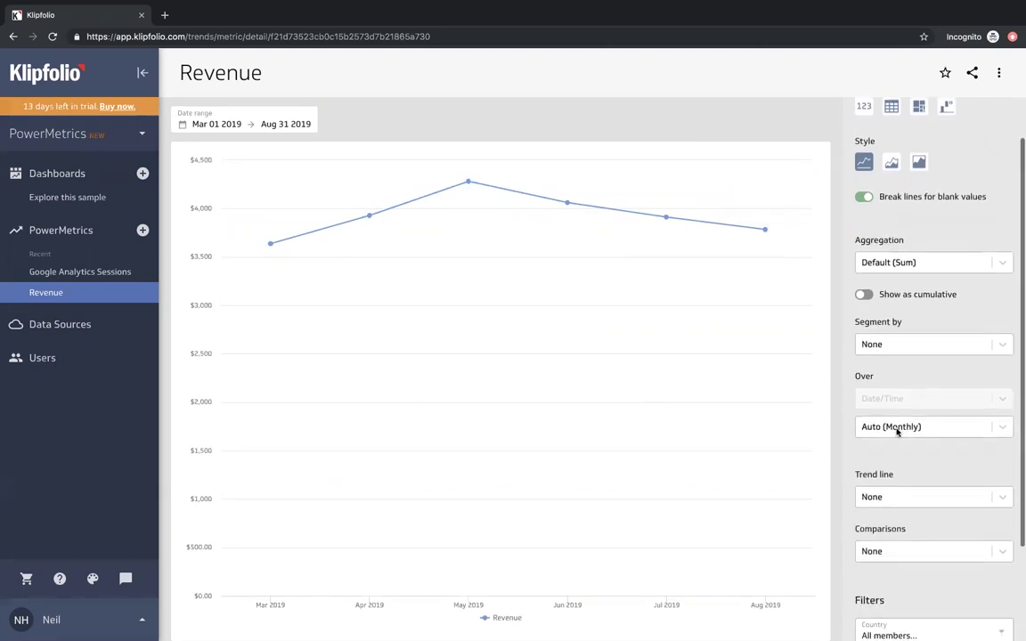
pyautogui.click(930, 431)
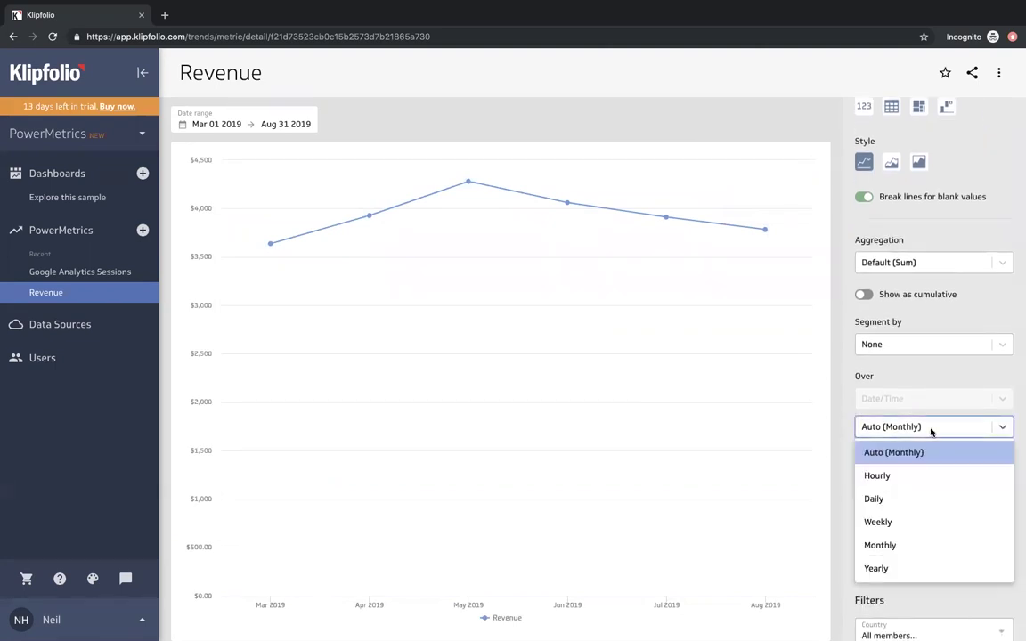
pyautogui.click(922, 522)
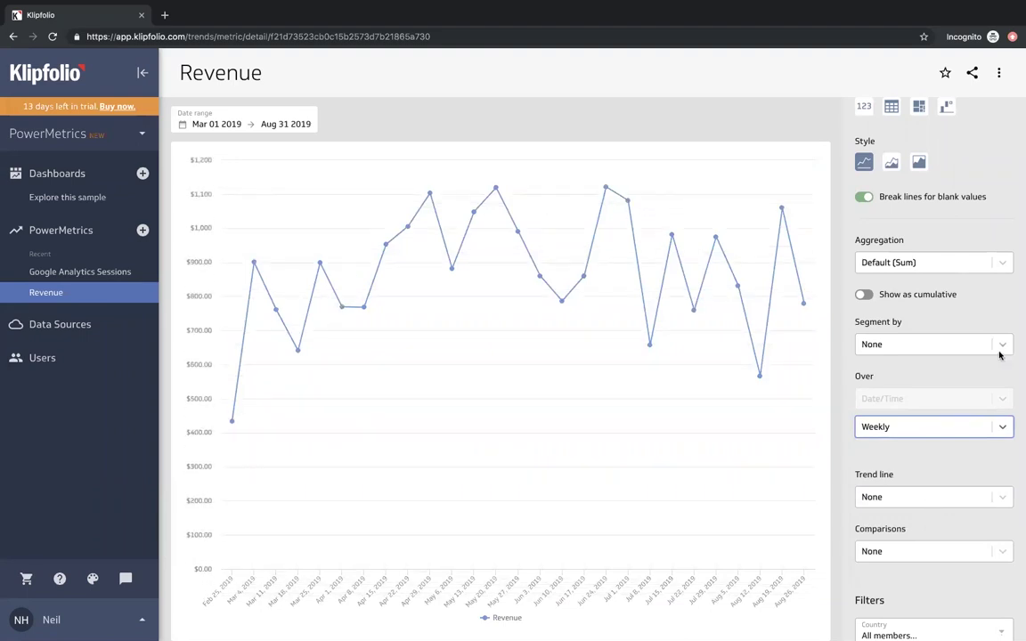
# - Segment the weekly Revenue chart by Customer Type
pyautogui.scroll(1, 988, 337)
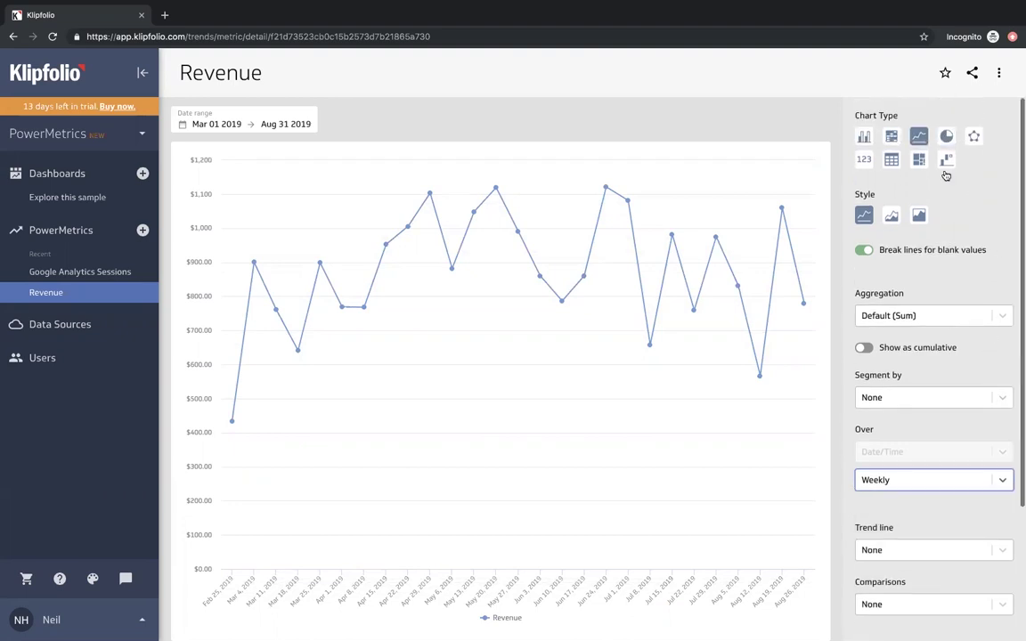
pyautogui.scroll(-1, 974, 203)
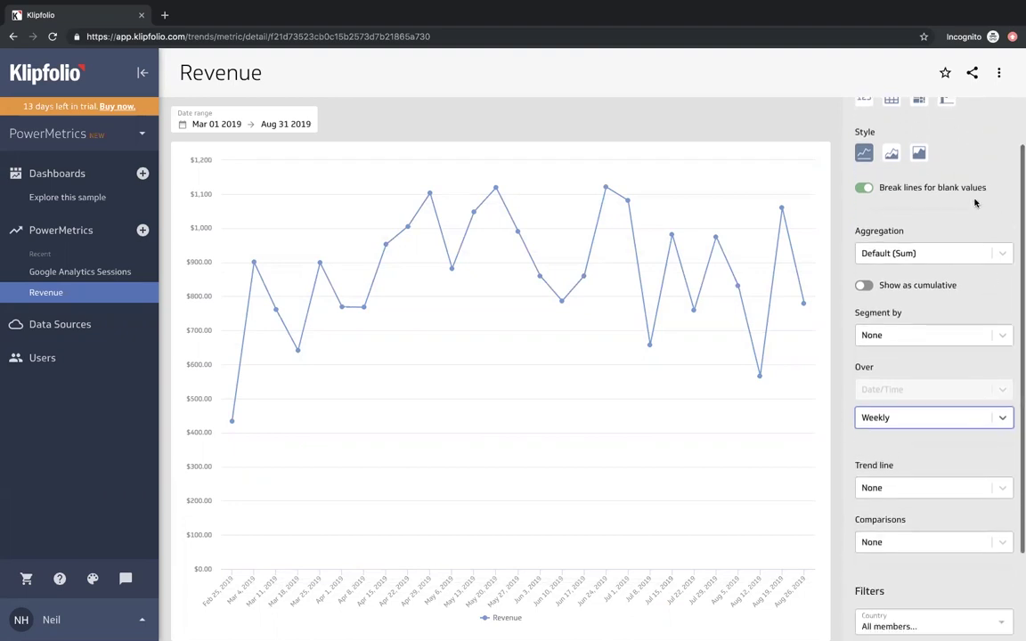
pyautogui.click(1003, 325)
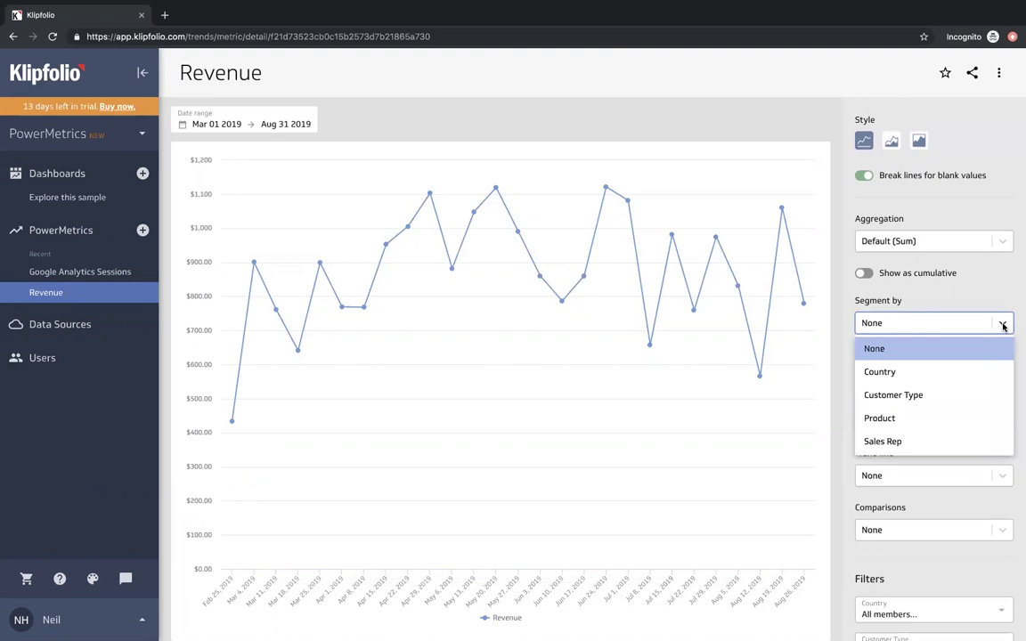
pyautogui.click(935, 394)
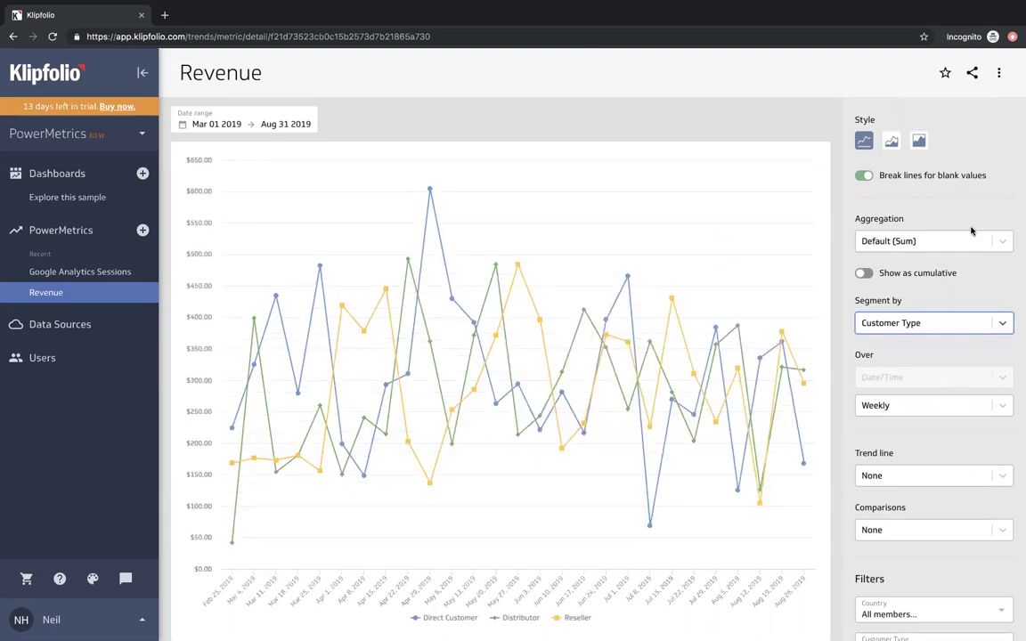
pyautogui.scroll(2, 972, 231)
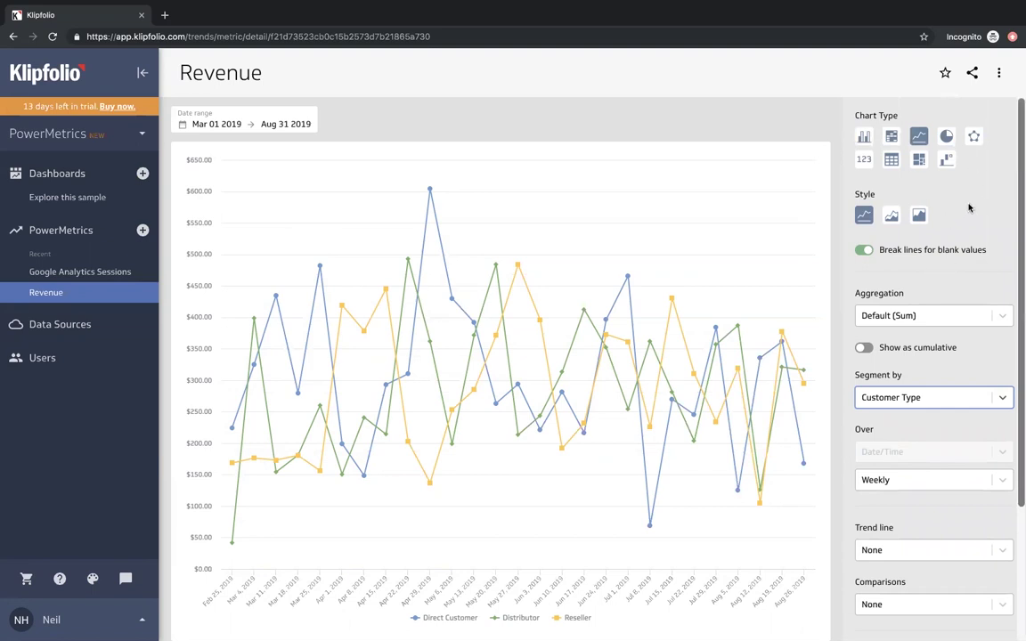
# - Cycle through waterfall, treemap, table, number, radar, pie, line and bar views, ending on heatmap
pyautogui.click(948, 161)
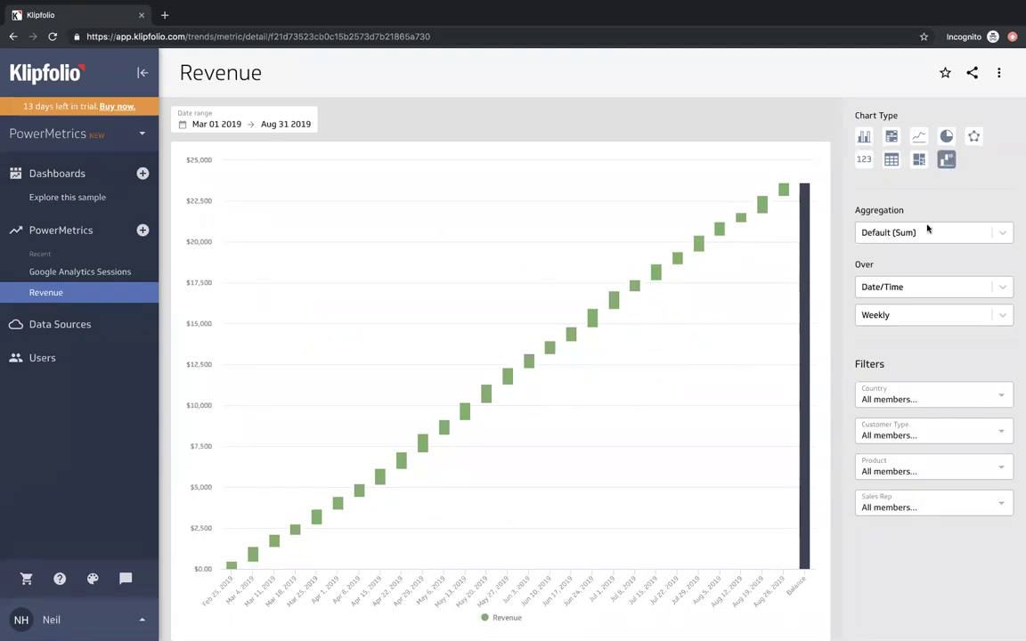
pyautogui.click(920, 164)
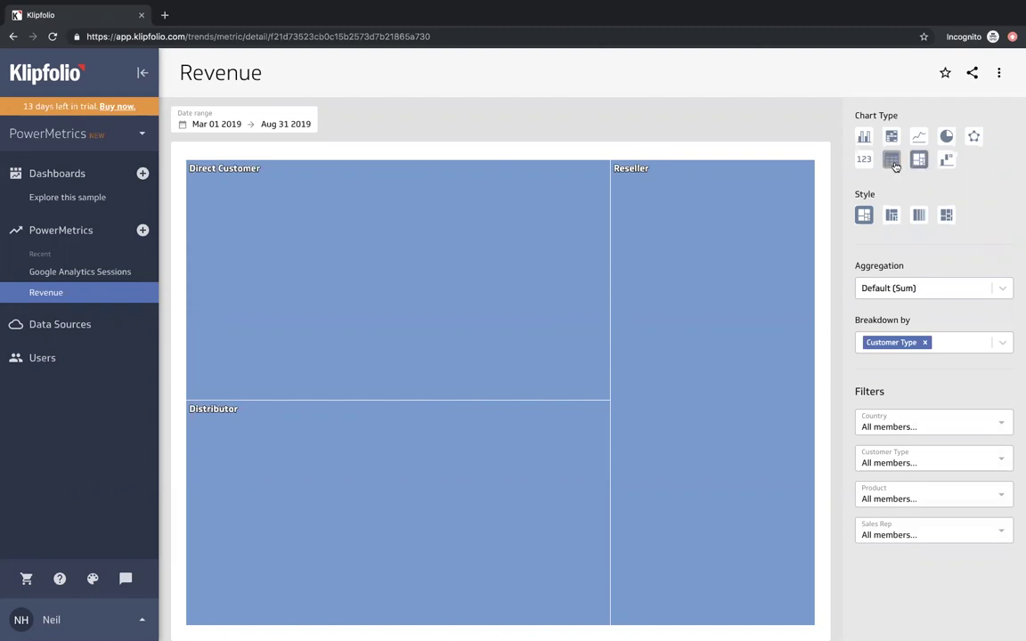
pyautogui.click(895, 167)
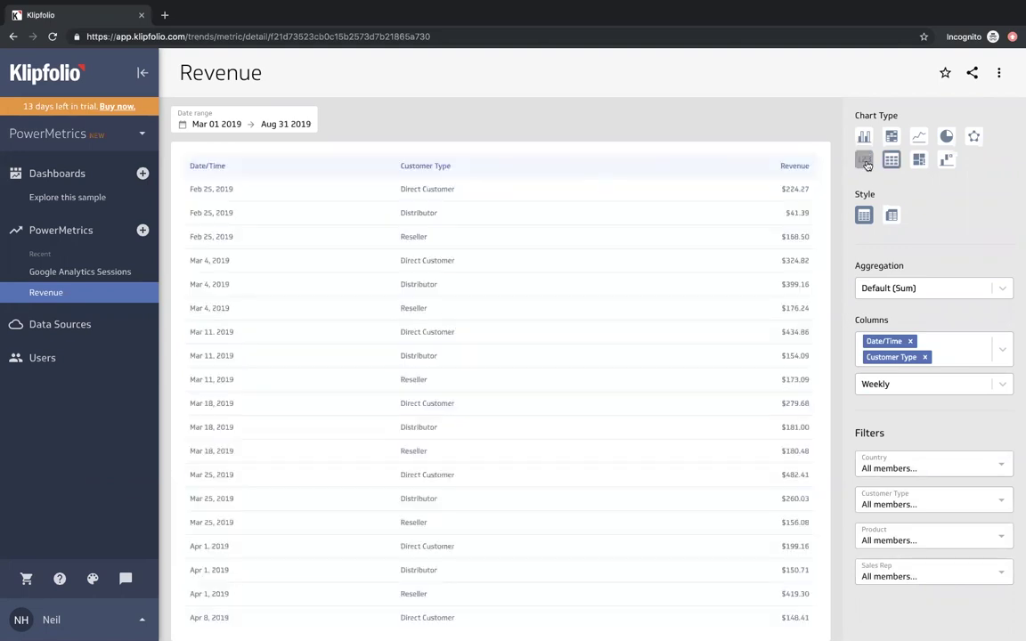
pyautogui.click(865, 161)
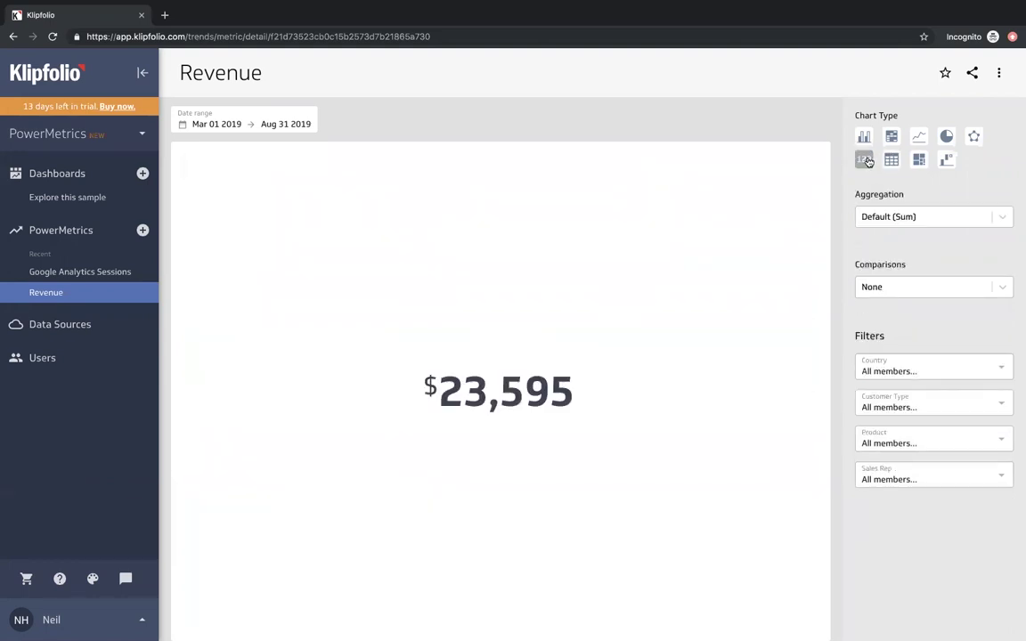
pyautogui.click(975, 138)
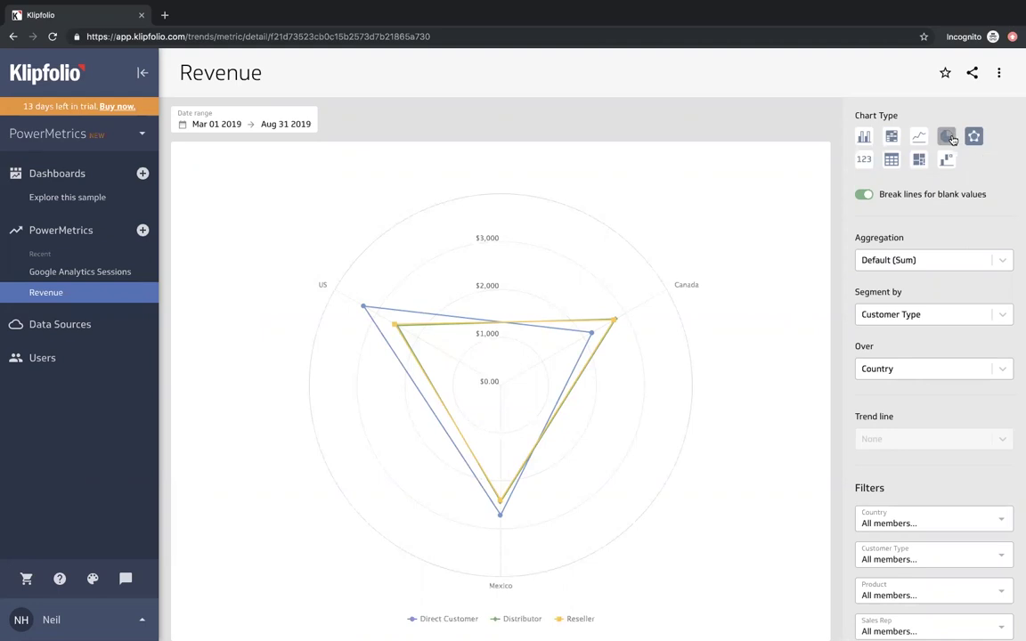
pyautogui.click(949, 138)
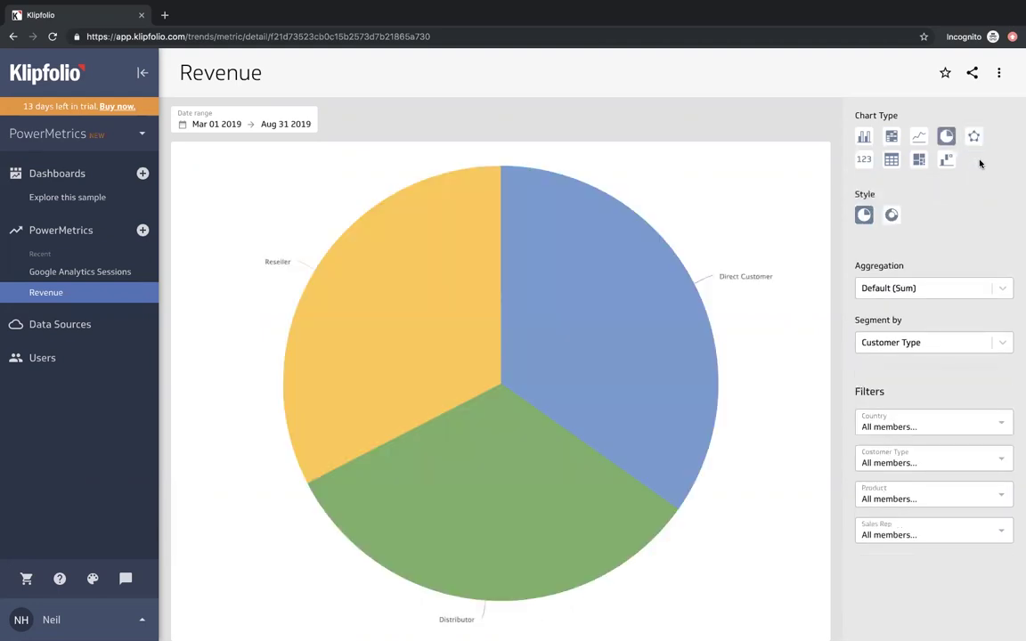
pyautogui.click(920, 139)
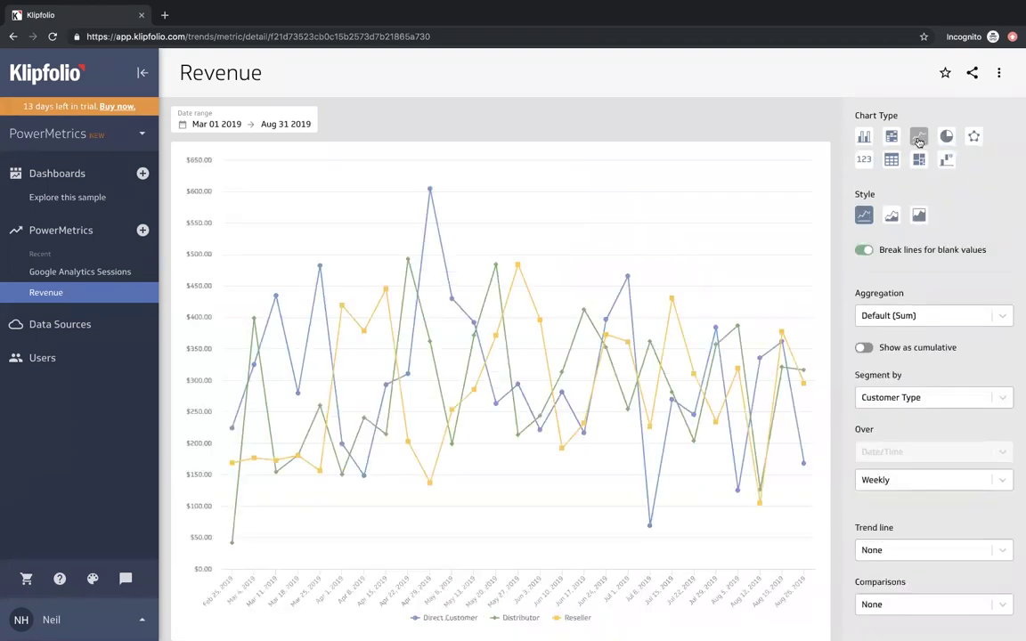
pyautogui.click(863, 138)
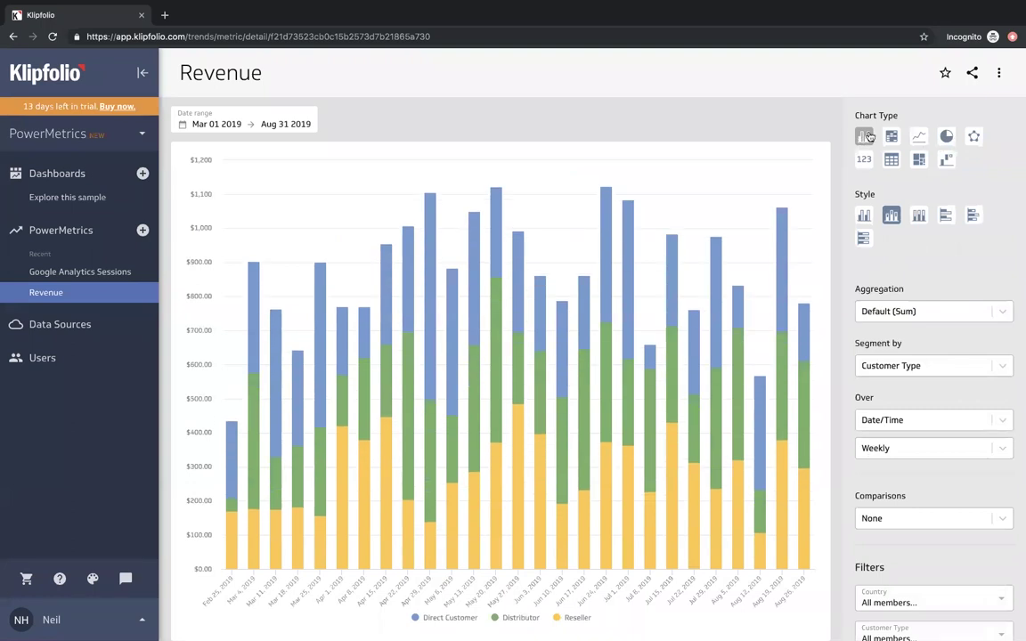
pyautogui.click(891, 138)
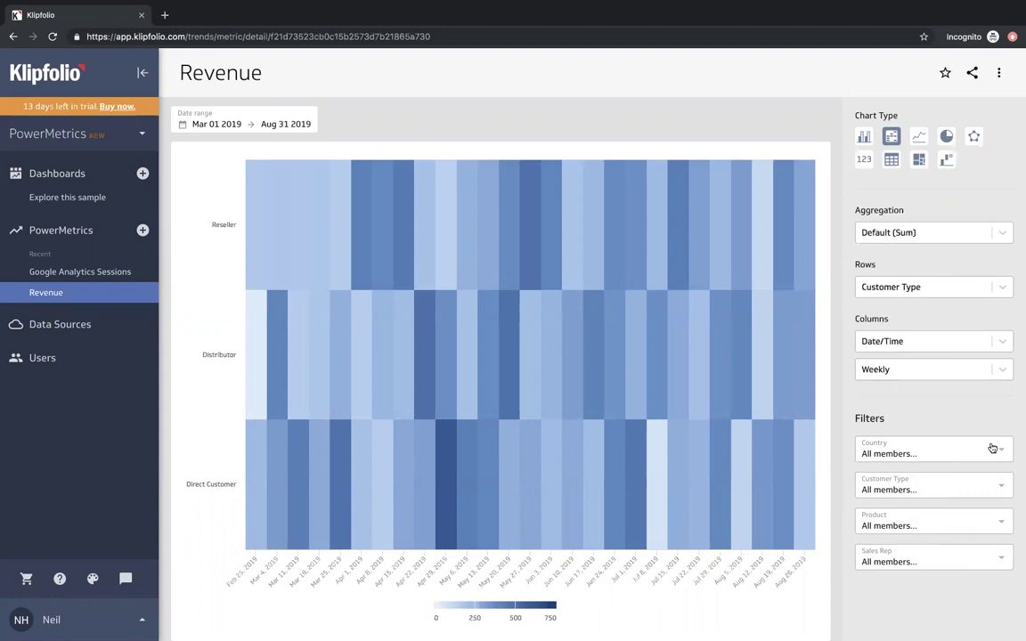
# - View Google Analytics Sessions and Revenue, then switch from PowerMetrics to Klips
pyautogui.click(126, 273)
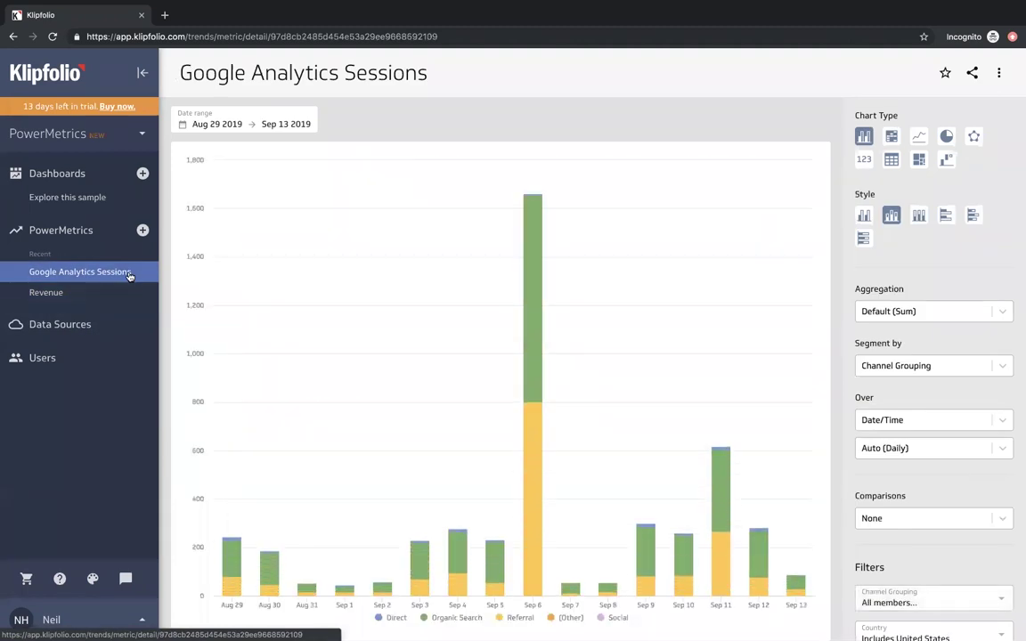
pyautogui.click(116, 291)
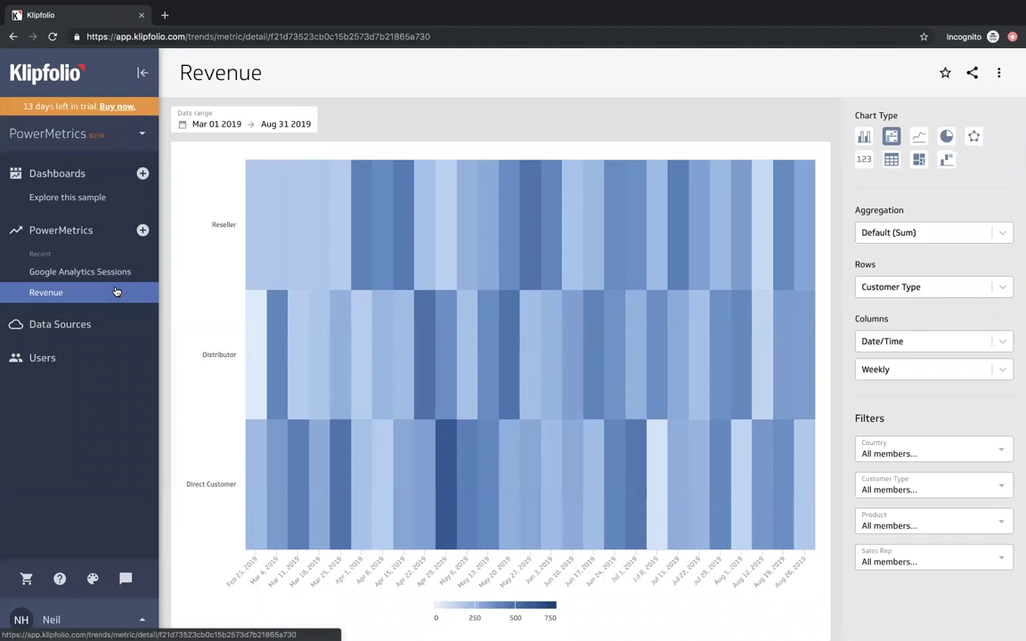
pyautogui.click(70, 134)
pyautogui.click(66, 170)
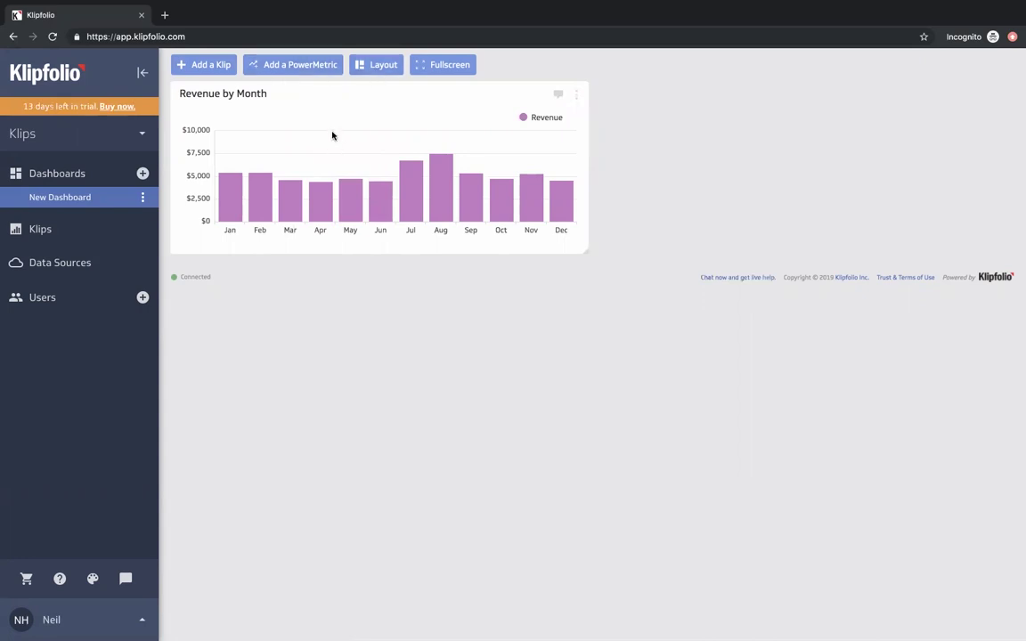
# - Add Google Analytics Page Views and Revenue tiles to the New Dashboard
pyautogui.click(300, 64)
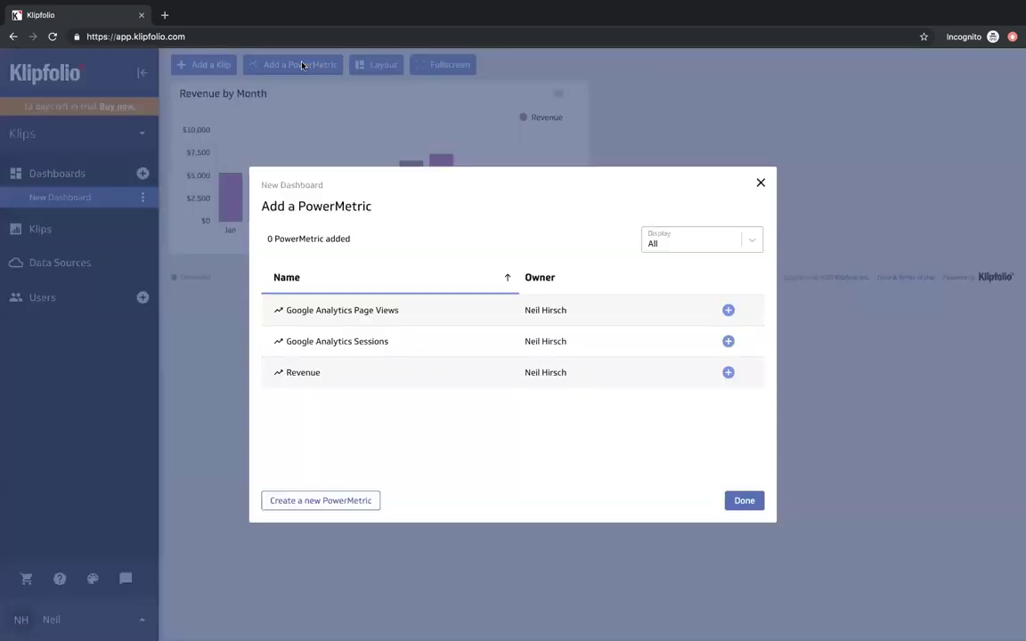
pyautogui.click(729, 311)
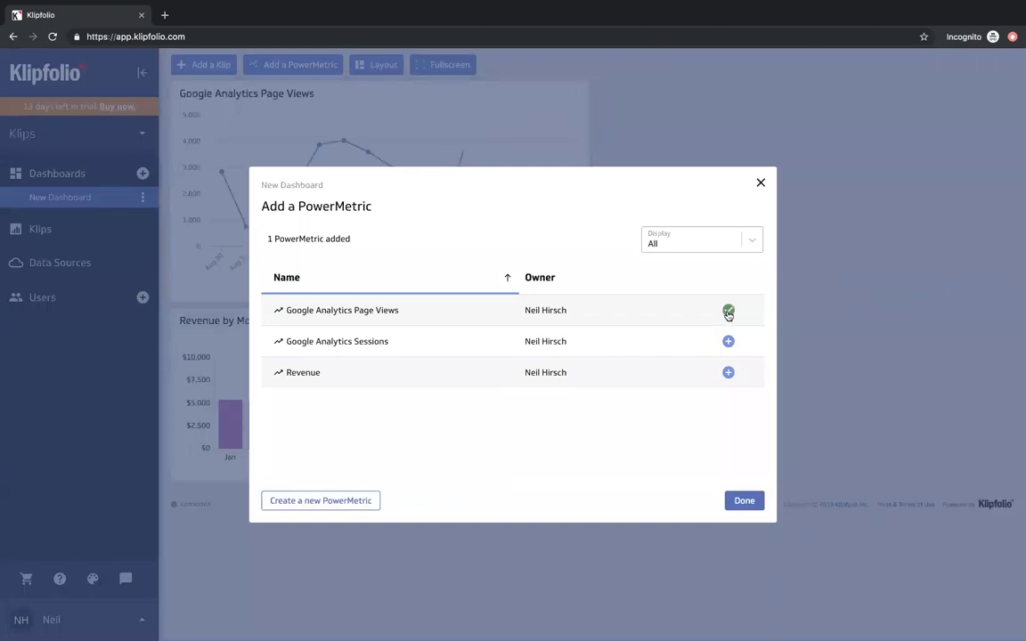
pyautogui.click(729, 378)
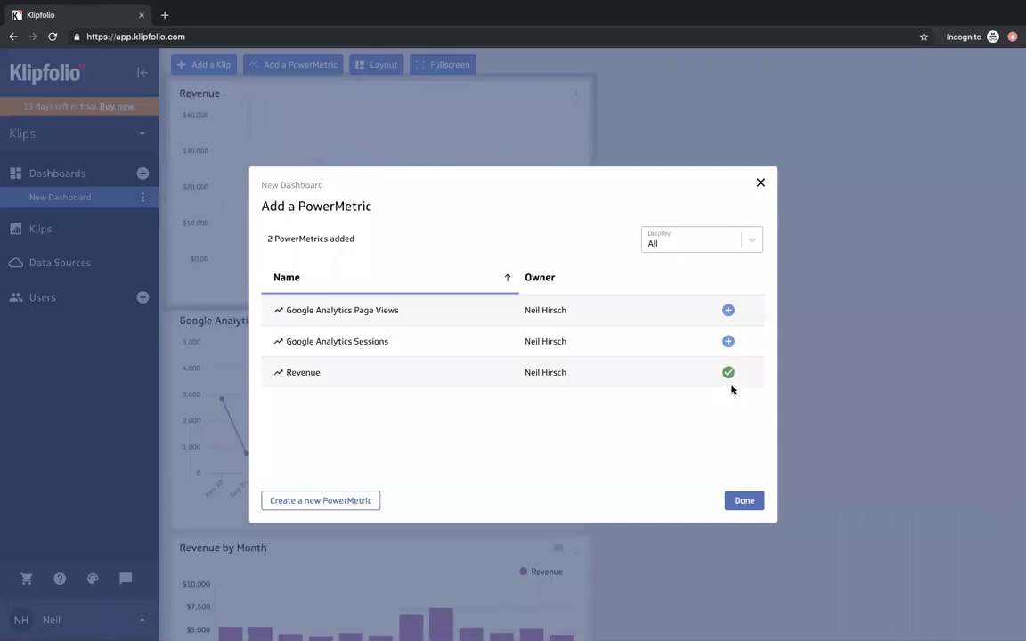
pyautogui.click(744, 501)
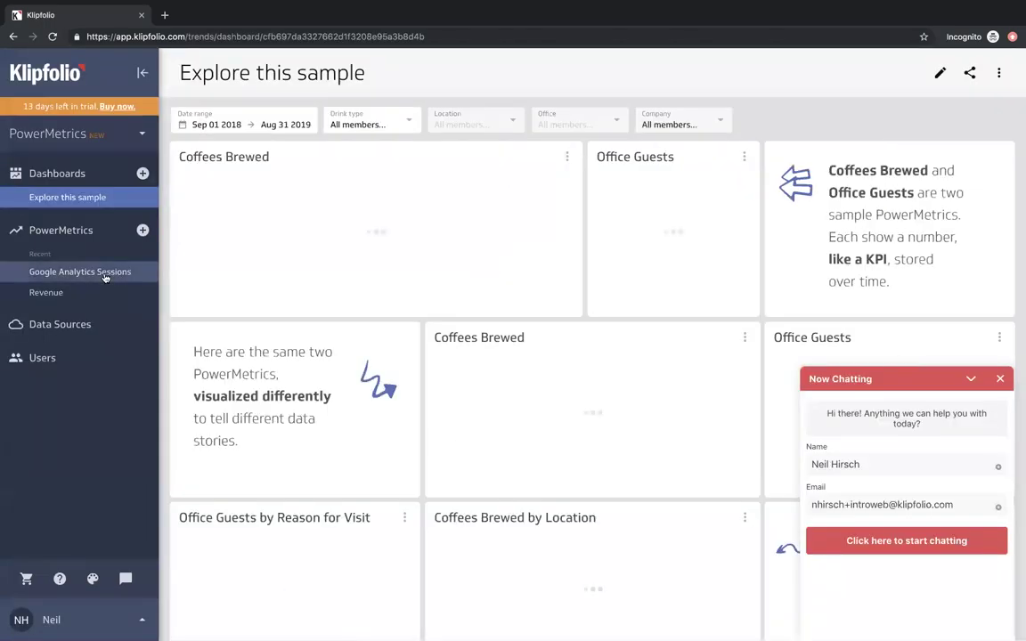
# - Move the Revenue by Month tile to the top right beside Revenue and make it taller
pyautogui.click(104, 273)
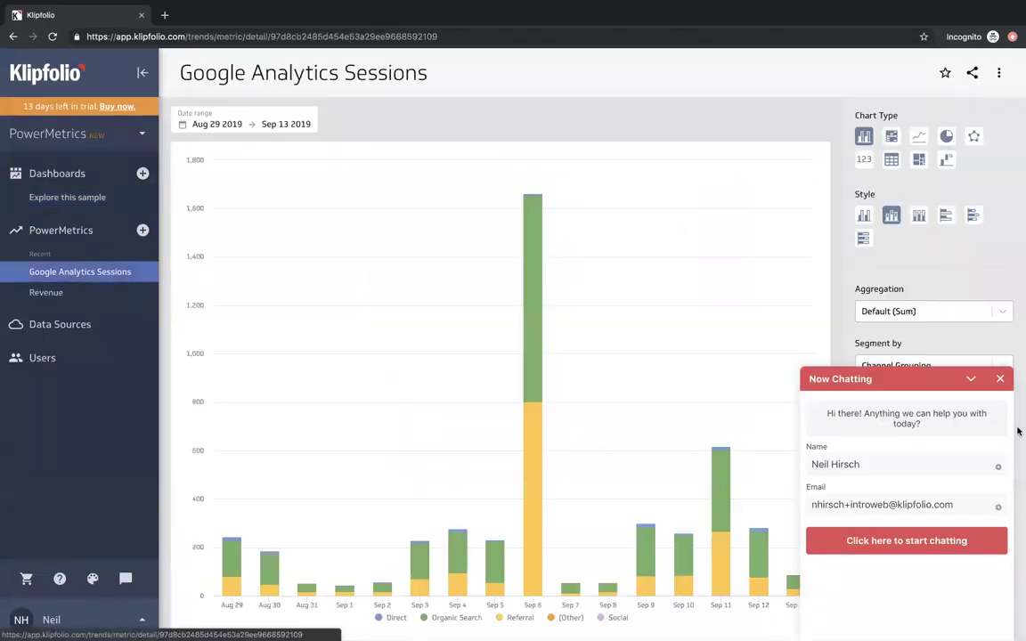
pyautogui.click(983, 381)
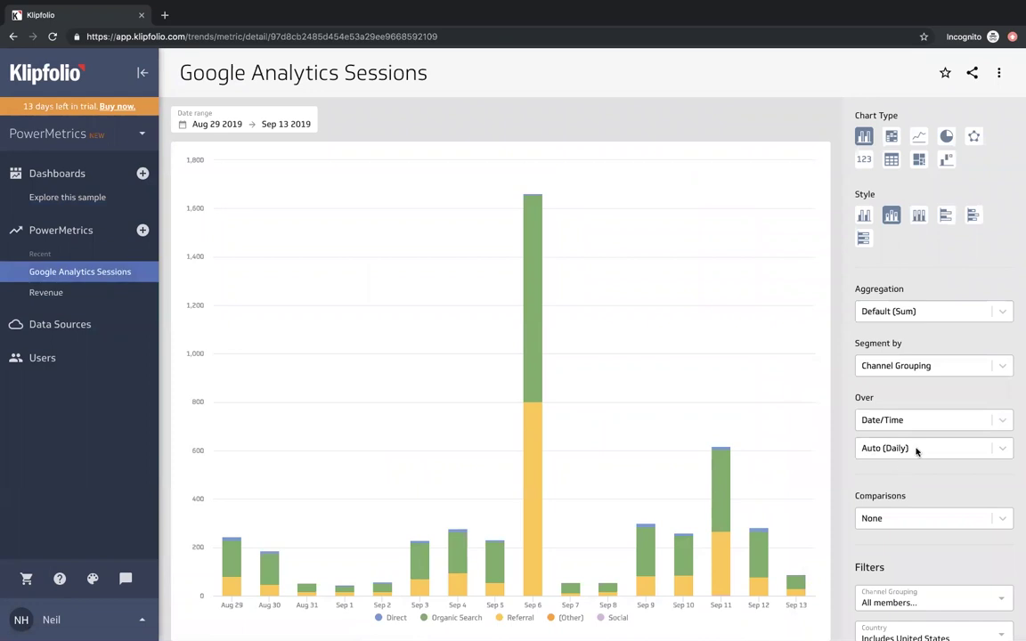
pyautogui.scroll(-2, 917, 452)
pyautogui.scroll(2, 916, 452)
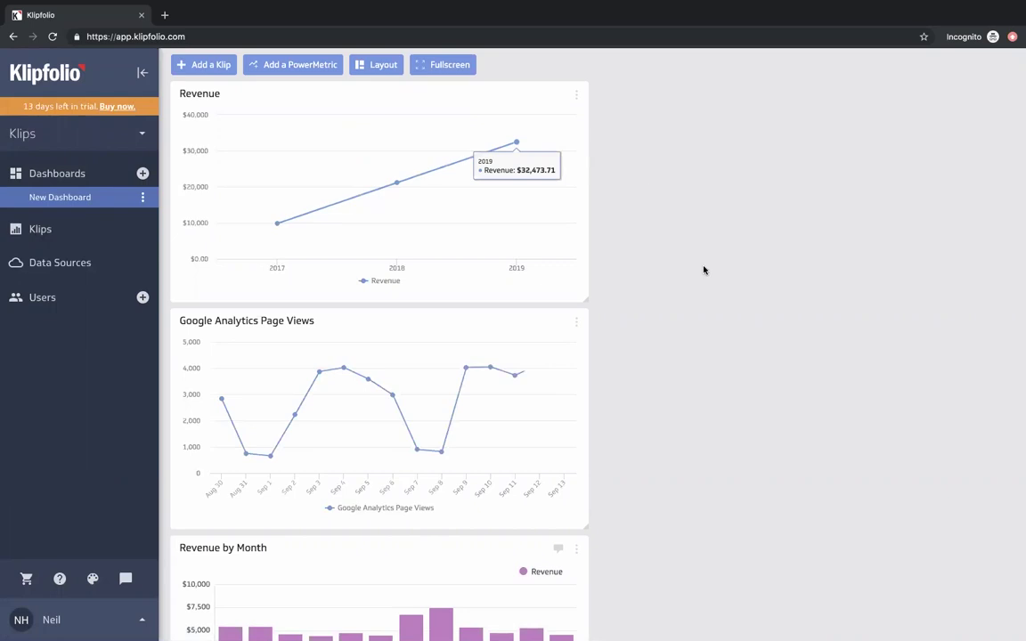
pyautogui.moveTo(415, 557); pyautogui.dragTo(837, 103)
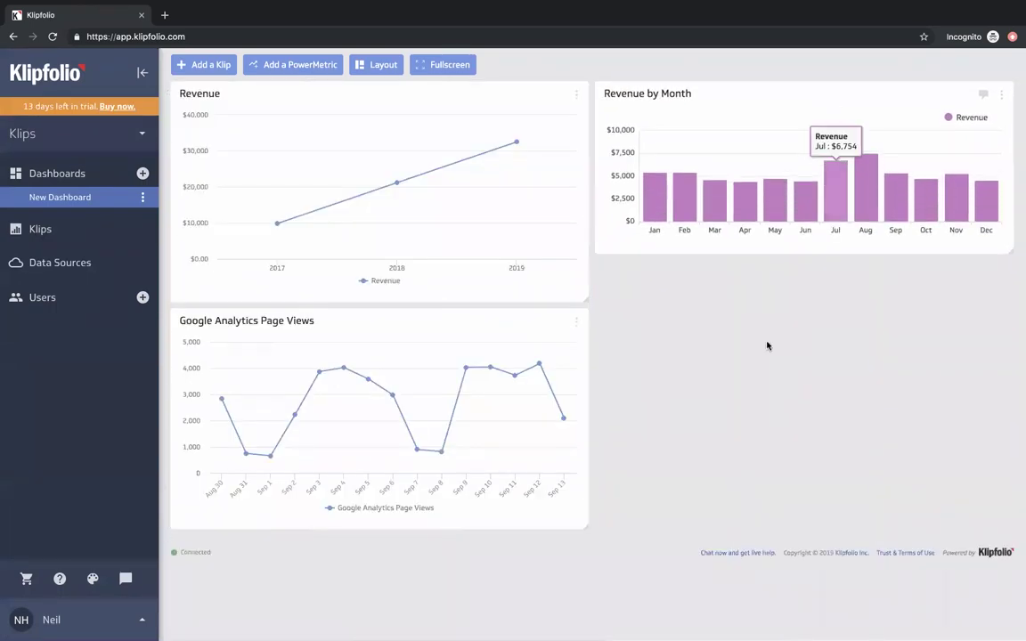
pyautogui.moveTo(1010, 253); pyautogui.dragTo(1010, 295)
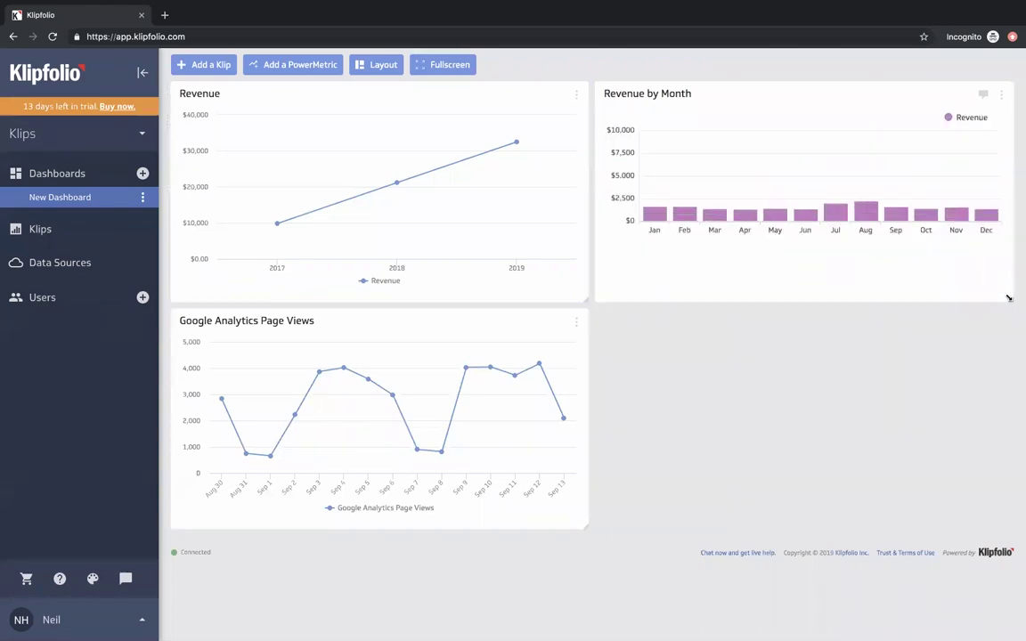
# - Make the Revenue tile a heatmap with Customer Type rows and monthly columns
pyautogui.click(577, 97)
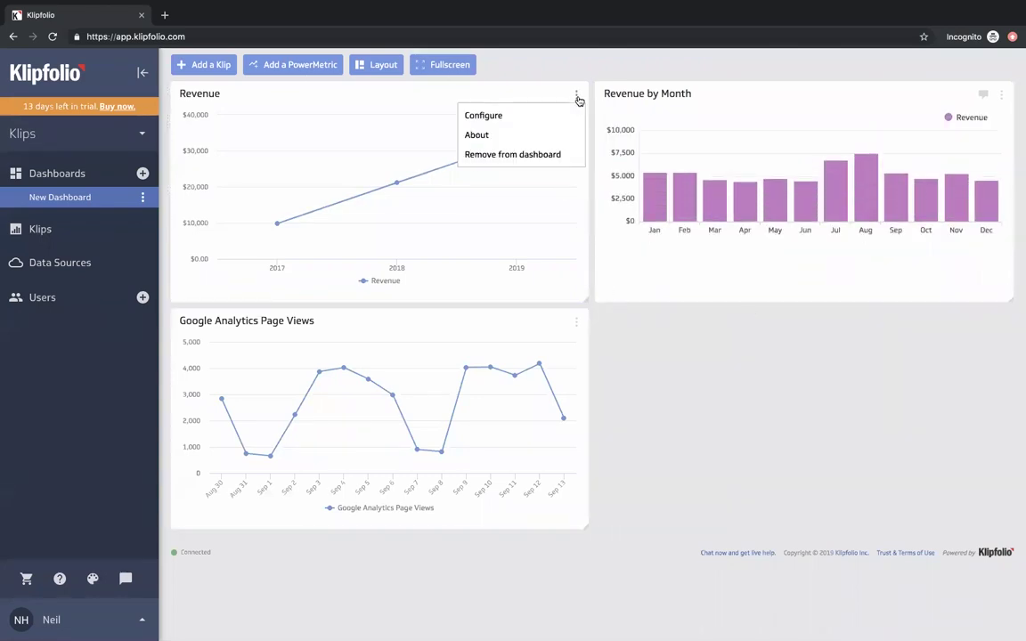
pyautogui.click(549, 114)
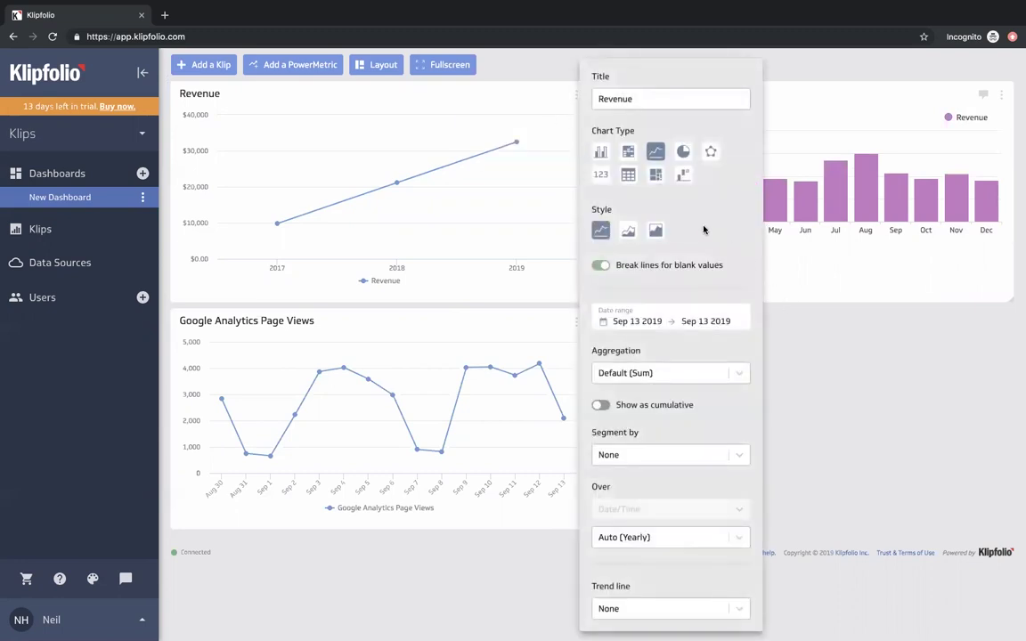
pyautogui.click(629, 154)
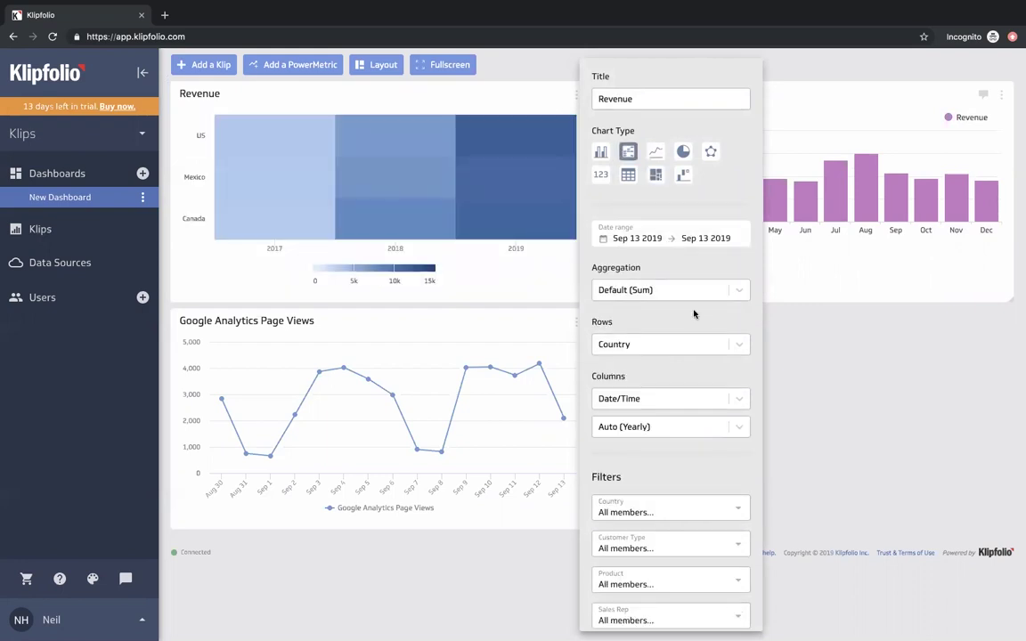
pyautogui.scroll(-1, 696, 317)
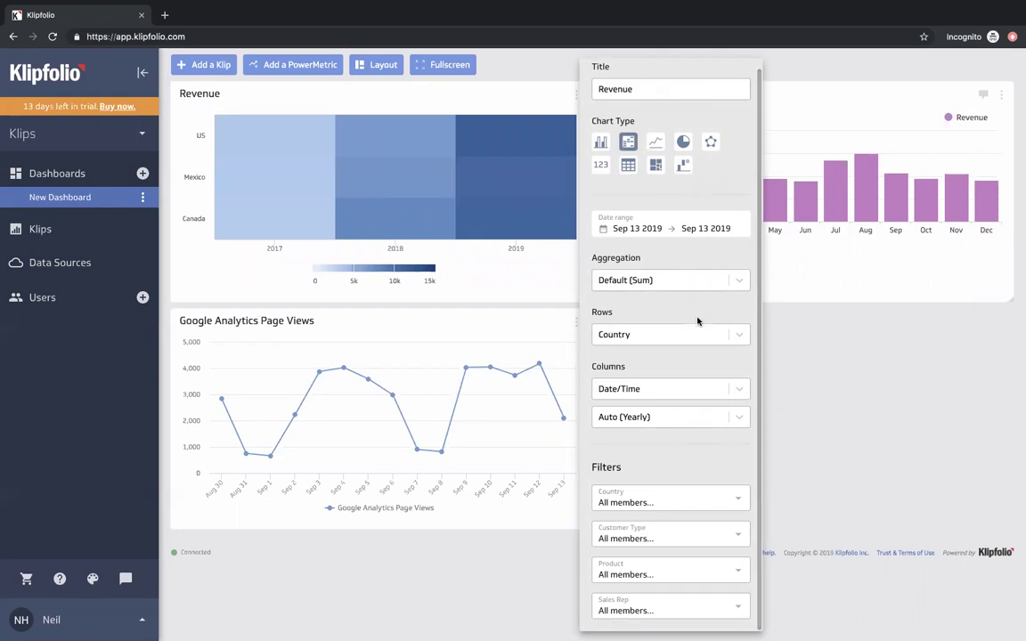
pyautogui.click(738, 335)
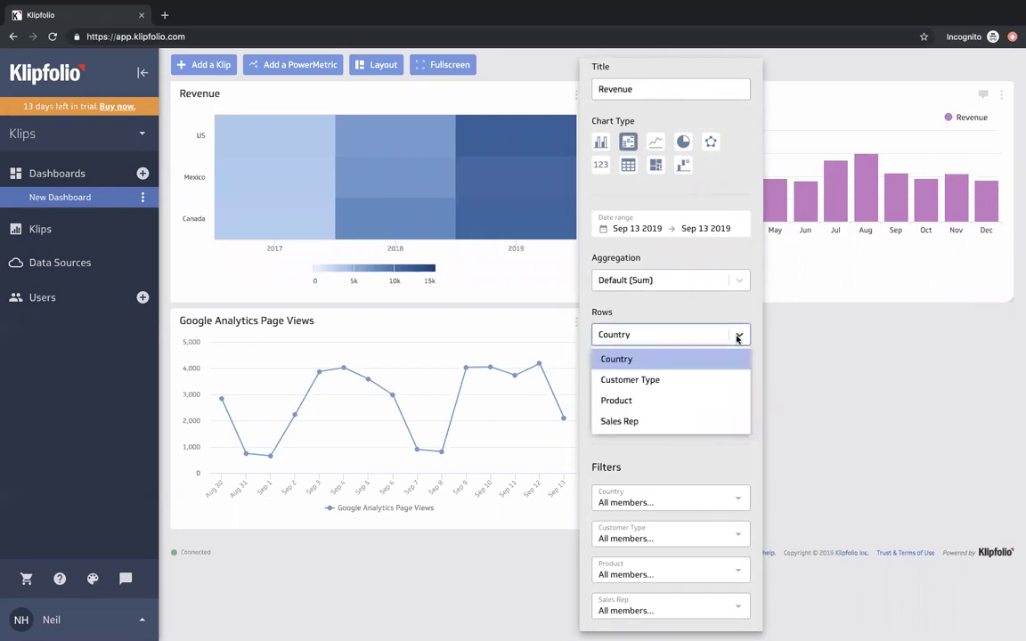
pyautogui.click(697, 380)
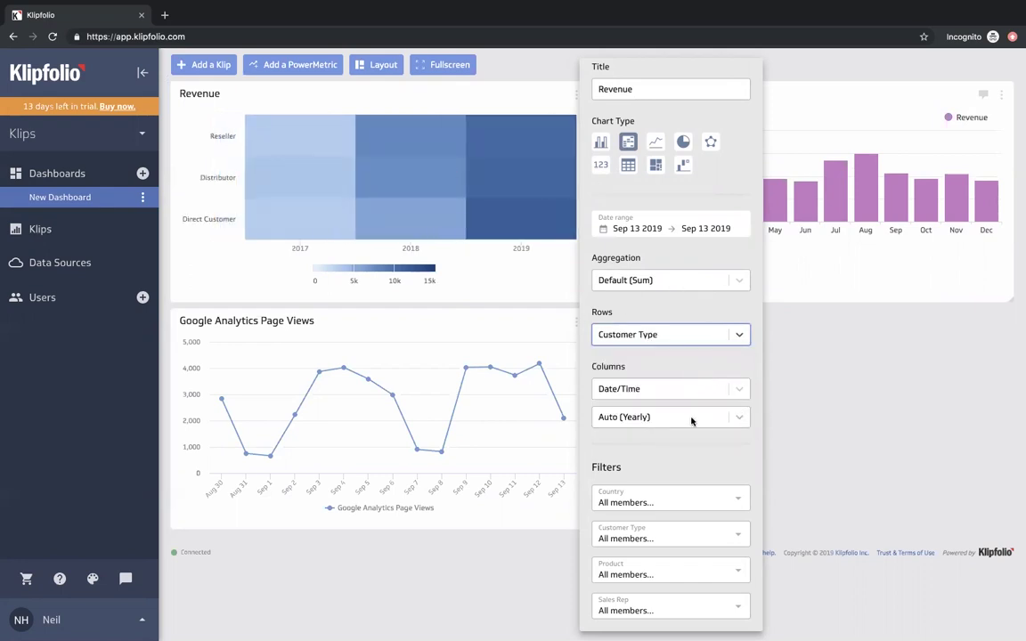
pyautogui.click(730, 418)
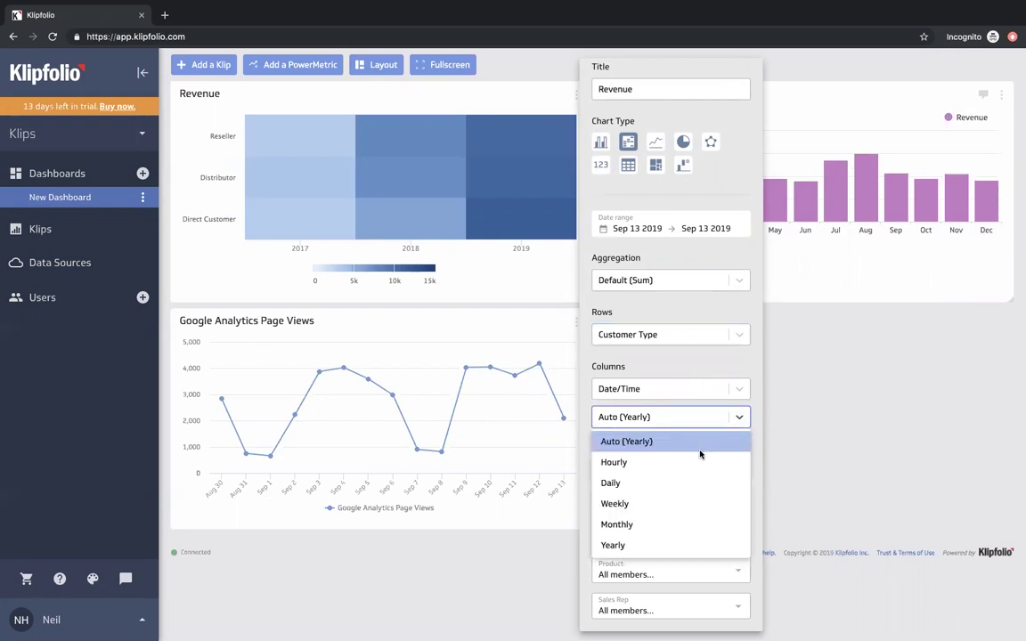
pyautogui.click(656, 523)
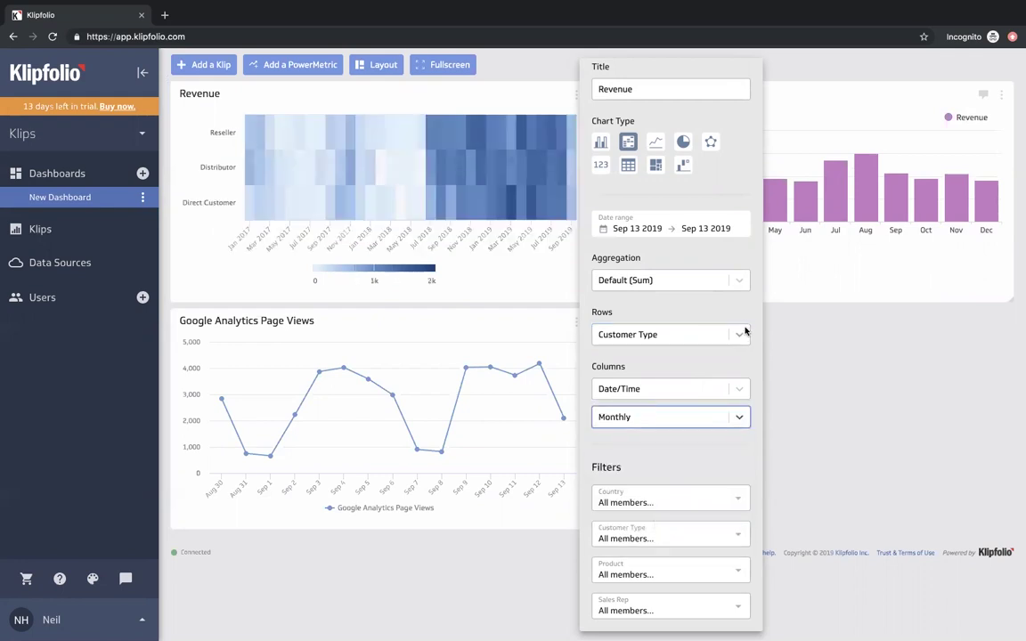
# - Limit the heatmap to the last 6 months (Mar–Aug 2019) and close its settings
pyautogui.click(709, 230)
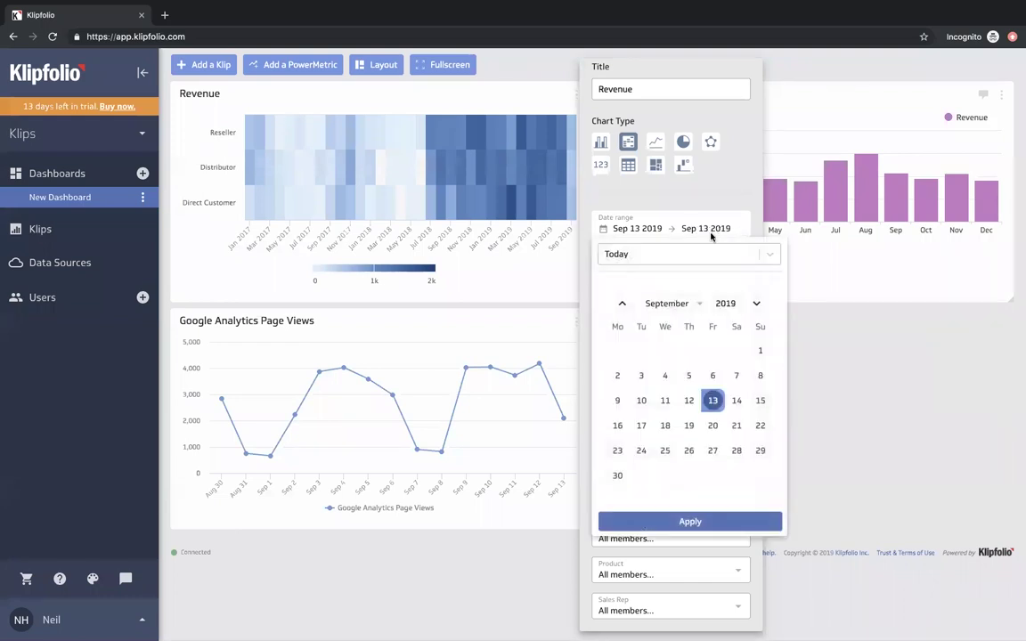
pyautogui.click(708, 254)
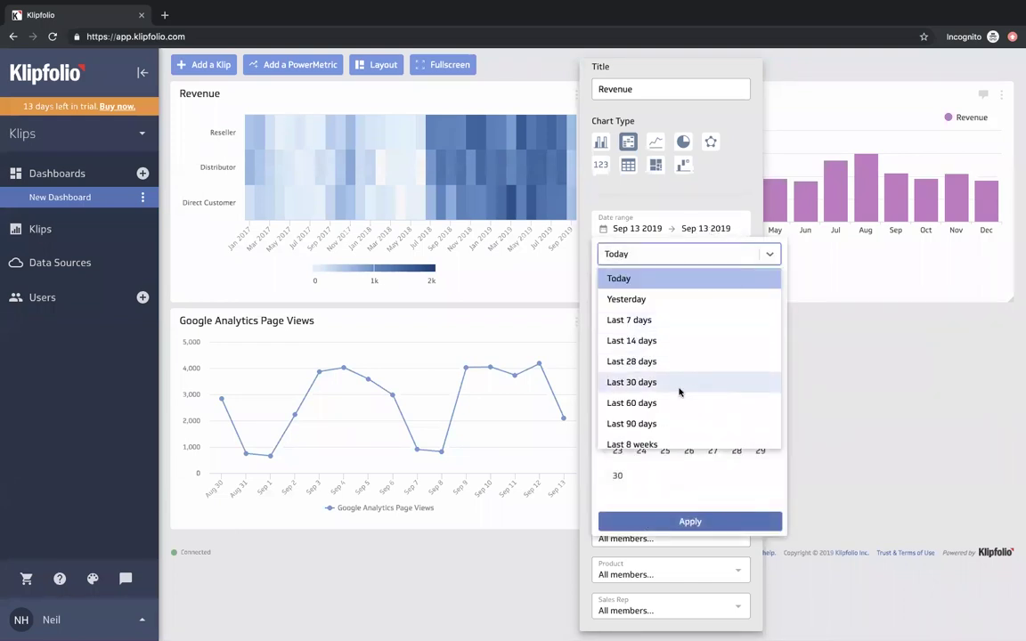
pyautogui.scroll(-2, 679, 390)
pyautogui.scroll(-2, 677, 388)
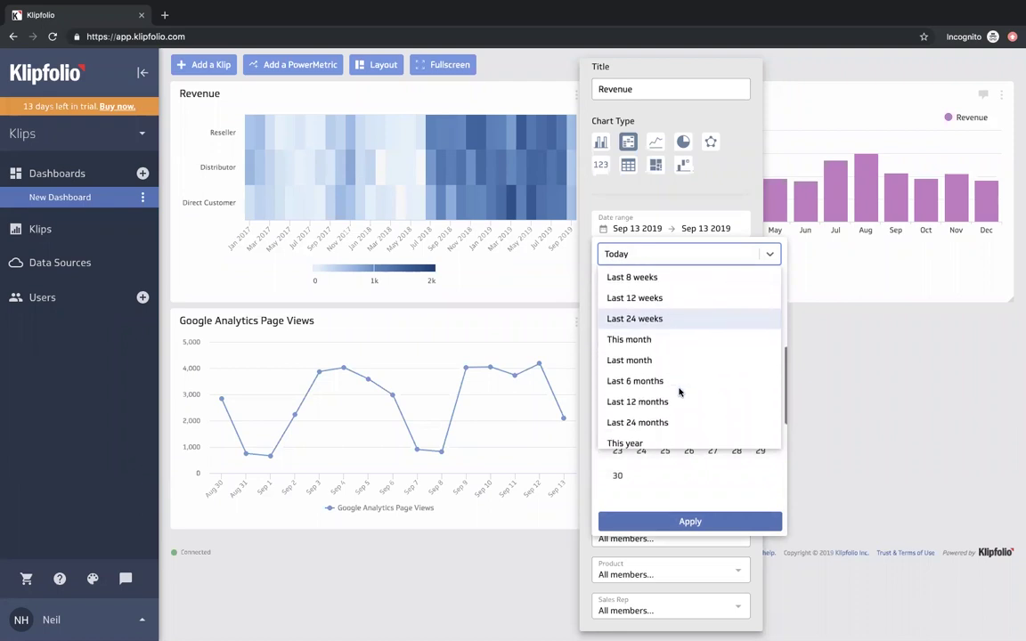
pyautogui.click(668, 377)
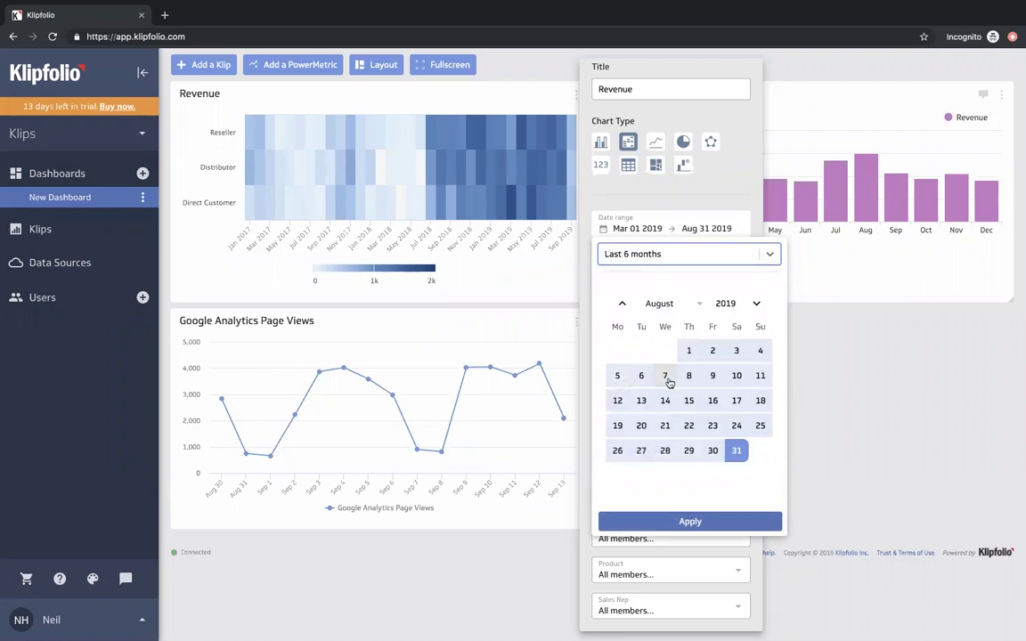
pyautogui.click(689, 521)
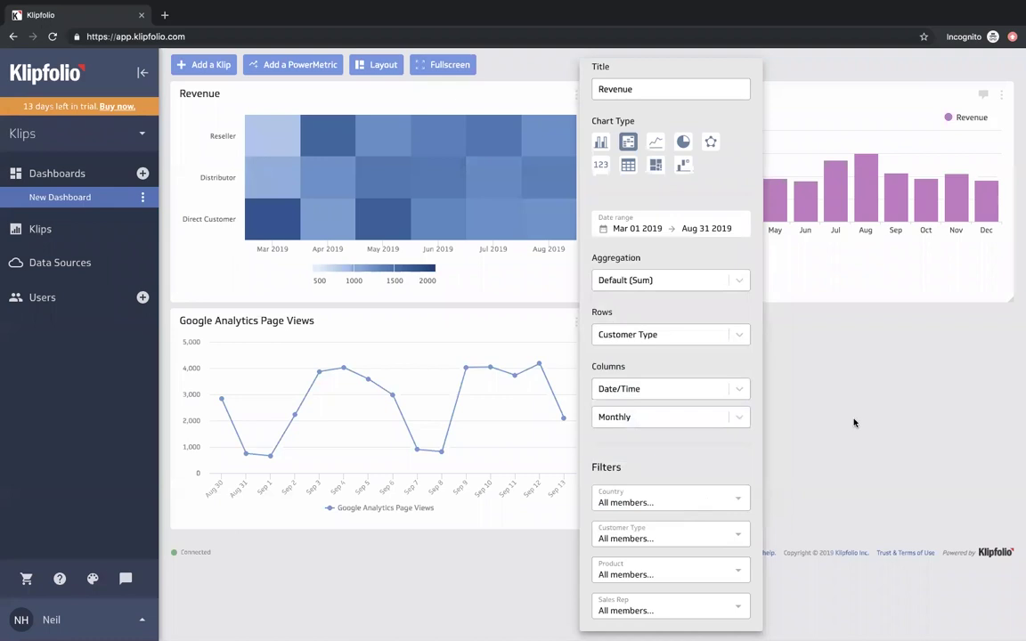
pyautogui.click(734, 386)
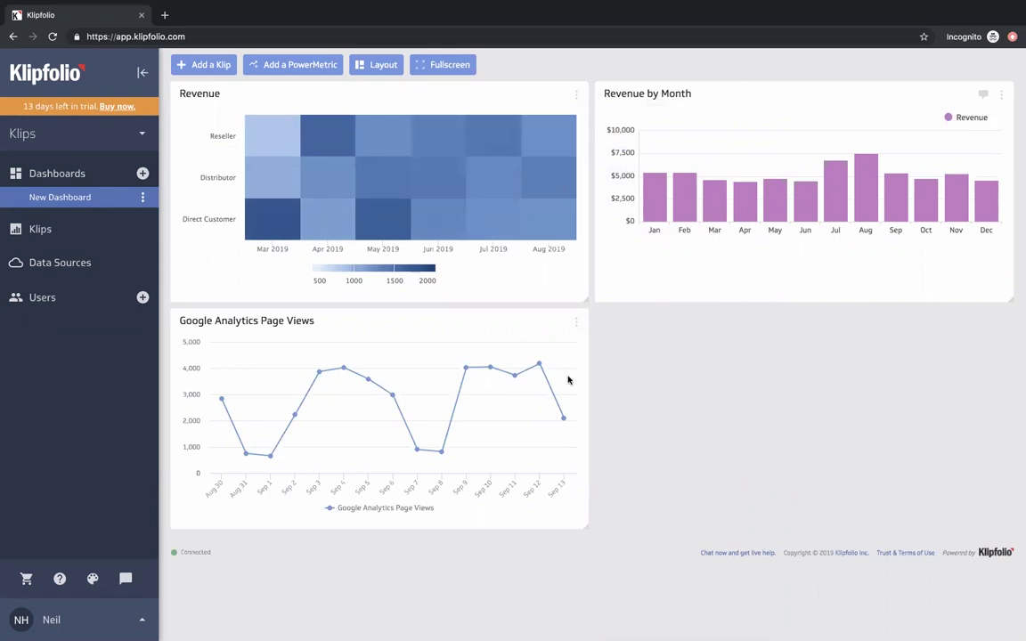
# - Change the Page Views chart from a line to bars segmented by Channel Grouping
pyautogui.click(577, 325)
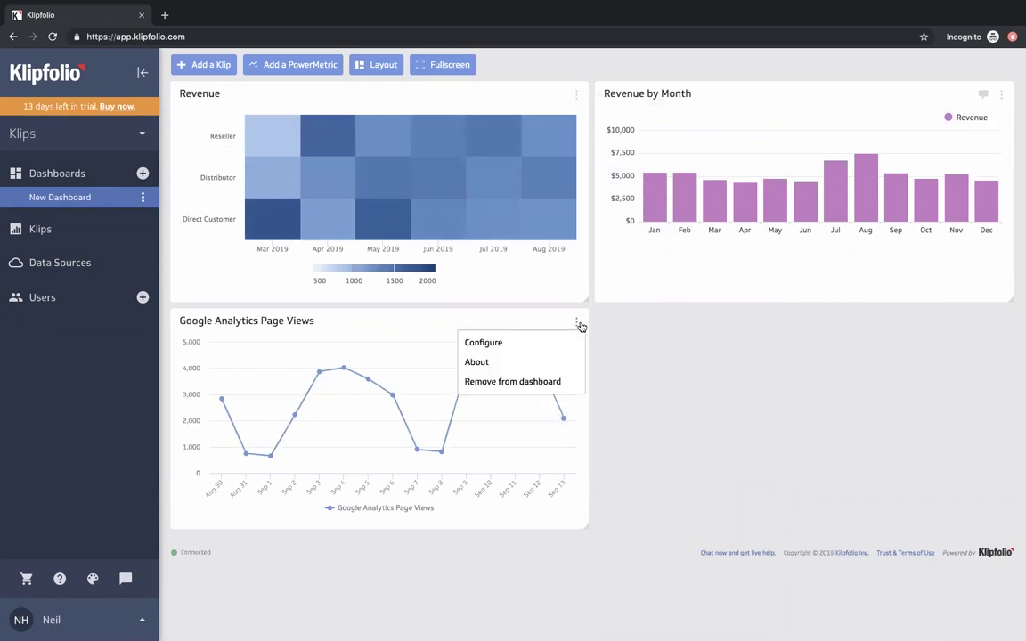
pyautogui.click(556, 340)
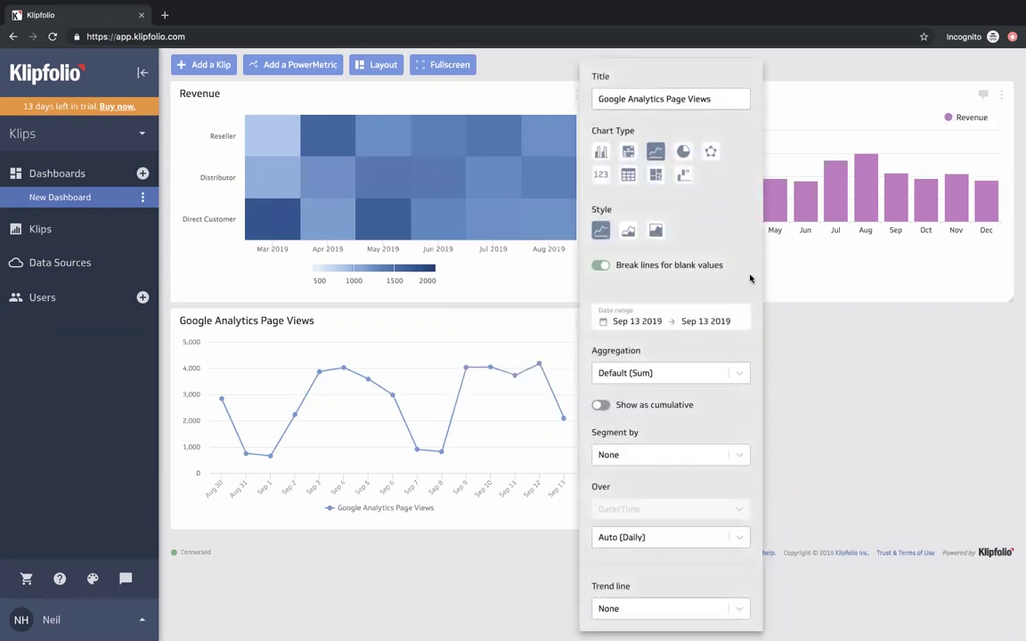
pyautogui.click(601, 152)
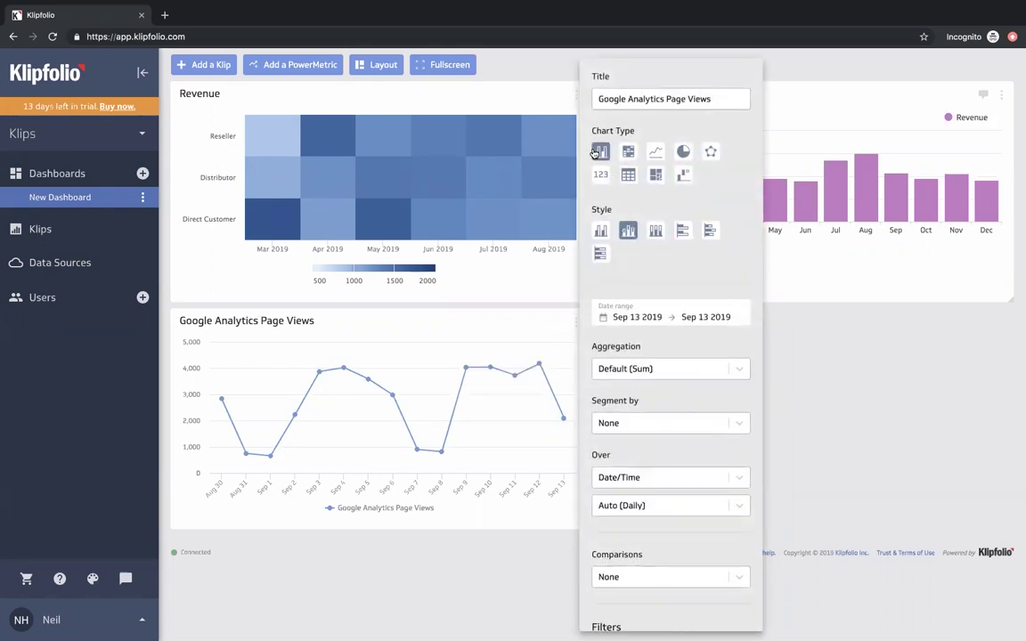
pyautogui.click(739, 423)
pyautogui.click(702, 469)
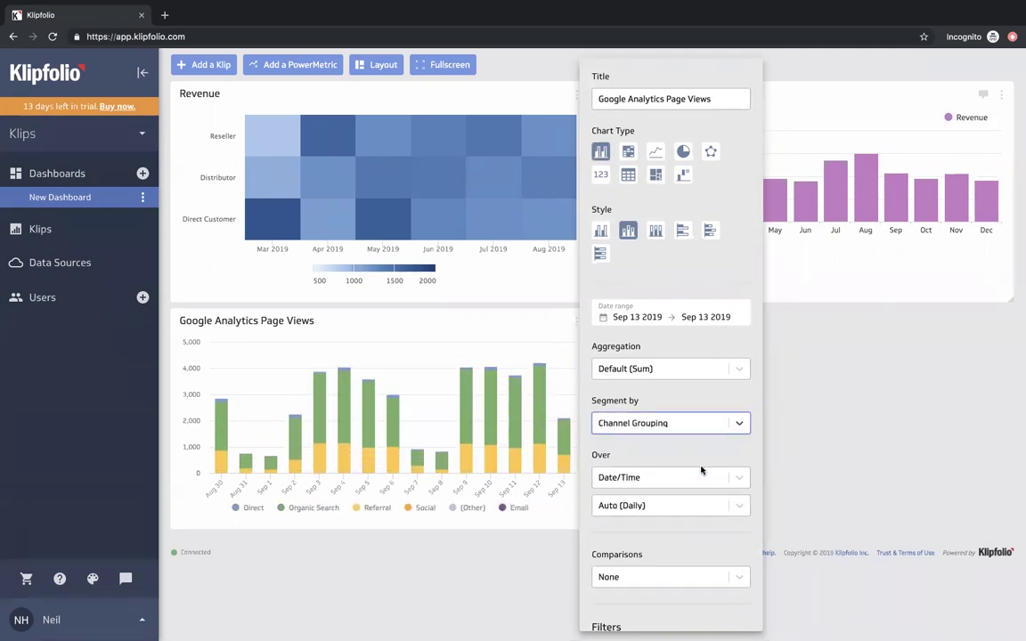
pyautogui.click(830, 441)
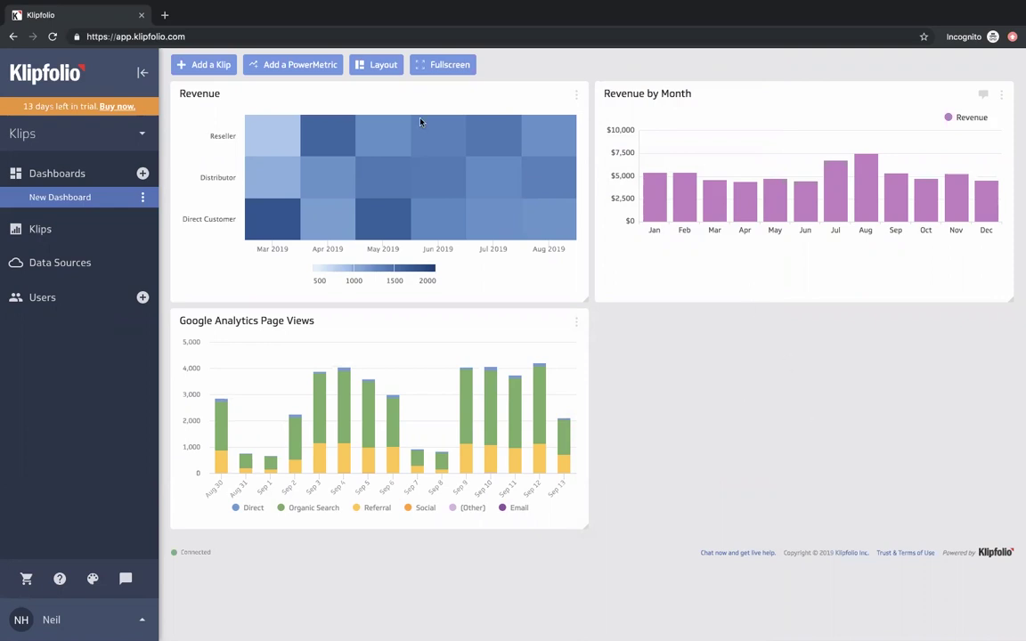
# - Add the Revenue PowerMetric and drag its new tile to the bottom-right slot
pyautogui.click(299, 66)
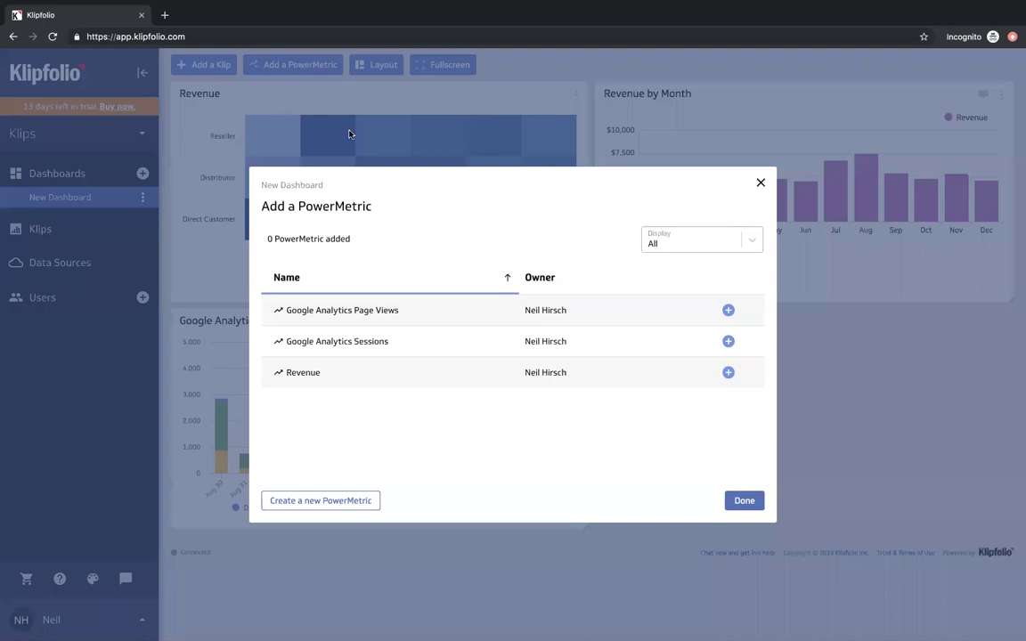
pyautogui.click(728, 374)
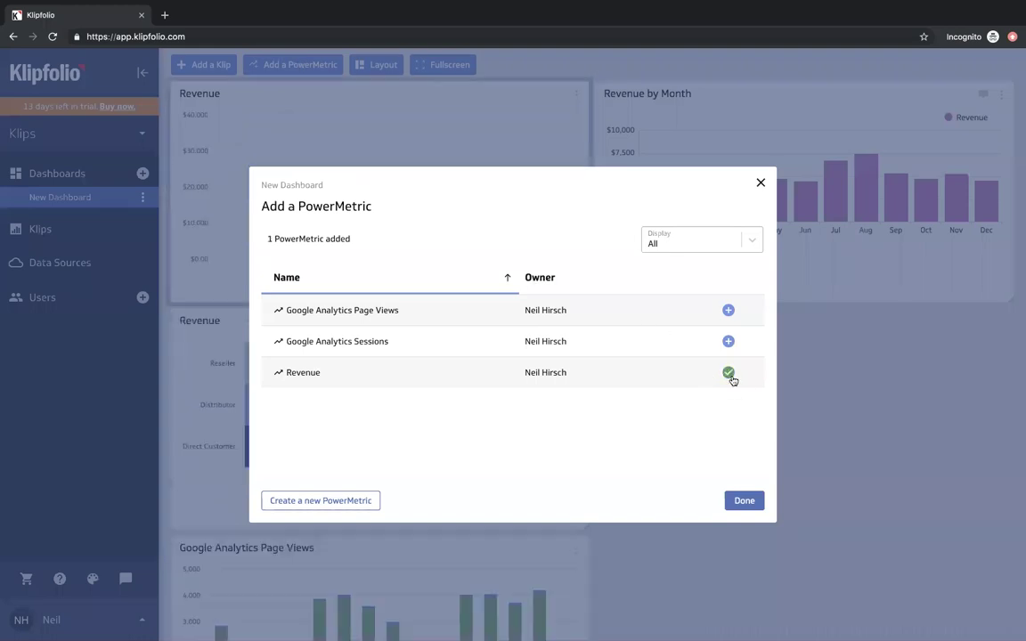
pyautogui.click(745, 502)
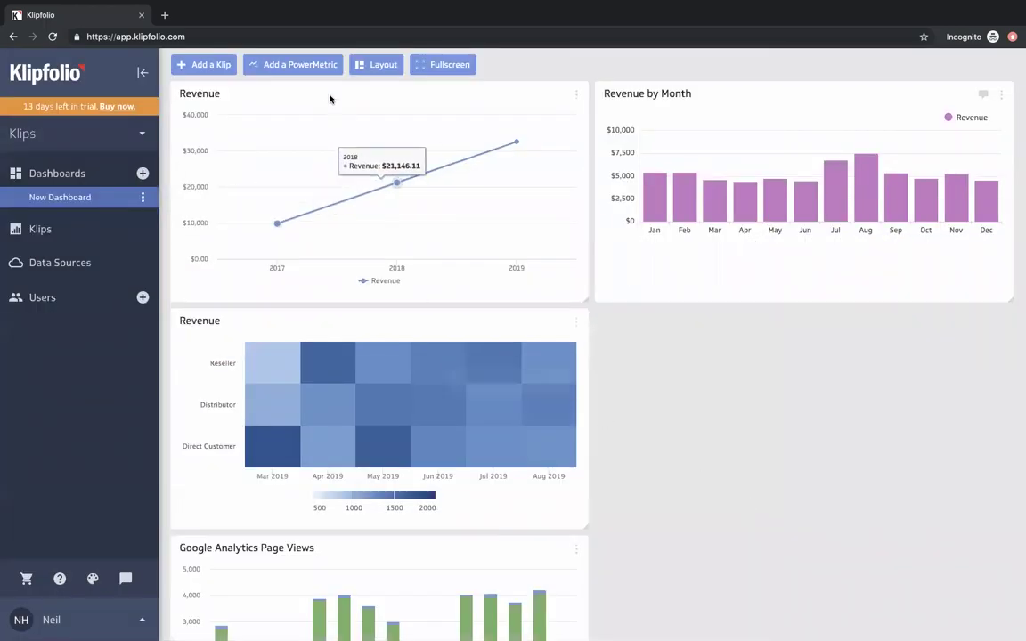
pyautogui.moveTo(332, 98); pyautogui.dragTo(753, 332)
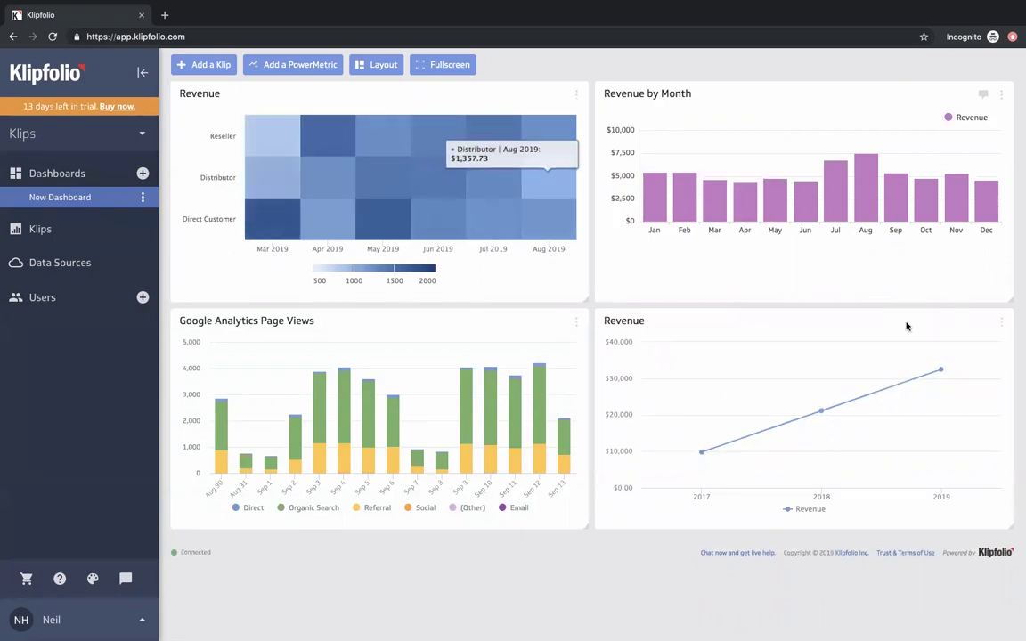
# - Switch the new Revenue tile to the '123' number chart showing $63,424
pyautogui.click(1003, 325)
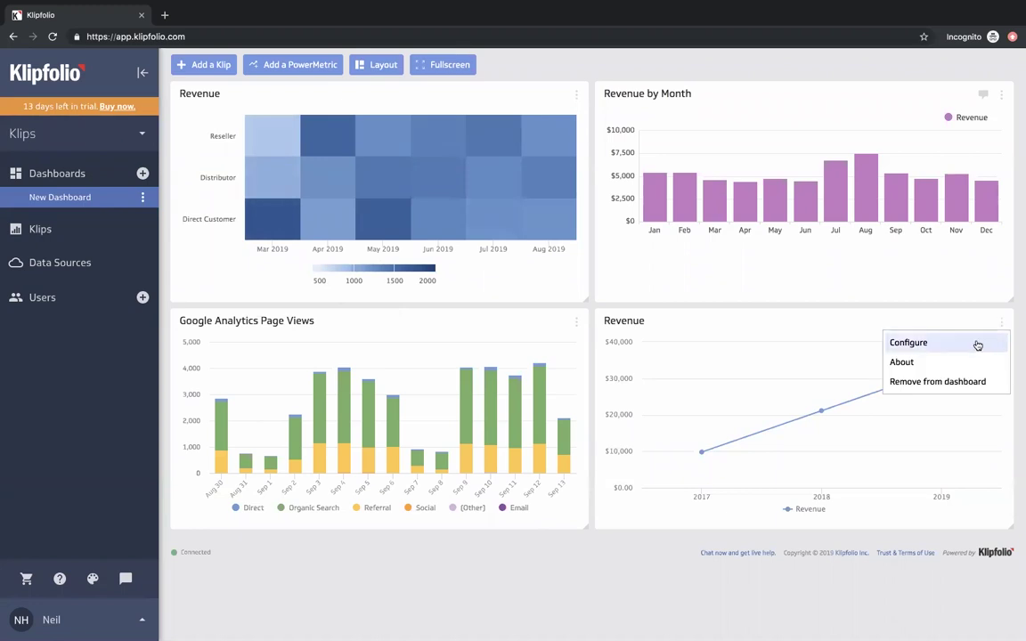
pyautogui.click(976, 344)
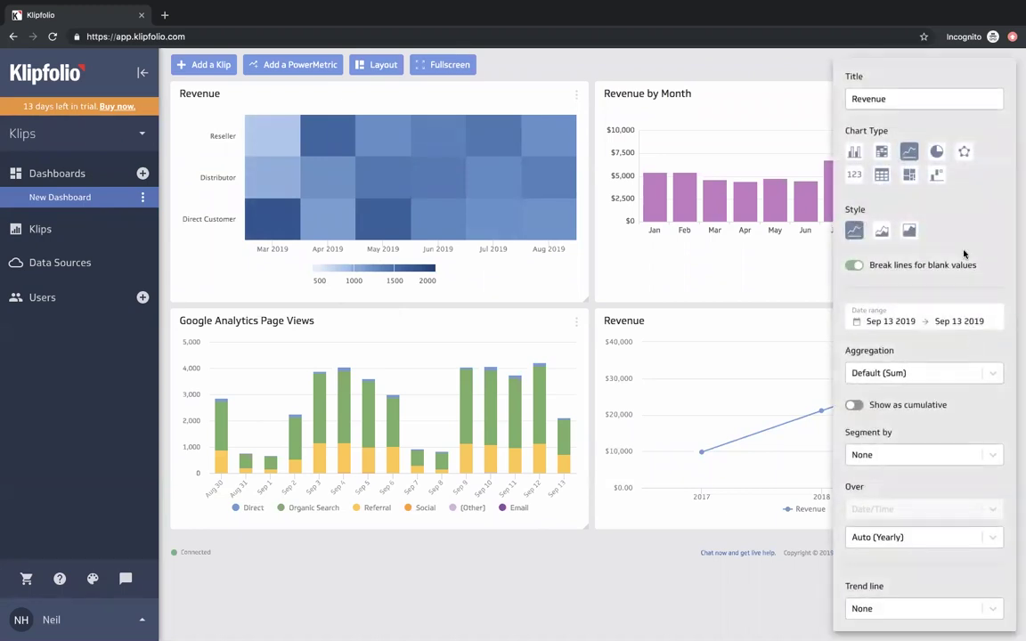
pyautogui.click(854, 175)
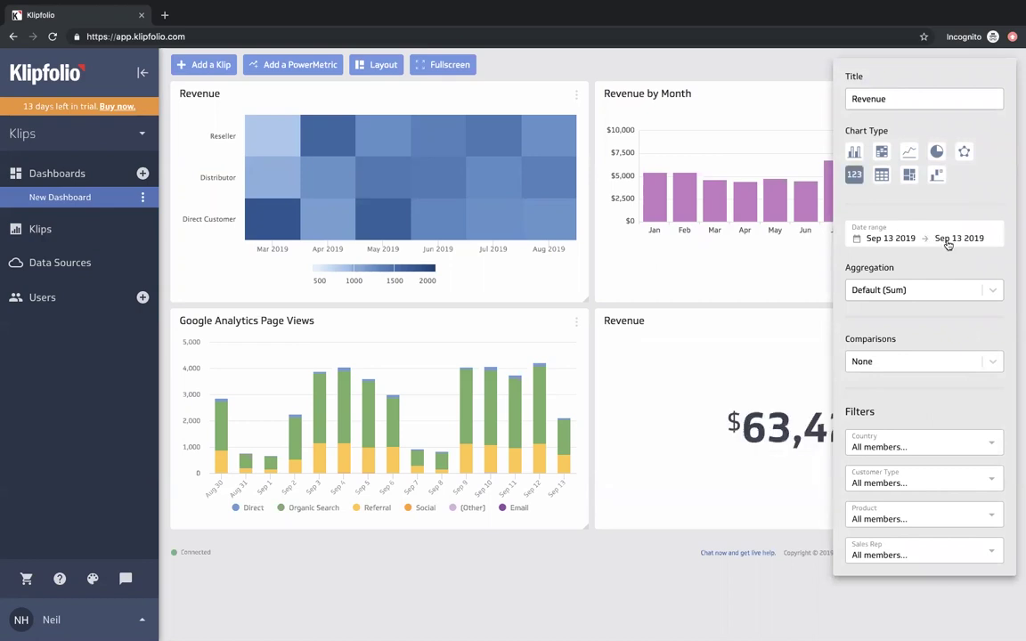
pyautogui.click(762, 72)
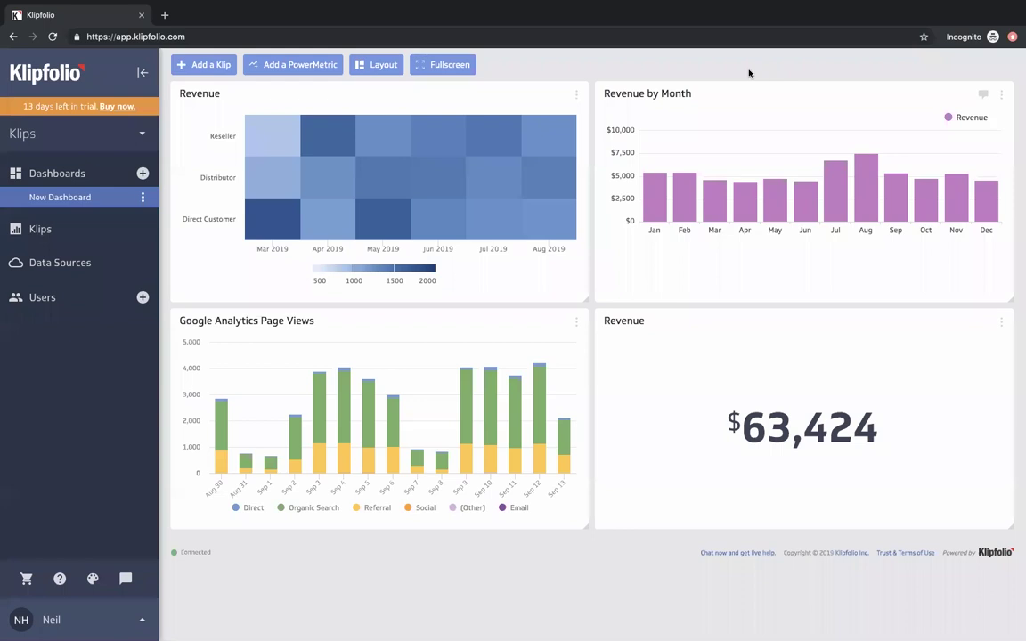
# - Rename 'New Dashboard' to 'Bird's Eye' via the dashboard's Rename option
pyautogui.click(143, 197)
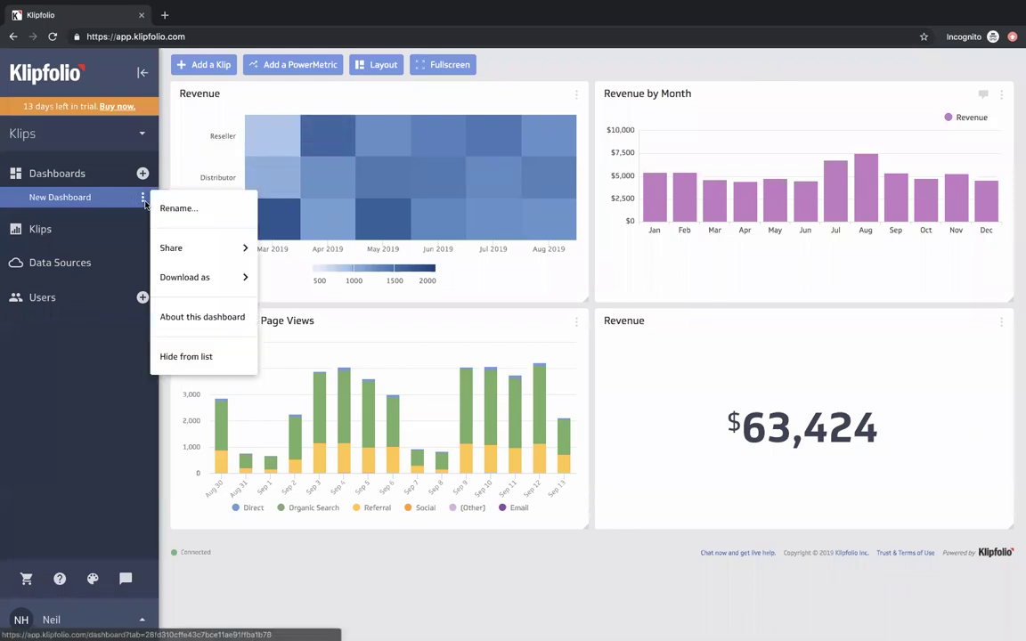
pyautogui.click(203, 209)
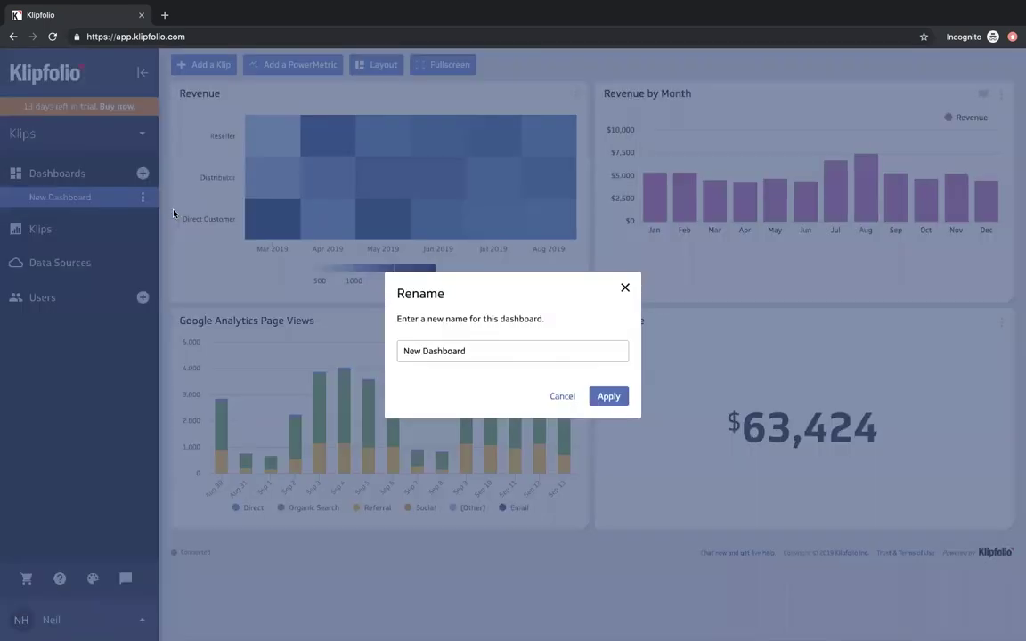
pyautogui.tripleClick(473, 355)
pyautogui.write("Bird's")
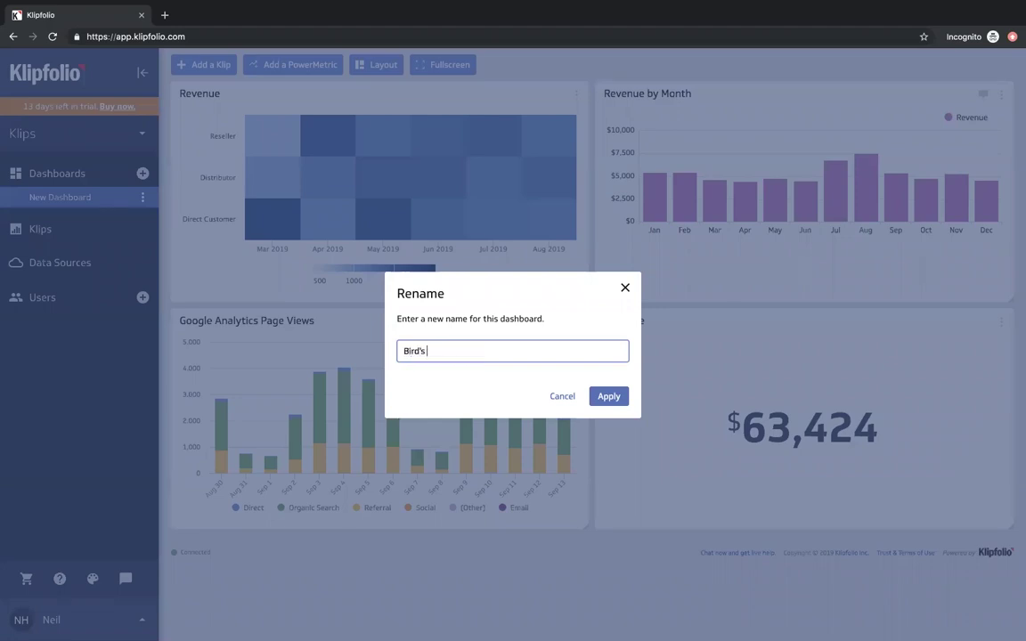
pyautogui.write(' Eye')
pyautogui.click(613, 399)
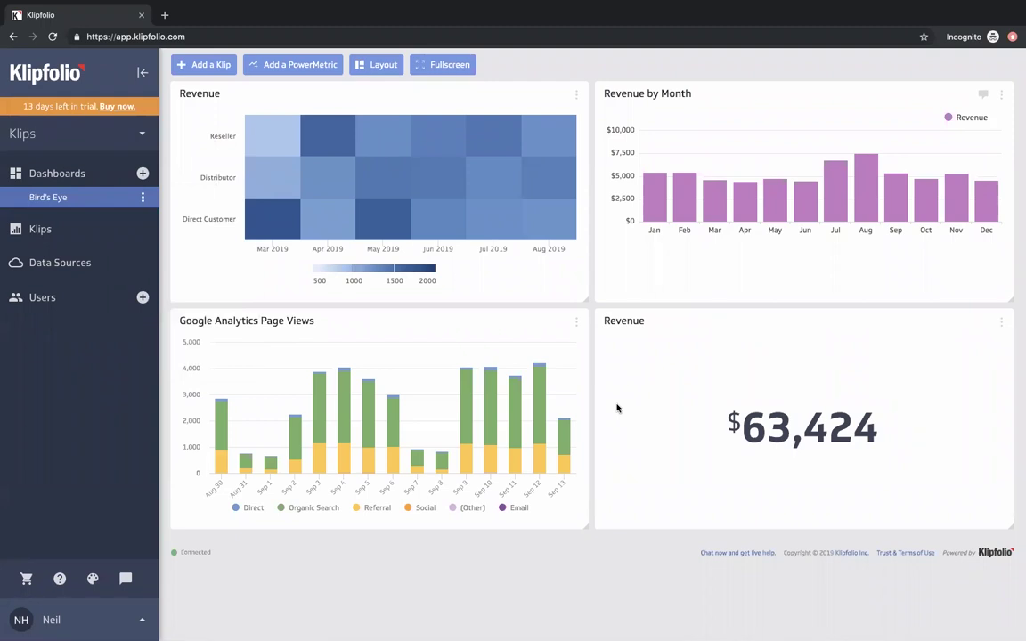
pyautogui.click(142, 196)
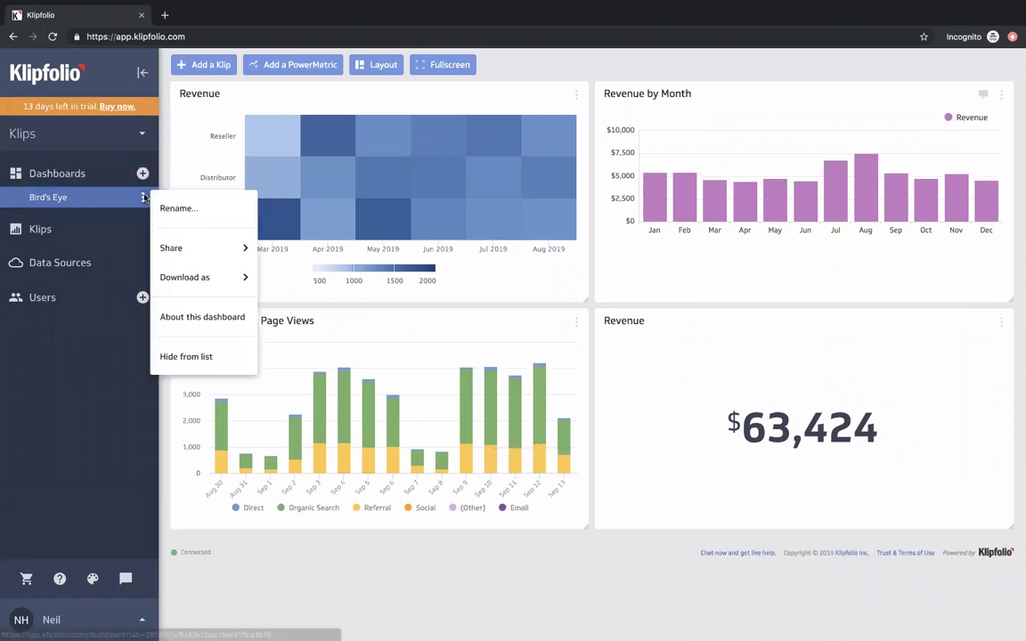
pyautogui.click(202, 247)
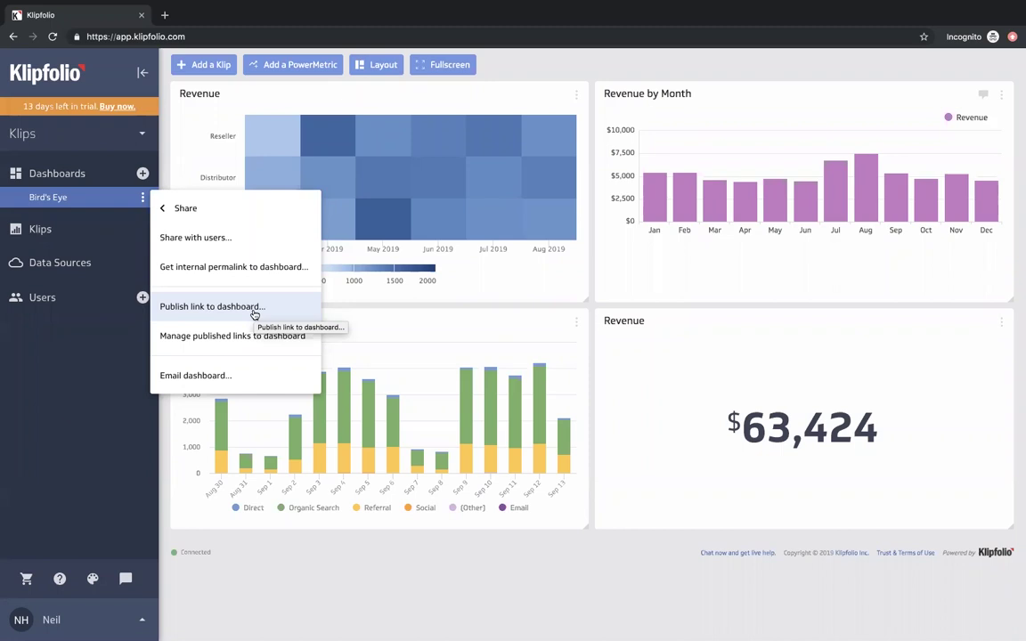
pyautogui.click(254, 314)
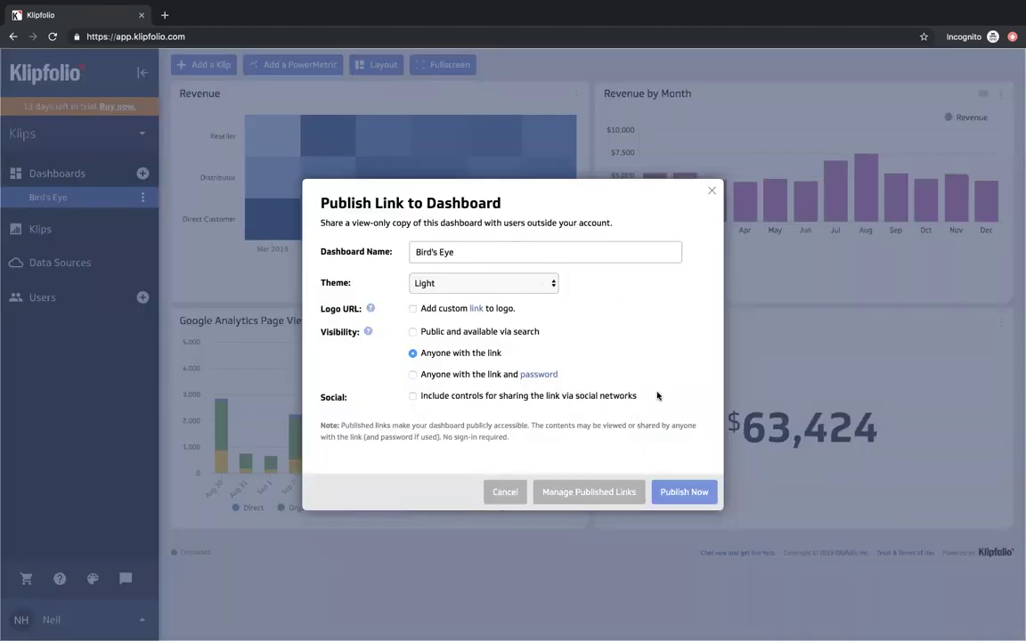
pyautogui.click(504, 492)
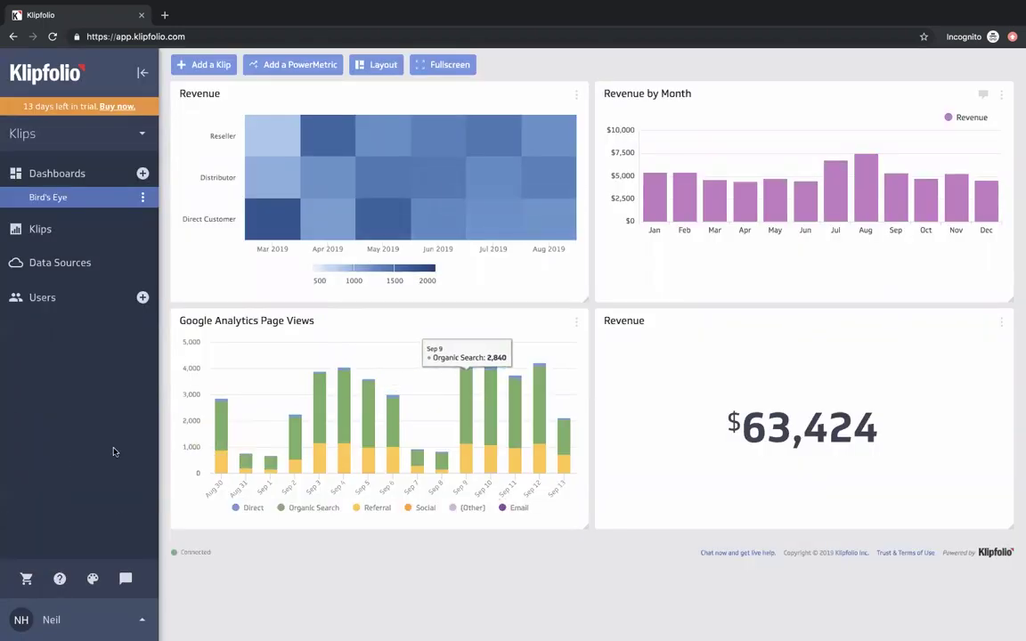
# - Change the interface theme, then publish Bird's Eye as a link requiring a password
pyautogui.click(92, 579)
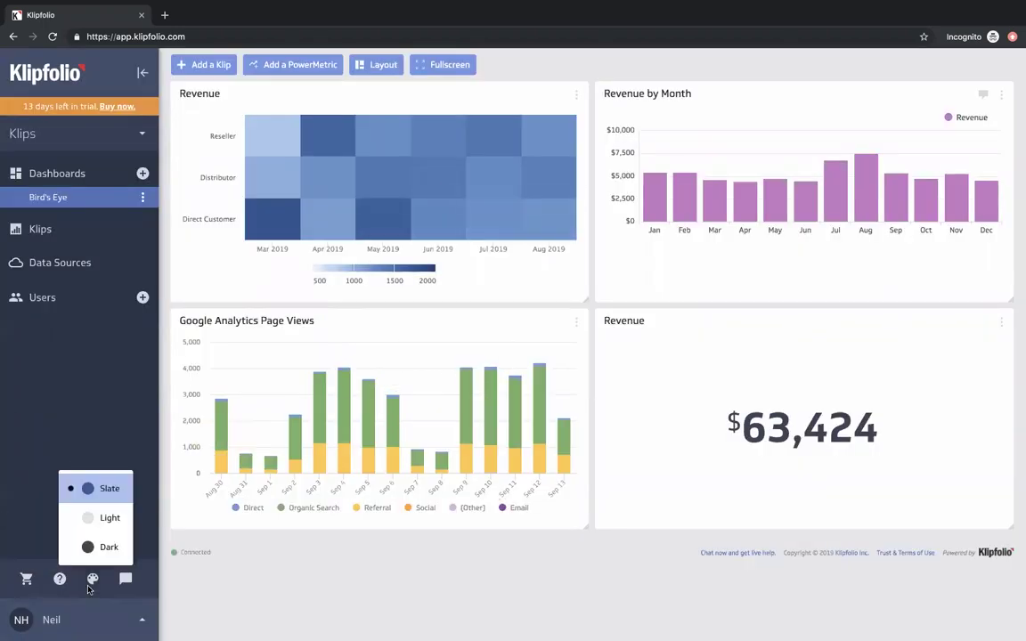
pyautogui.click(104, 518)
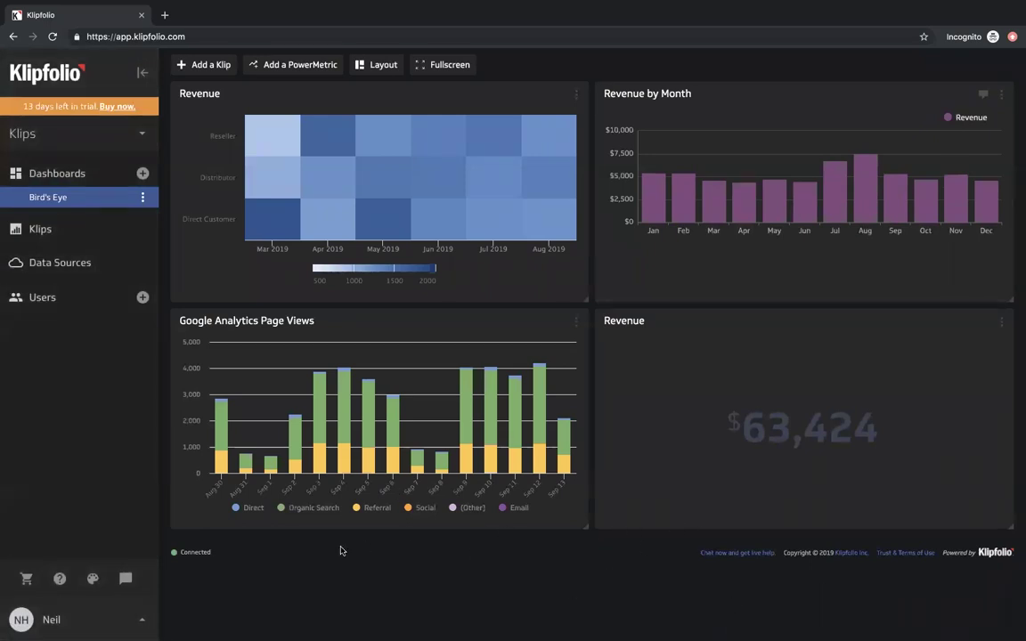
pyautogui.click(143, 201)
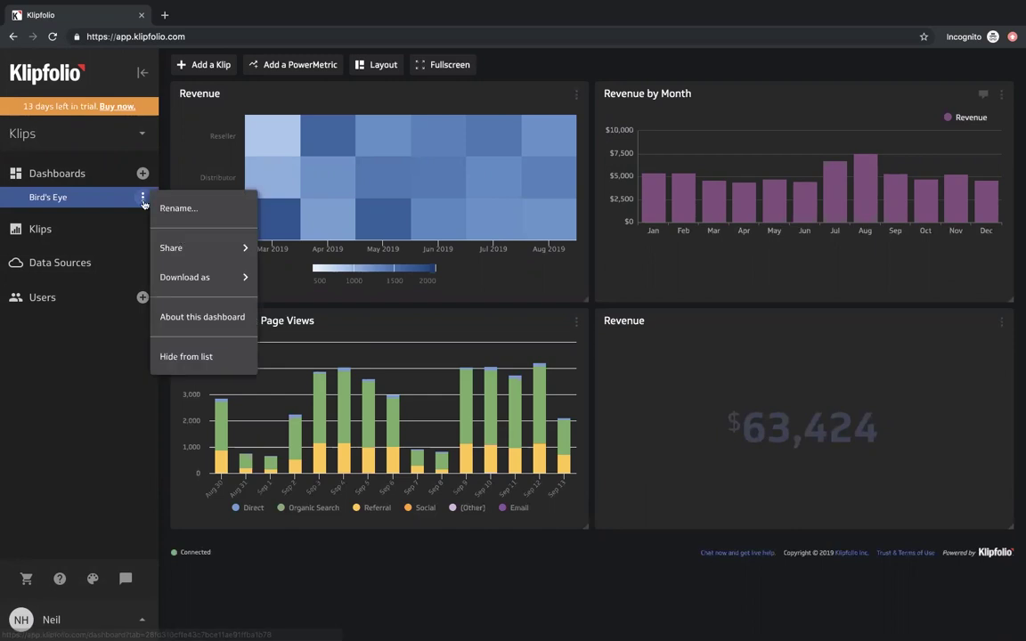
pyautogui.click(192, 248)
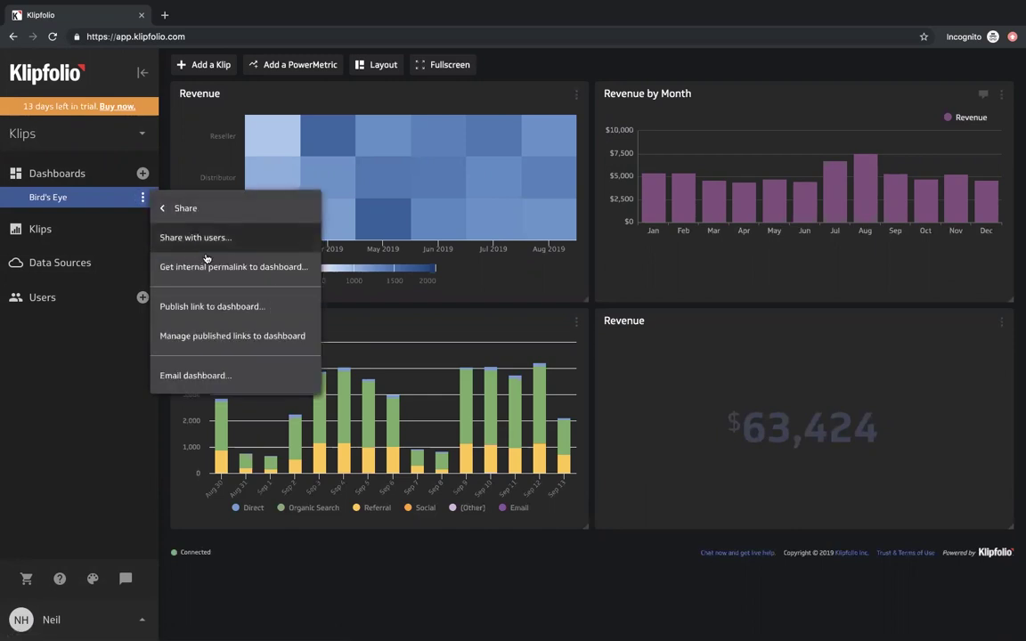
pyautogui.click(248, 306)
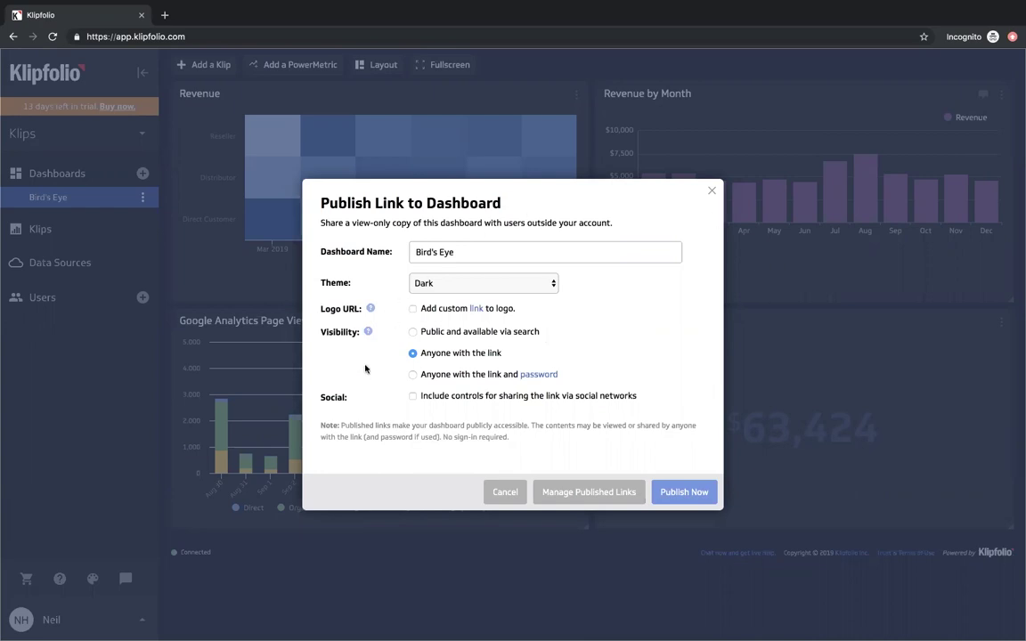
pyautogui.click(411, 374)
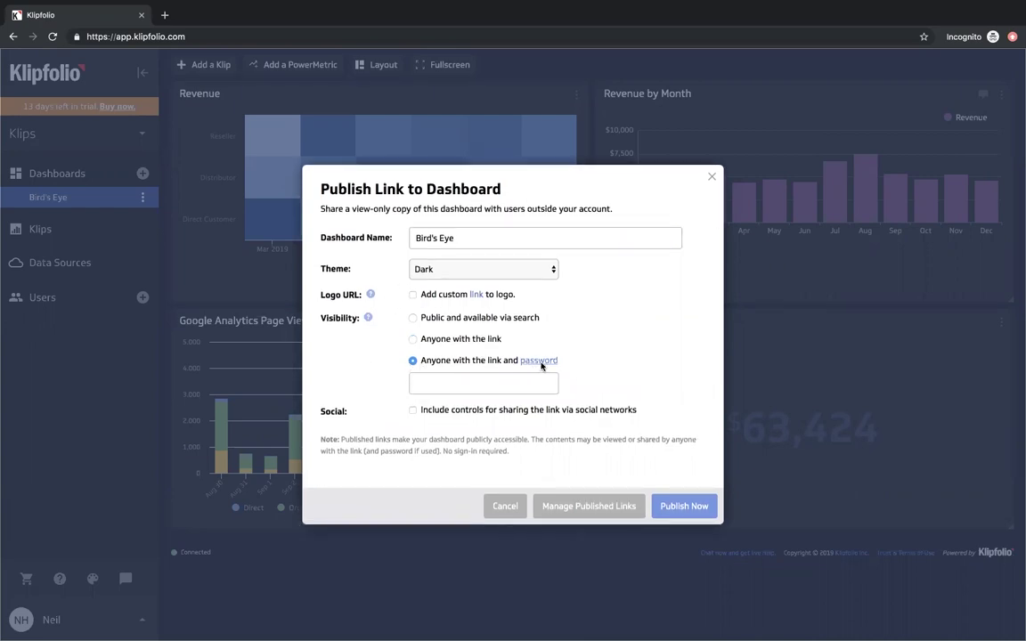
pyautogui.click(681, 507)
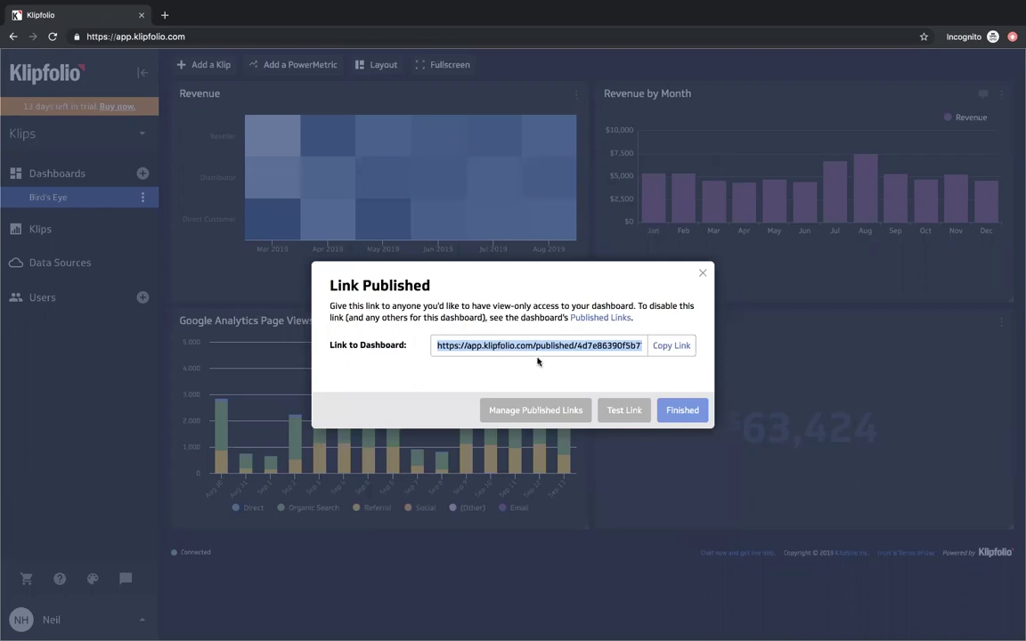
pyautogui.click(621, 410)
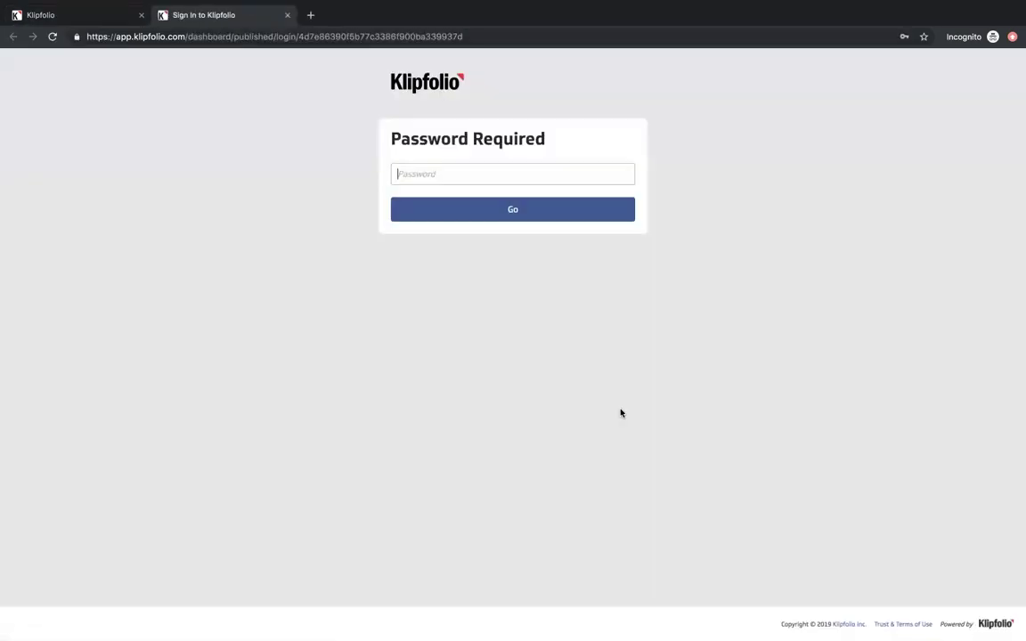
pyautogui.write('••••••••••')
pyautogui.press('Return')
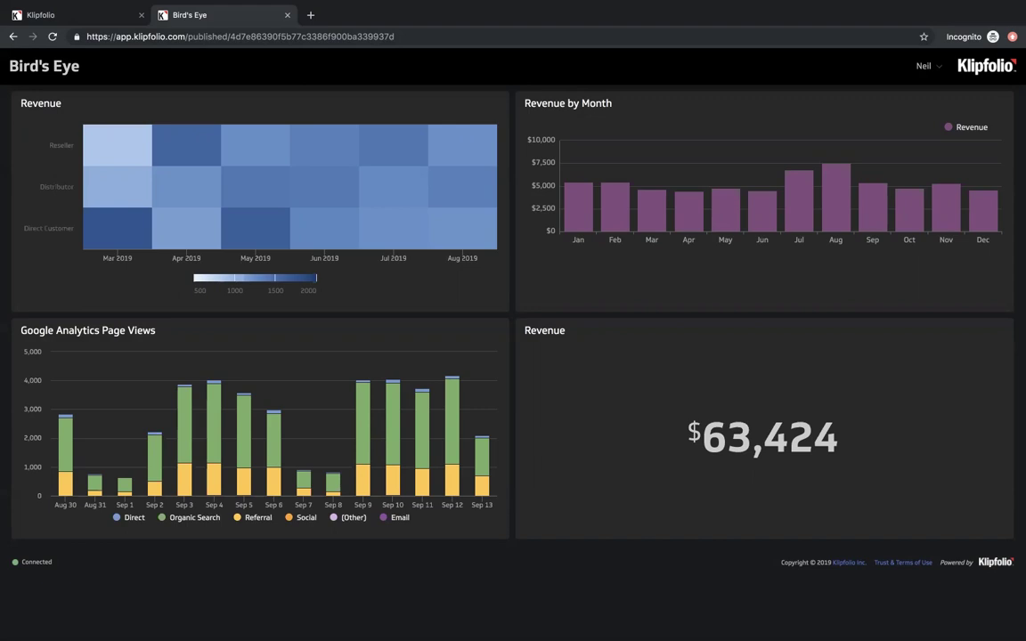
pyautogui.click(288, 14)
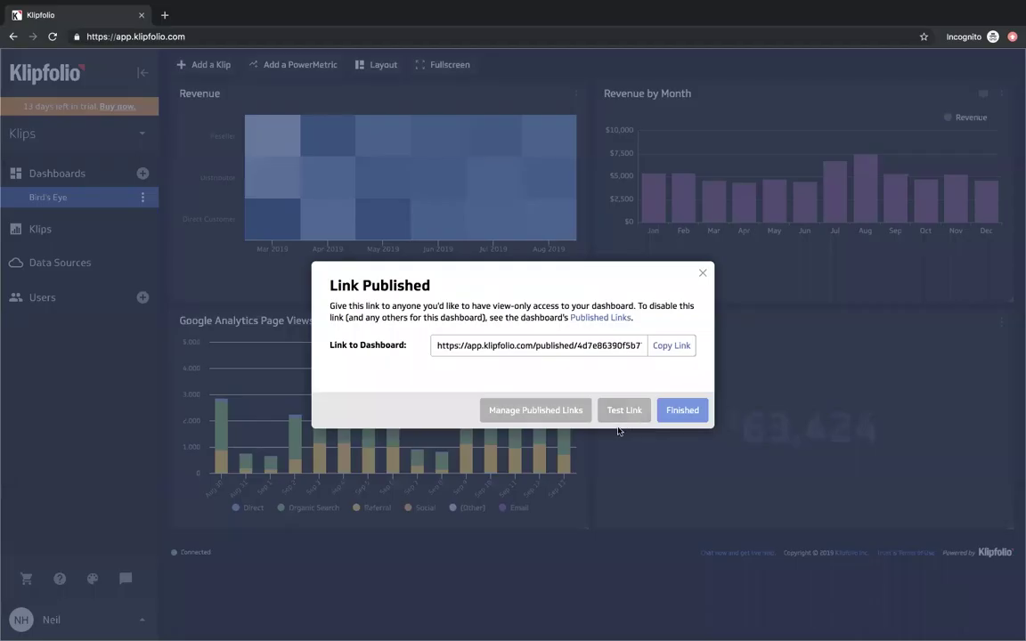
pyautogui.click(704, 272)
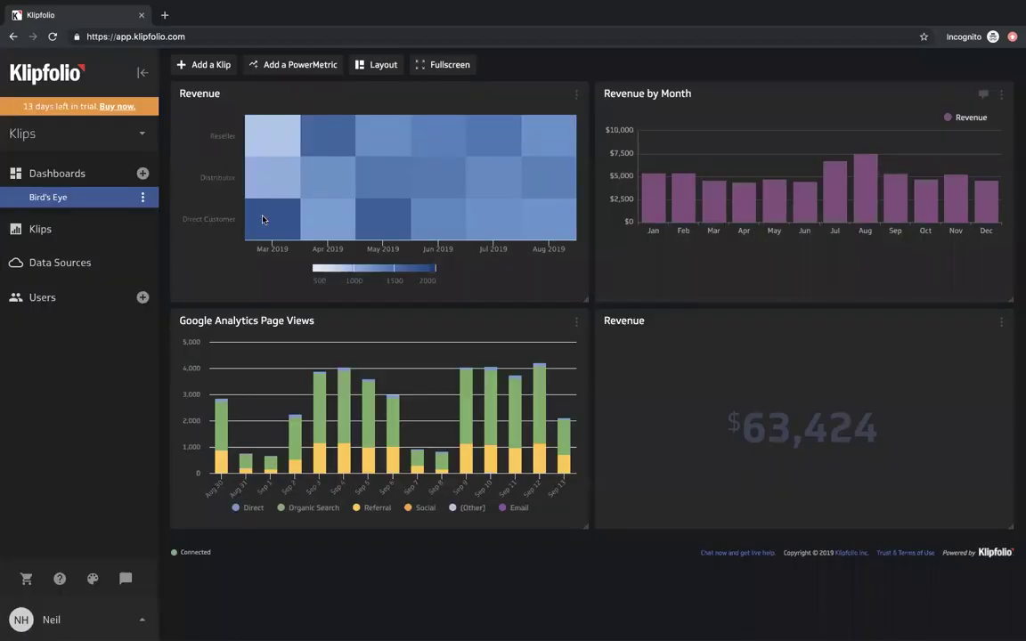
pyautogui.click(142, 196)
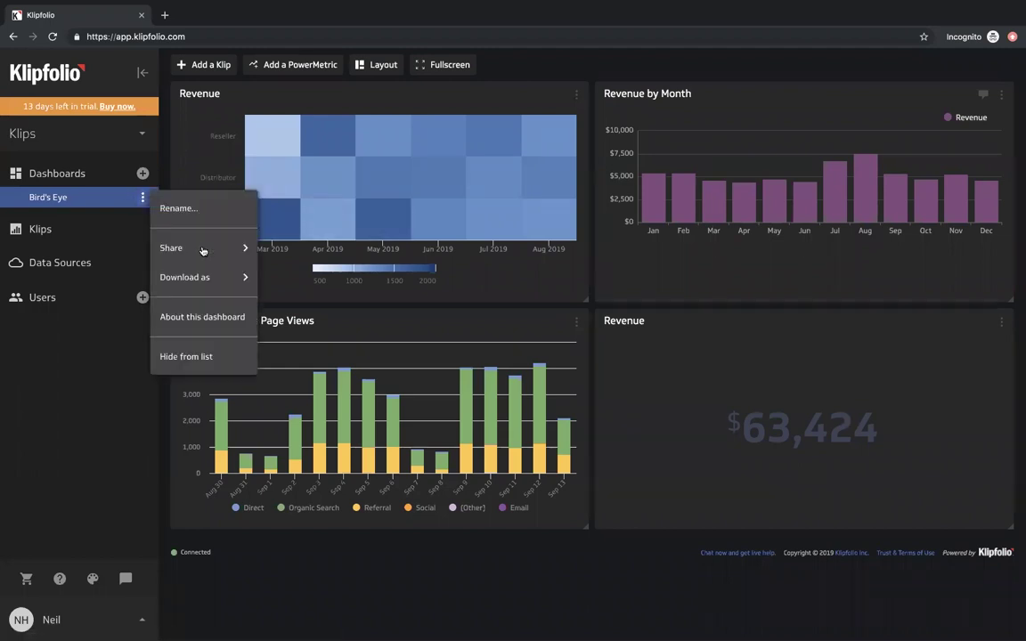
pyautogui.click(202, 249)
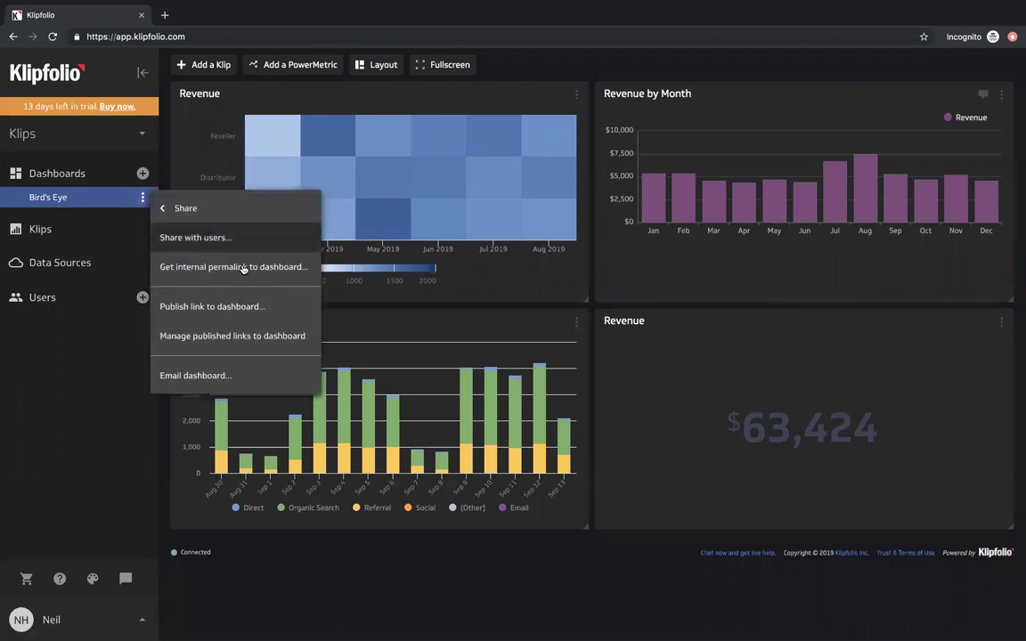
pyautogui.click(254, 376)
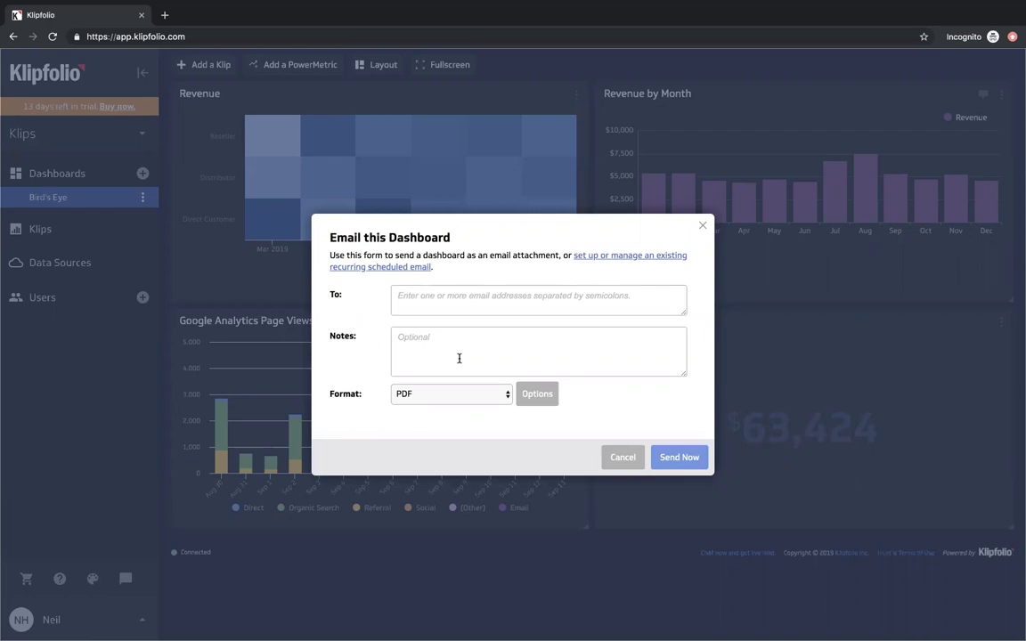
pyautogui.click(461, 399)
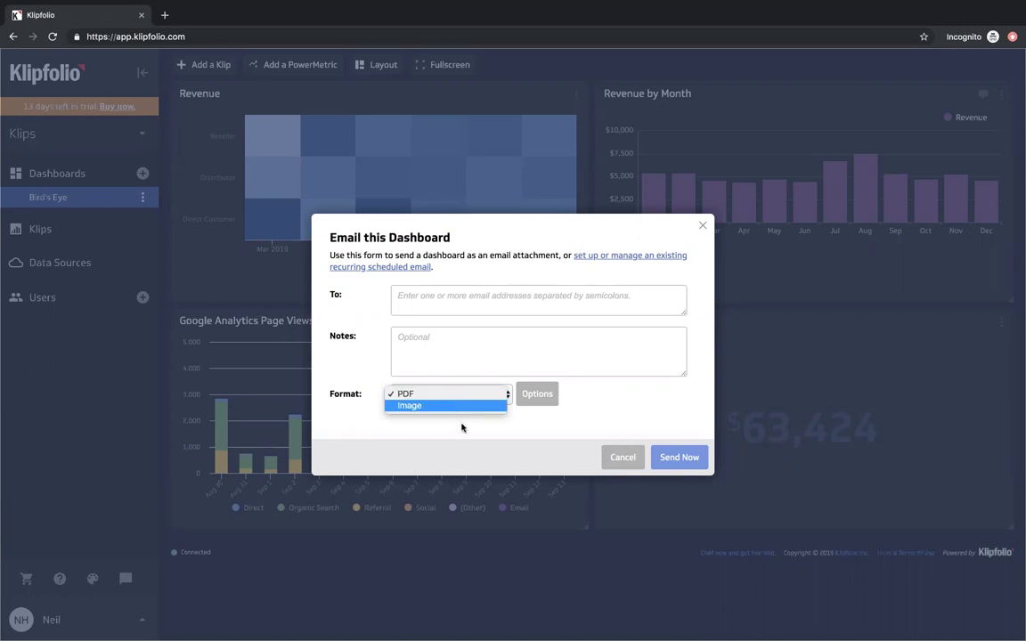
pyautogui.click(464, 431)
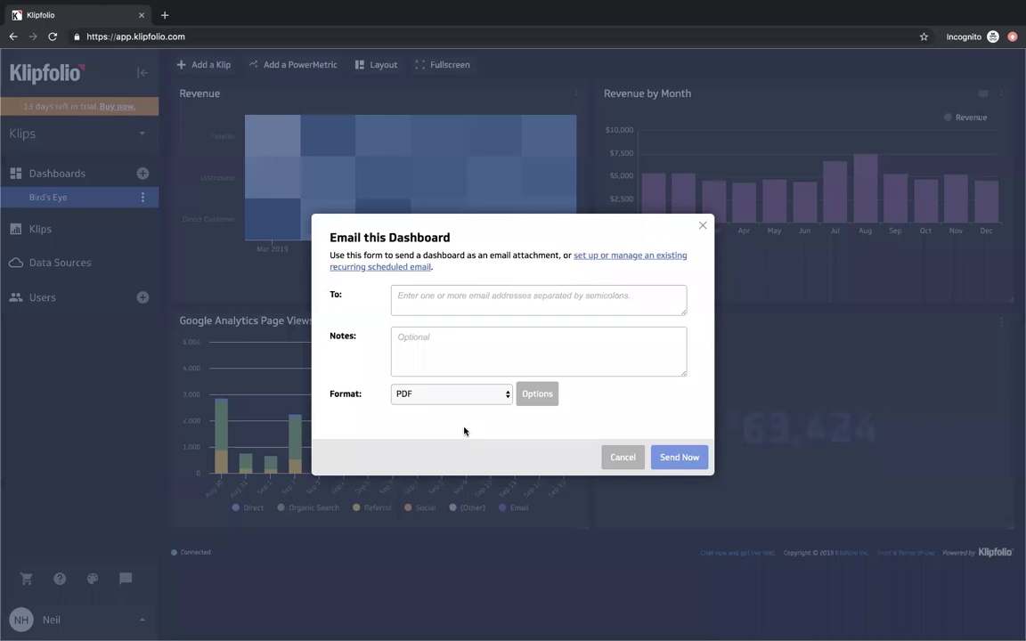
# - Start a new recurring email snapshot, leaving the recipient list empty
pyautogui.click(406, 268)
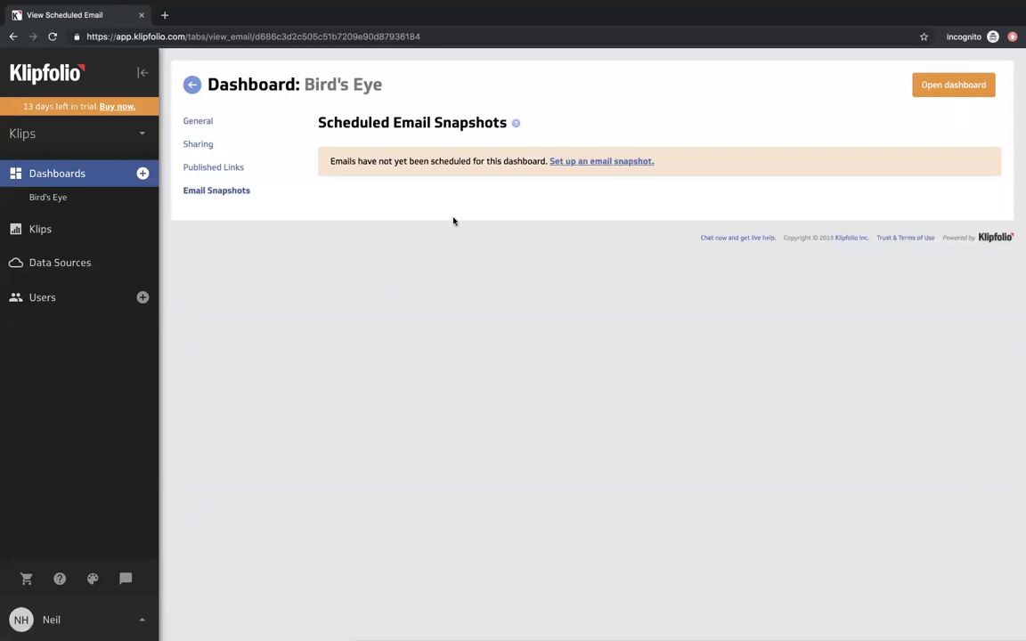
pyautogui.click(582, 164)
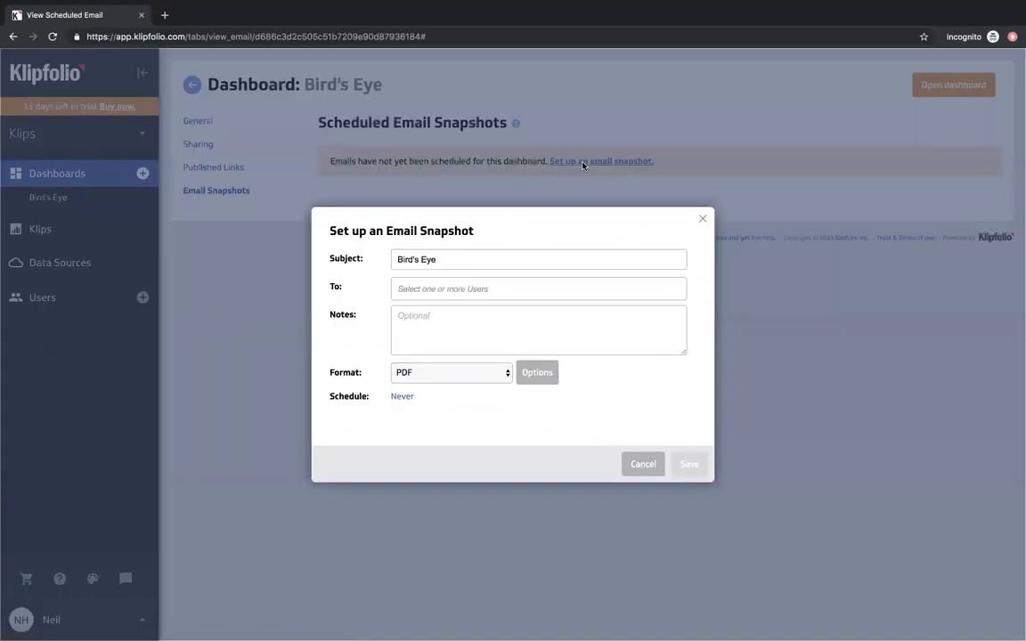
pyautogui.click(431, 286)
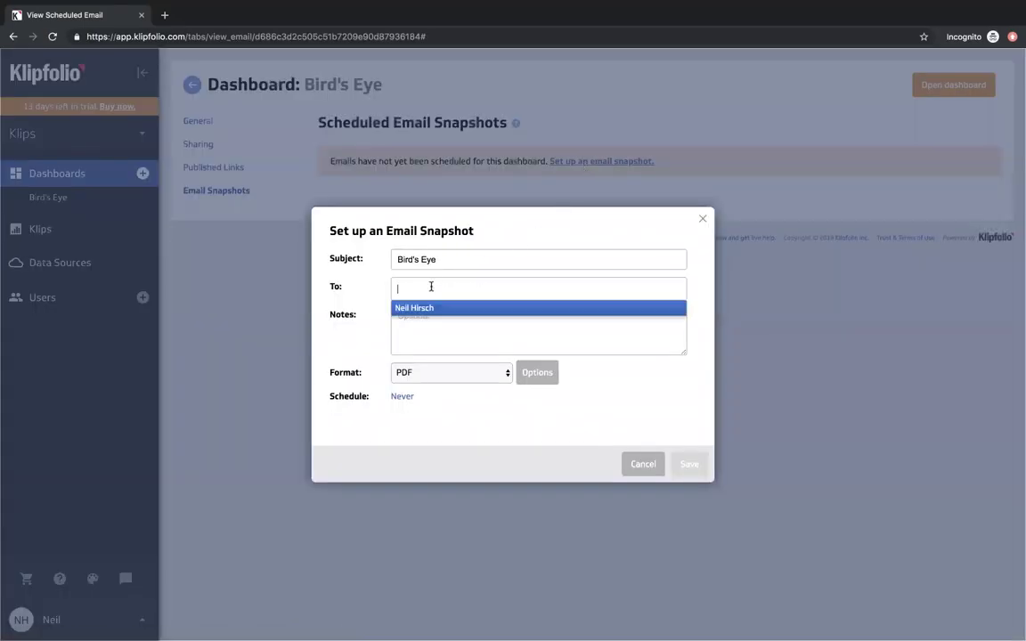
pyautogui.click(378, 290)
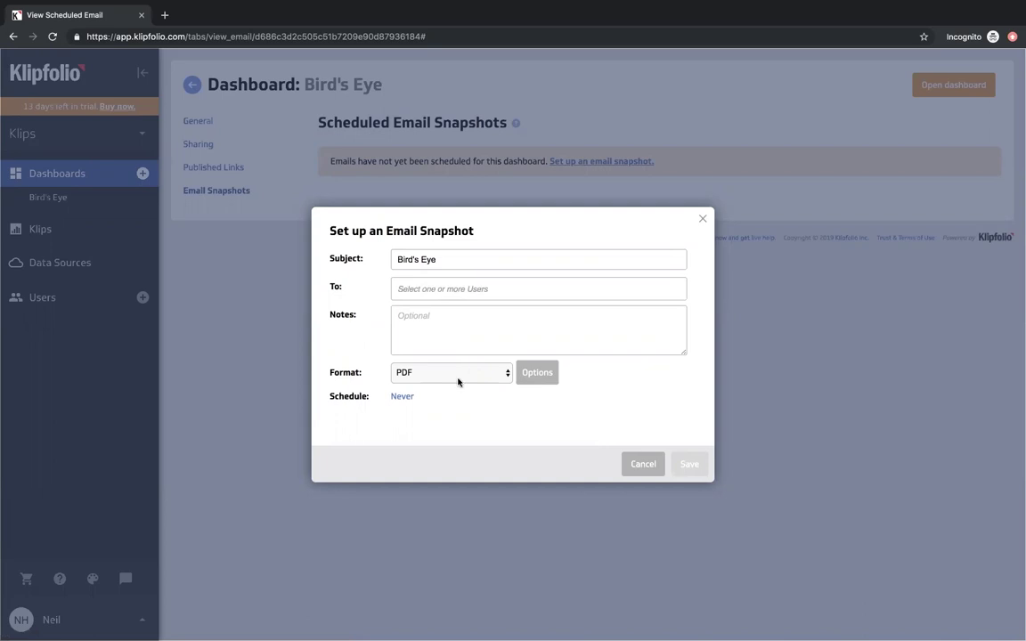
# - Set a weekly Monday 9:00 AM South Georgia schedule, then cancel and return to Bird's Eye
pyautogui.click(402, 397)
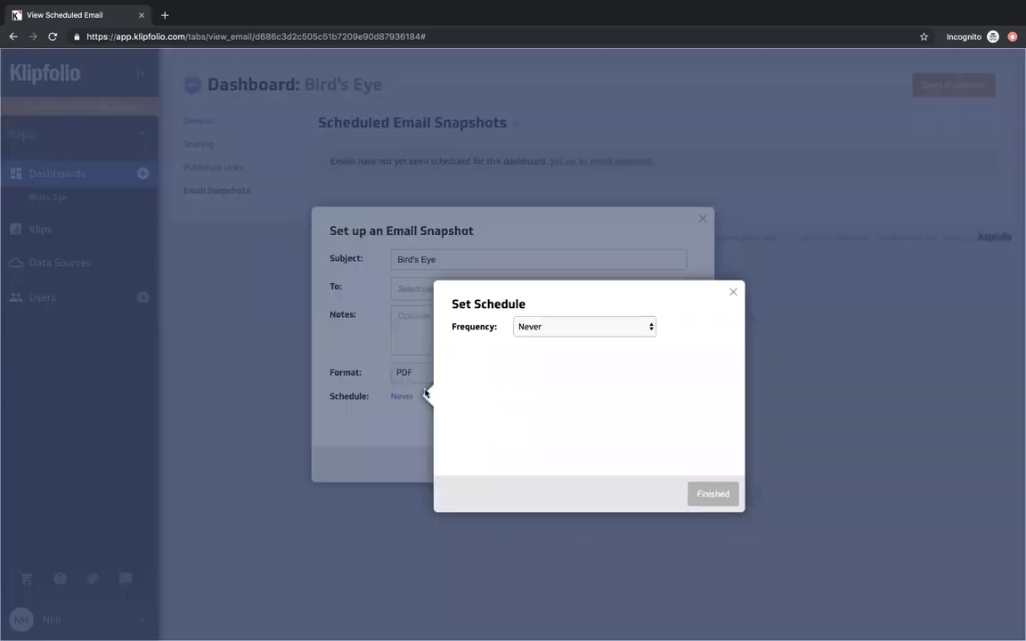
pyautogui.click(581, 331)
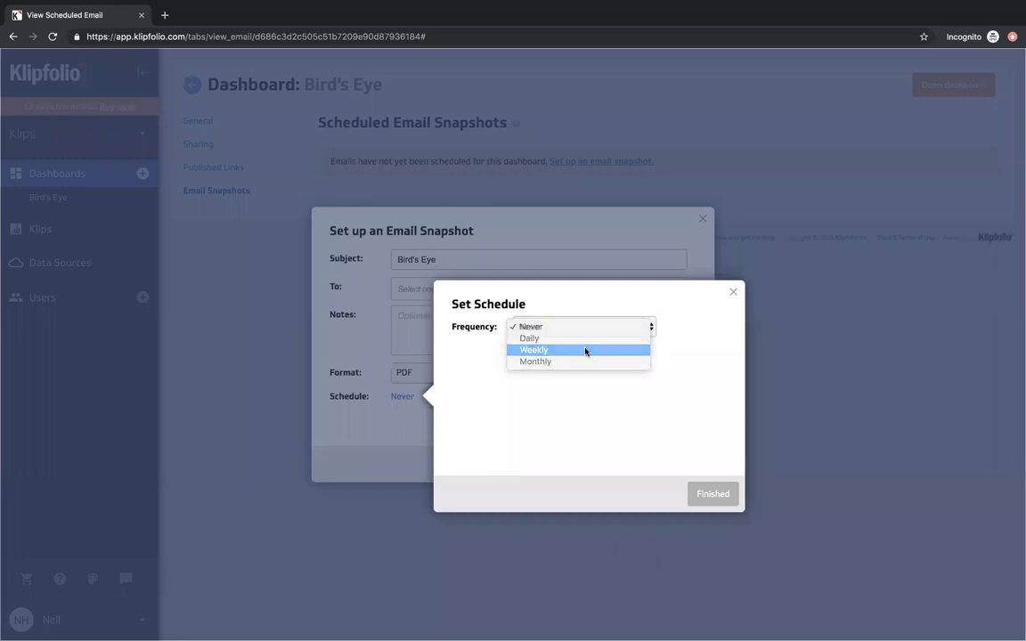
pyautogui.click(585, 350)
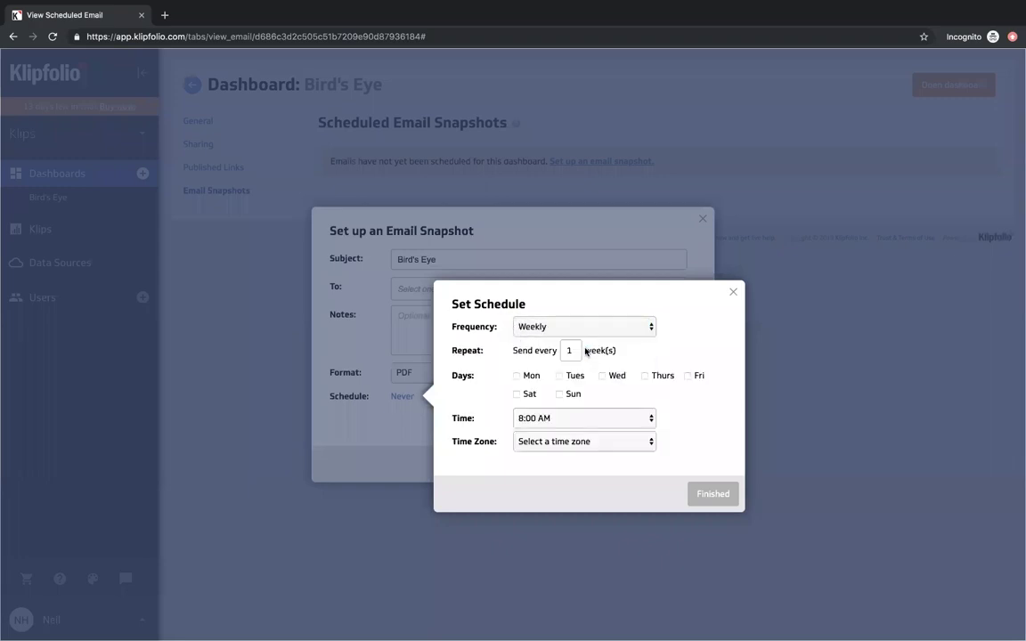
pyautogui.click(517, 376)
pyautogui.click(554, 419)
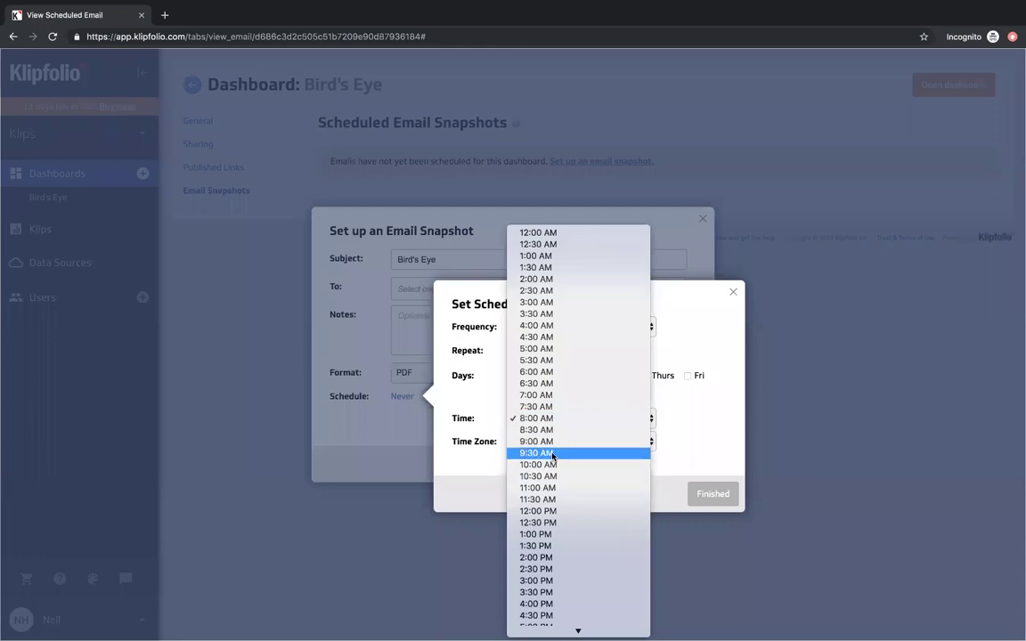
pyautogui.click(545, 442)
pyautogui.click(583, 442)
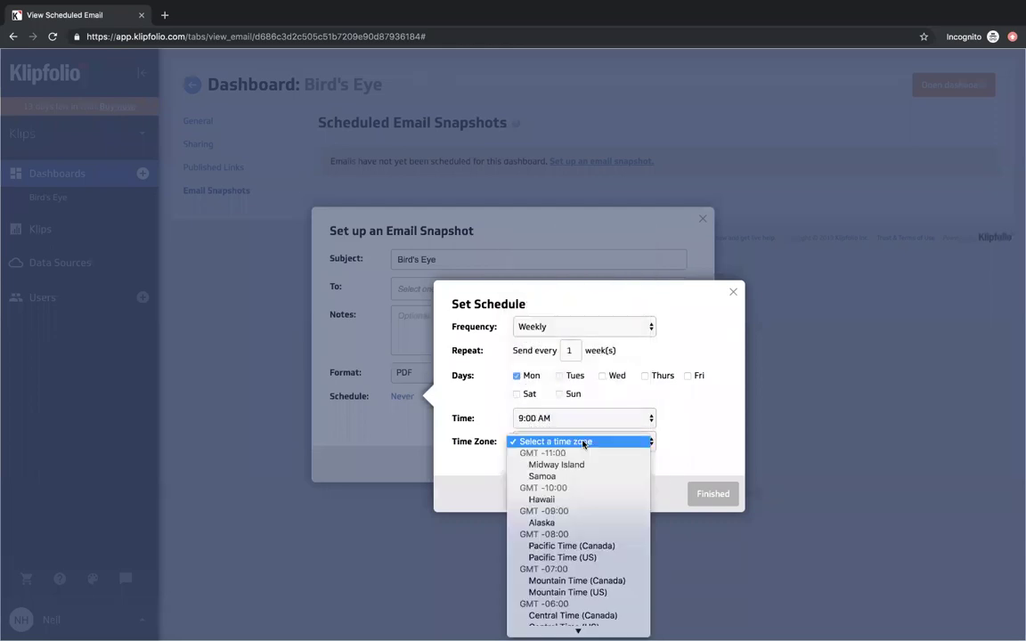
pyautogui.scroll(-5, 577, 525)
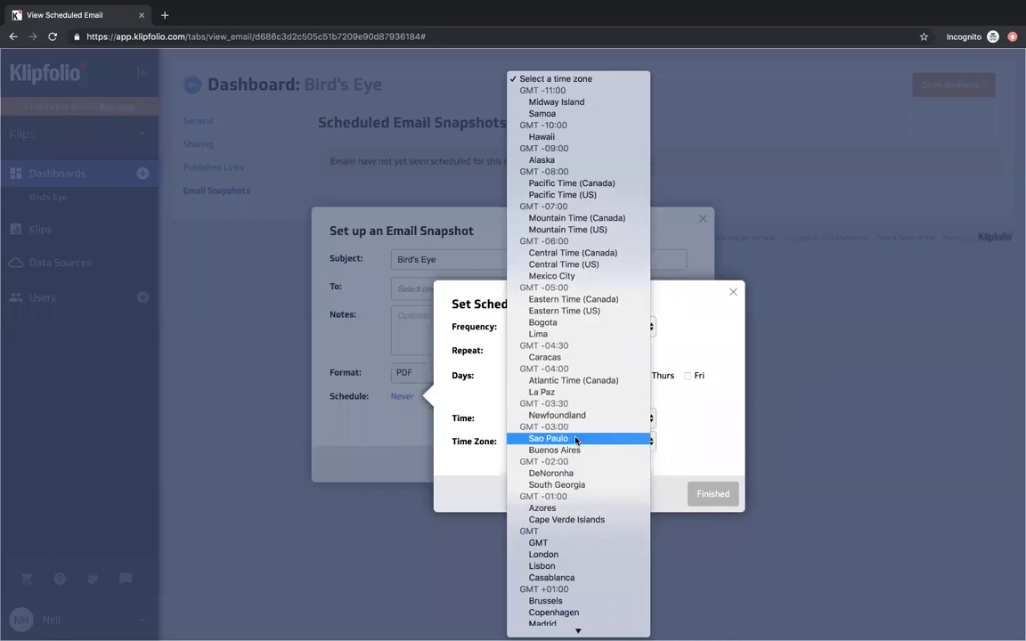
pyautogui.click(578, 484)
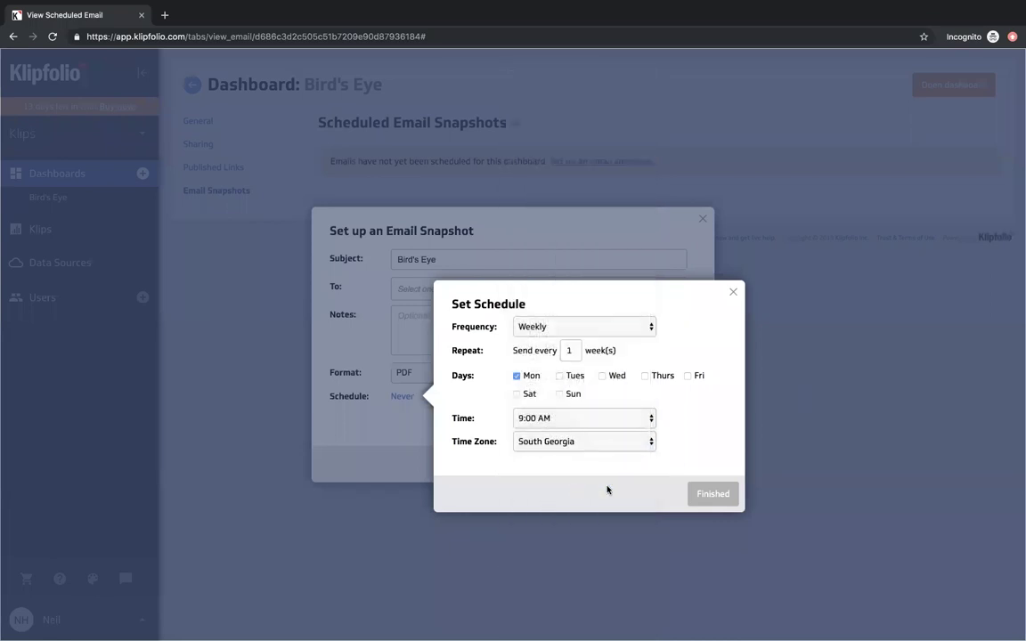
pyautogui.click(711, 494)
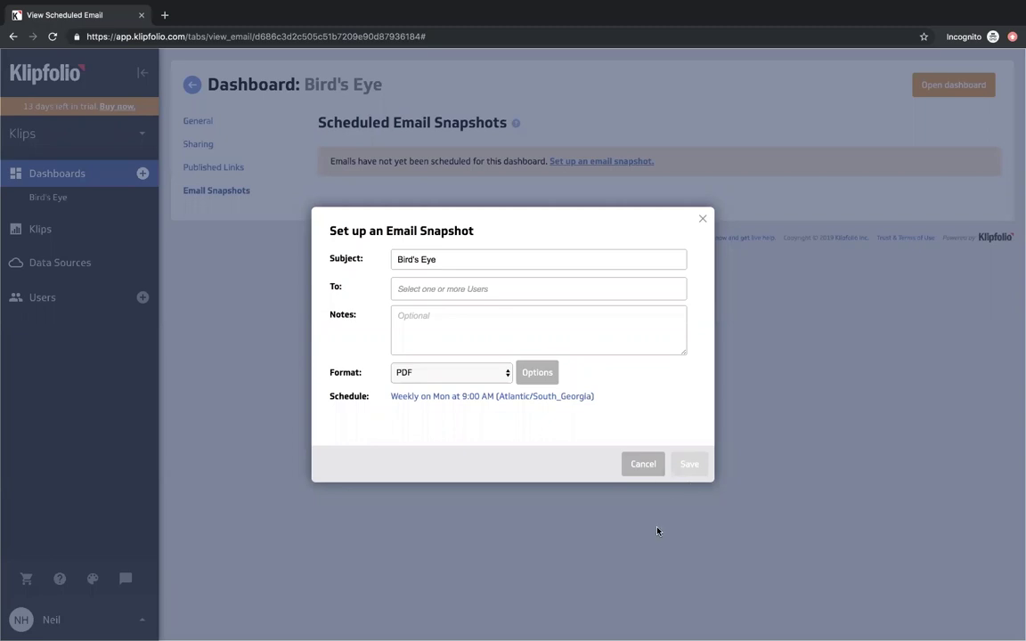
pyautogui.click(647, 463)
pyautogui.click(60, 202)
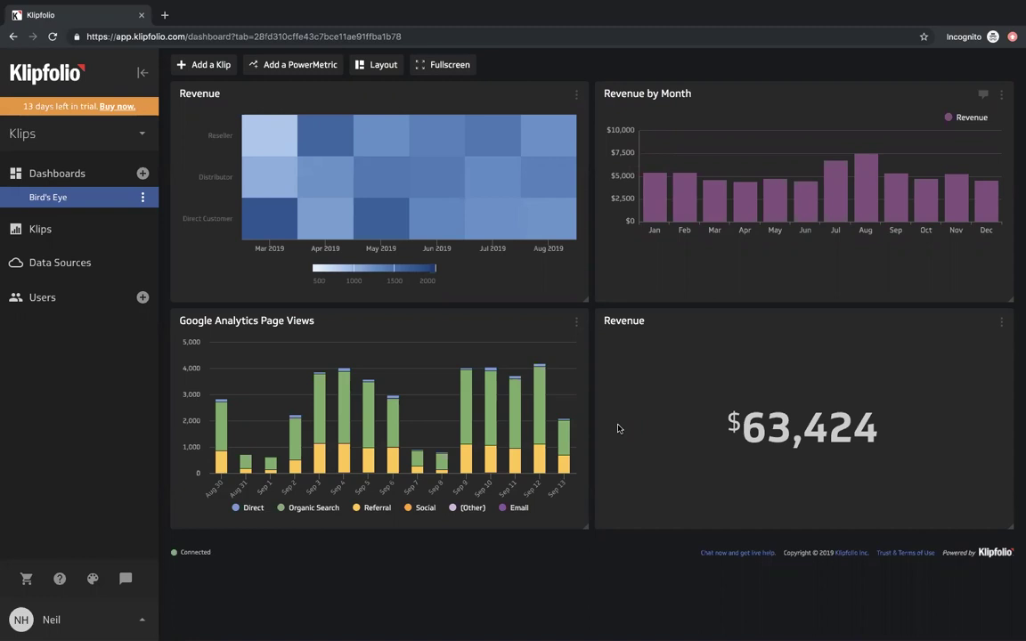
# - Switch back to the full-screen slideshow presentation
pyautogui.hotkey('ctrl', 'Left')
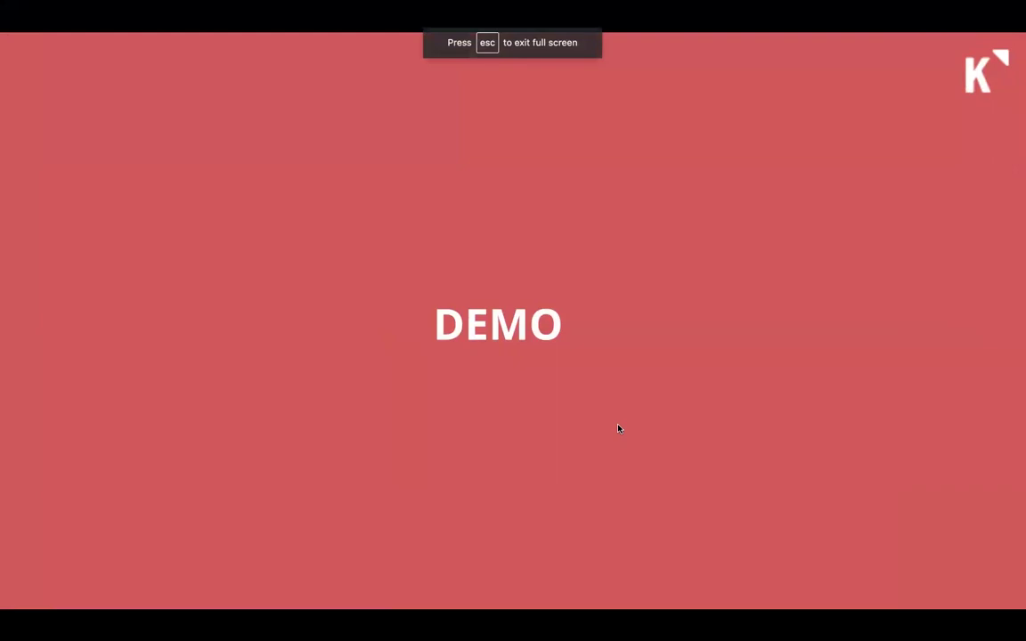